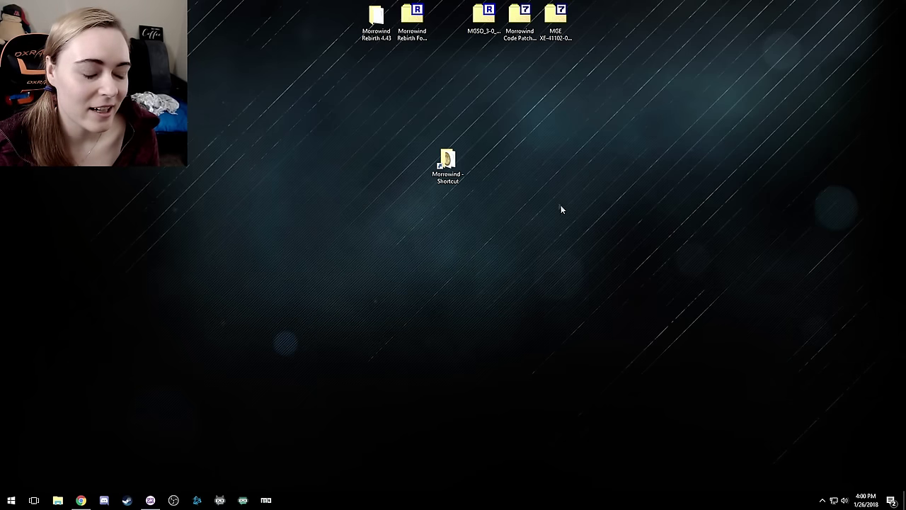
# Open the Morrowind game folder from its desktop shortcut, enlarge the window and look through the installed files
pyautogui.doubleClick(451, 168)
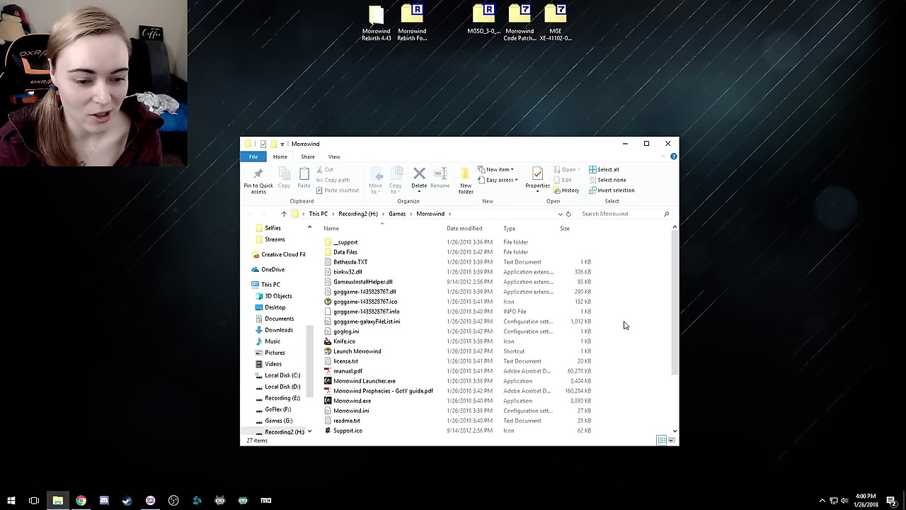
pyautogui.moveTo(679, 445); pyautogui.dragTo(684, 473)
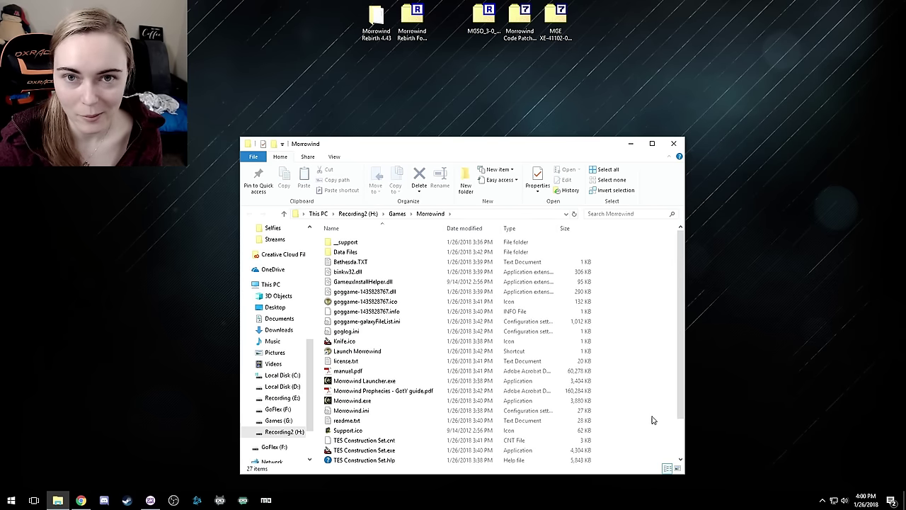
pyautogui.scroll(-2, 584, 391)
pyautogui.scroll(2, 583, 391)
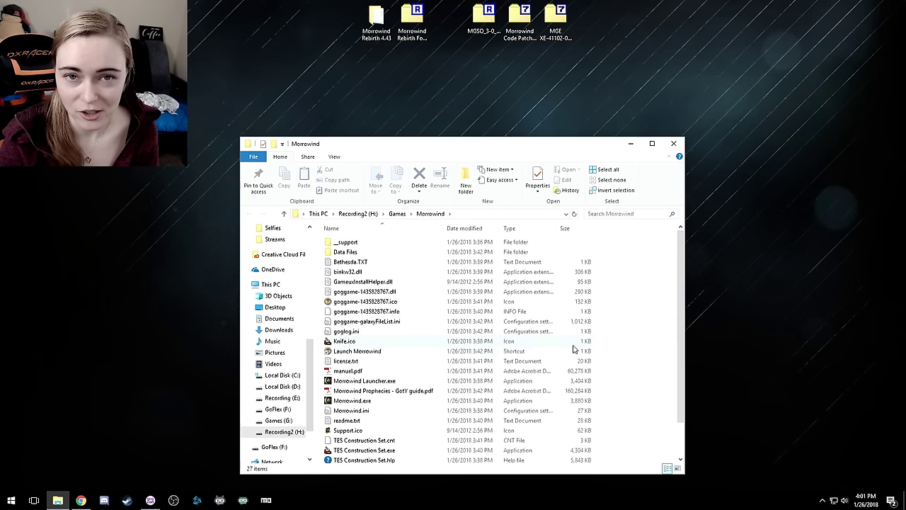
pyautogui.scroll(-2, 575, 349)
pyautogui.scroll(2, 584, 347)
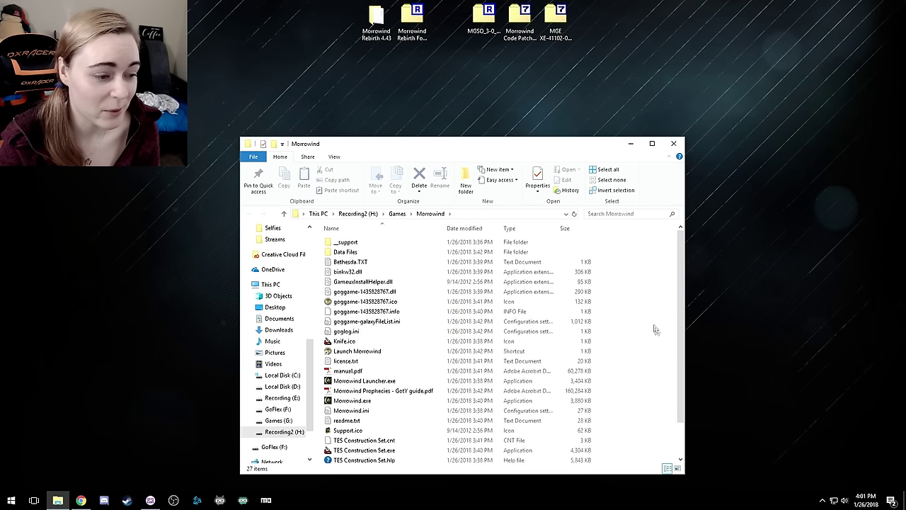
# Switch to Chrome and view the files offered for the Morrowind Overhaul - Sounds and Graphics mod
pyautogui.hotkey('alt', 'Tab')
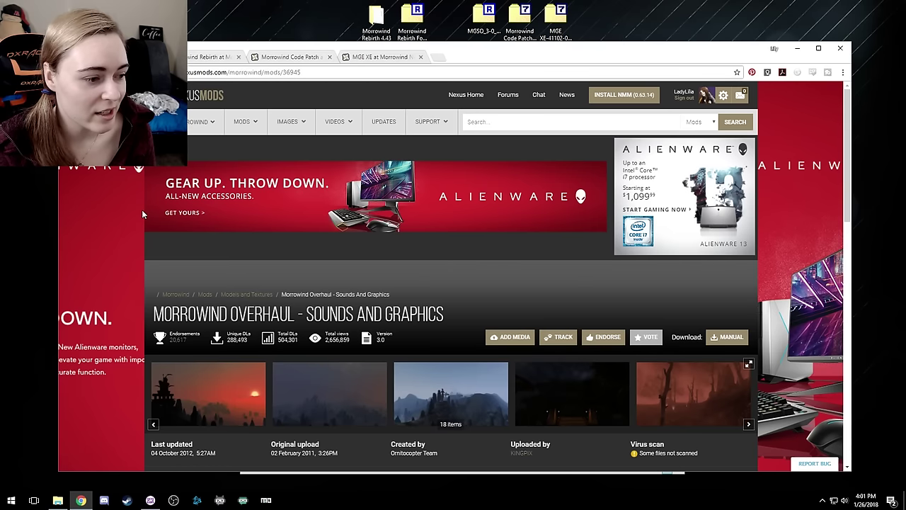
pyautogui.scroll(-2, 180, 229)
pyautogui.click(208, 376)
pyautogui.scroll(-2, 523, 332)
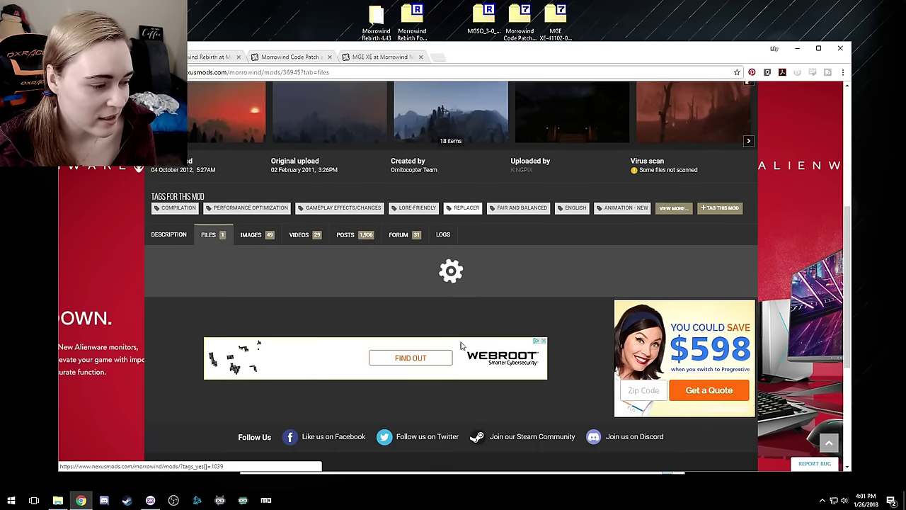
pyautogui.scroll(4, 464, 322)
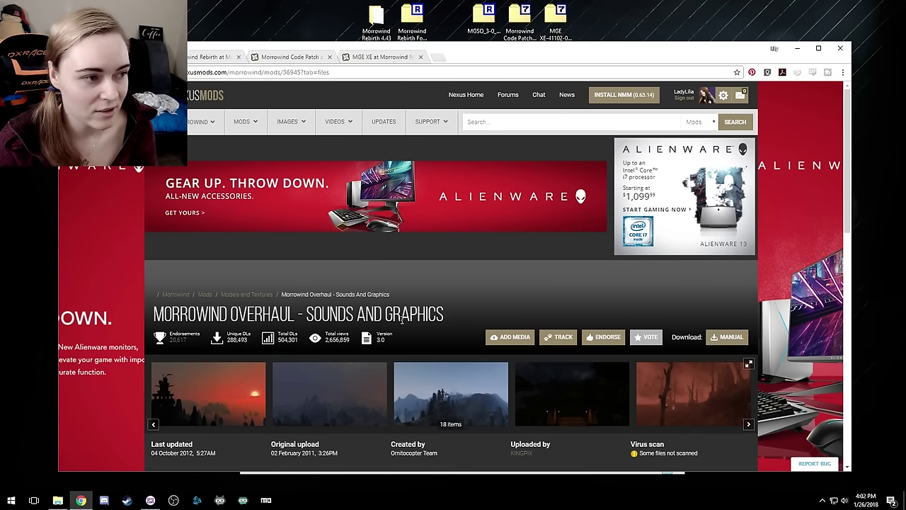
# Examine the main and update files on the Morrowind Rebirth mod page, including the update's install notes
pyautogui.click(212, 58)
pyautogui.scroll(-2, 464, 293)
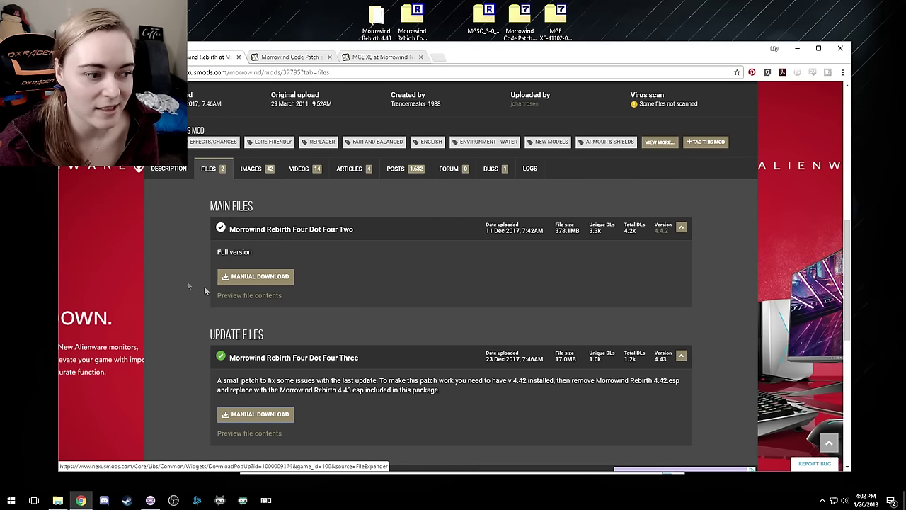
pyautogui.hotkey('ctrl', 'Tab')
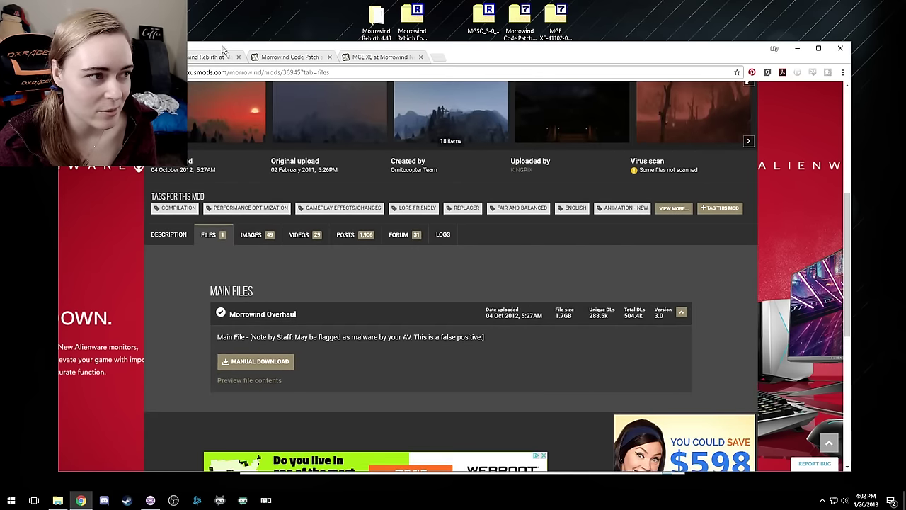
pyautogui.click(206, 60)
pyautogui.scroll(-2, 281, 260)
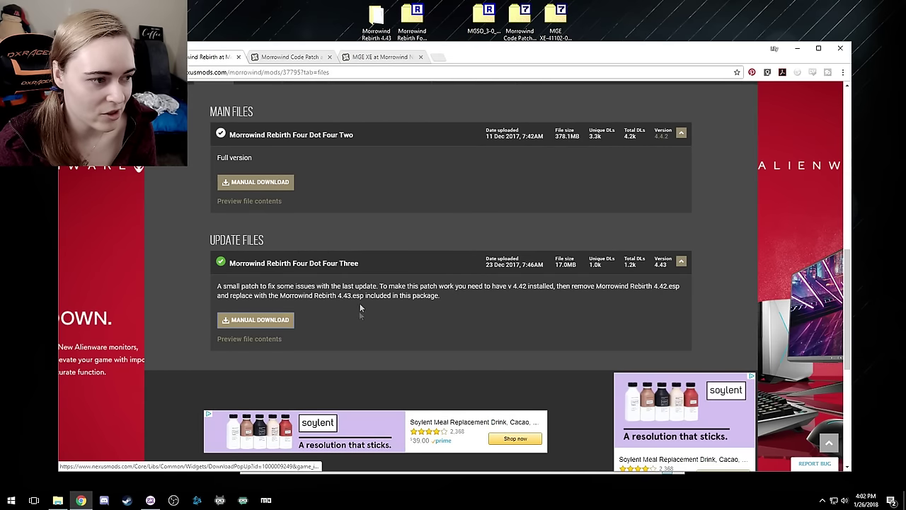
pyautogui.scroll(1, 282, 262)
pyautogui.scroll(3, 260, 304)
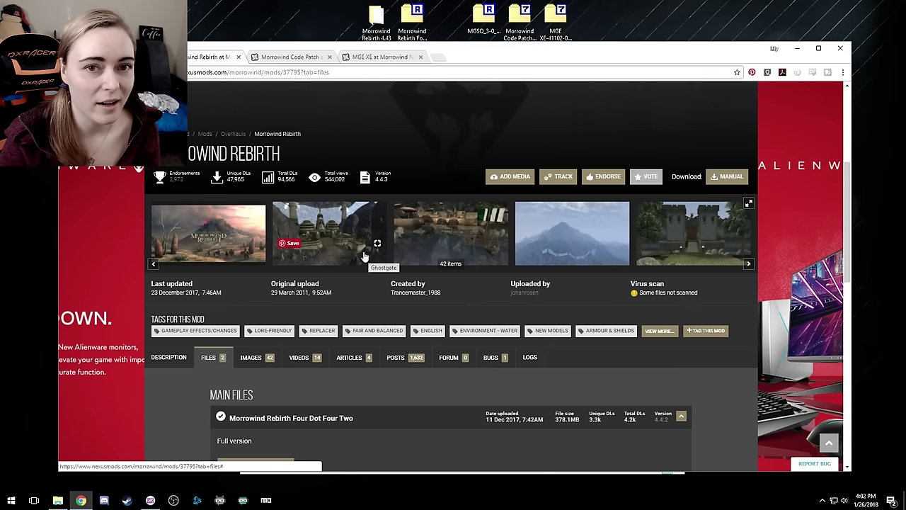
# Examine the Morrowind Code Patch main file, glancing back at the Morrowind Overhaul download
pyautogui.click(290, 57)
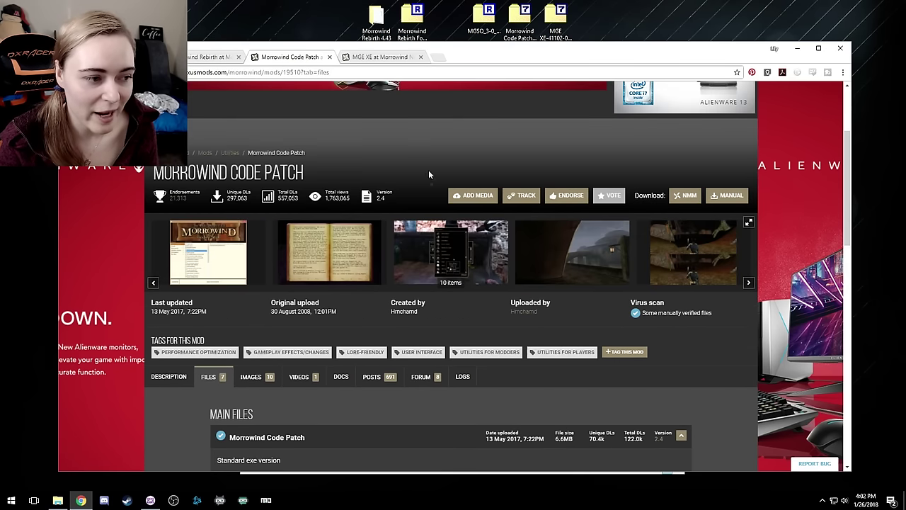
pyautogui.scroll(-1, 398, 242)
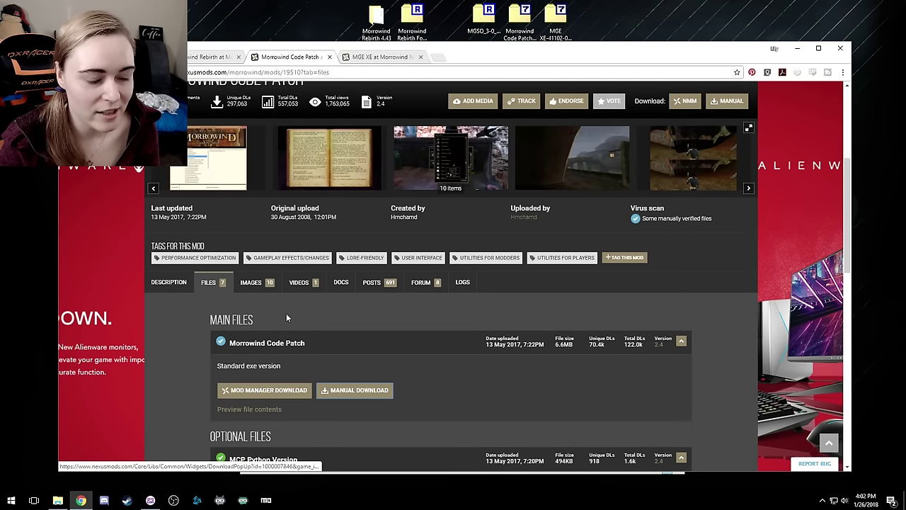
pyautogui.click(213, 56)
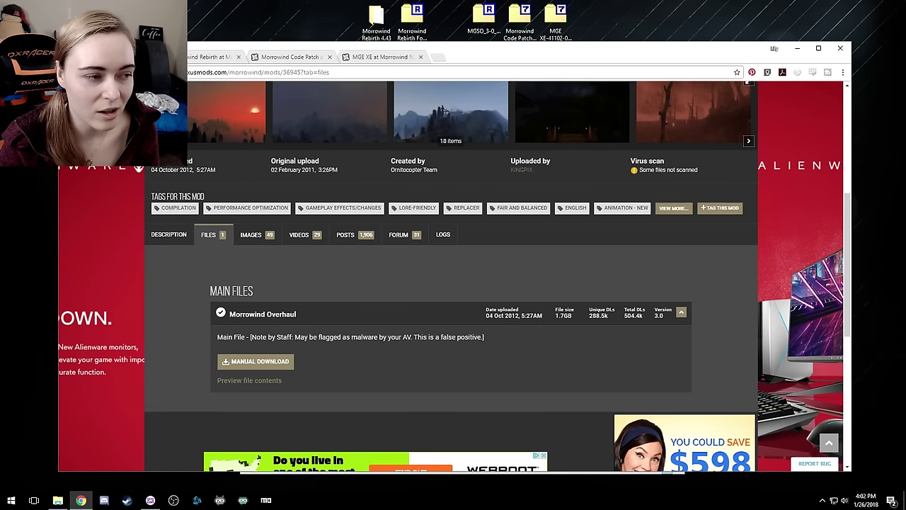
pyautogui.click(283, 58)
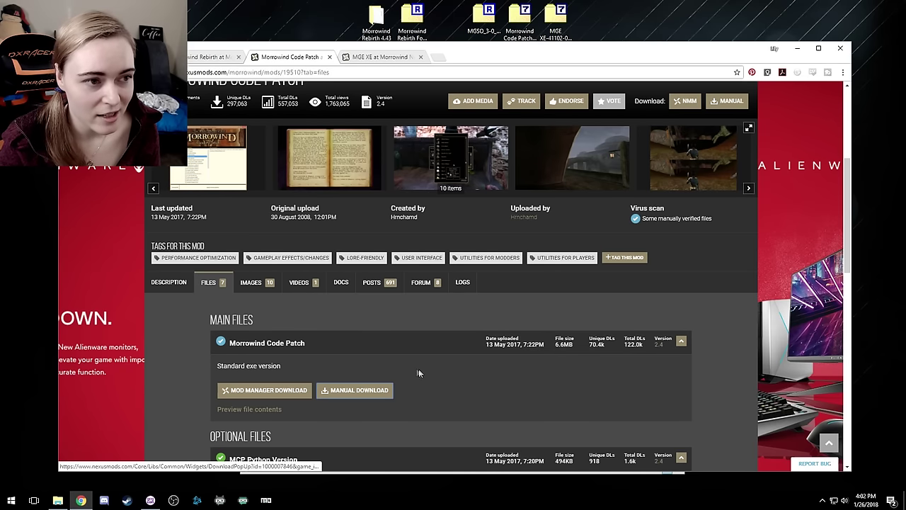
# Examine the main and optional files on the MGE XE mod page
pyautogui.click(366, 60)
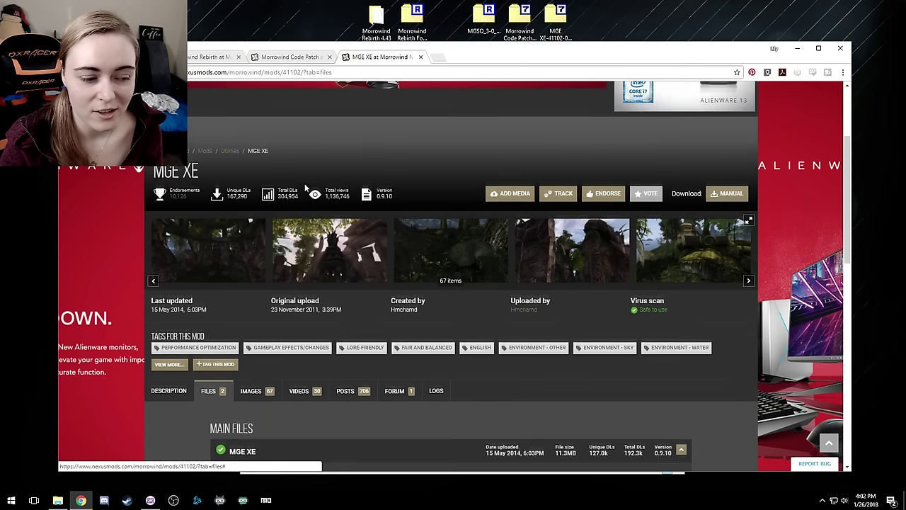
pyautogui.scroll(-3, 424, 206)
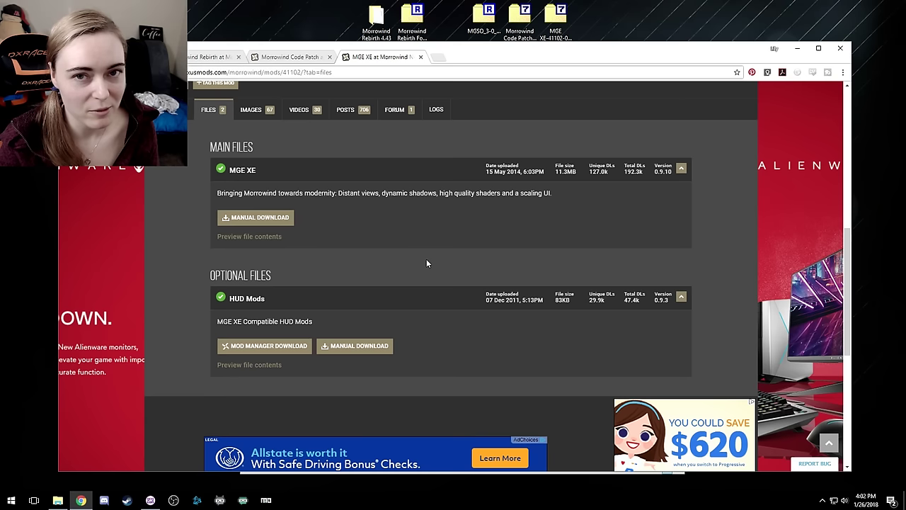
pyautogui.hotkey('alt', 'Left')
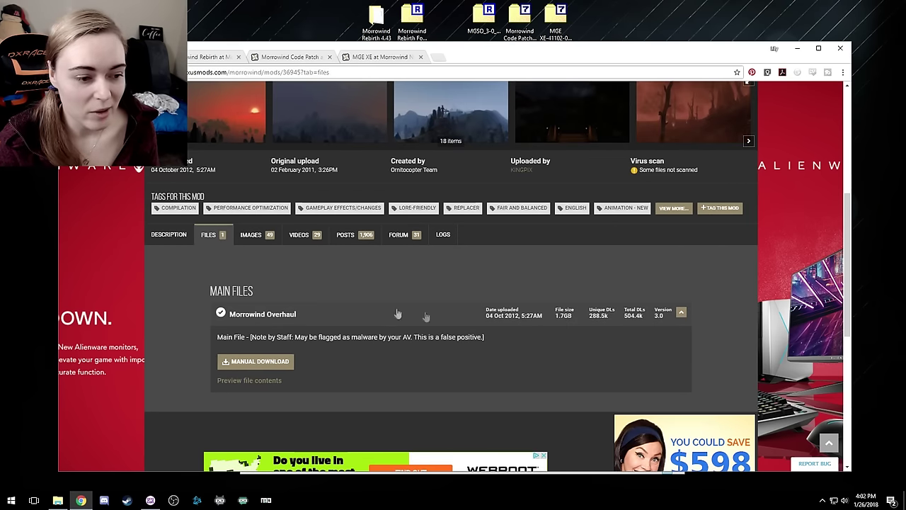
pyautogui.hotkey('alt', 'Right')
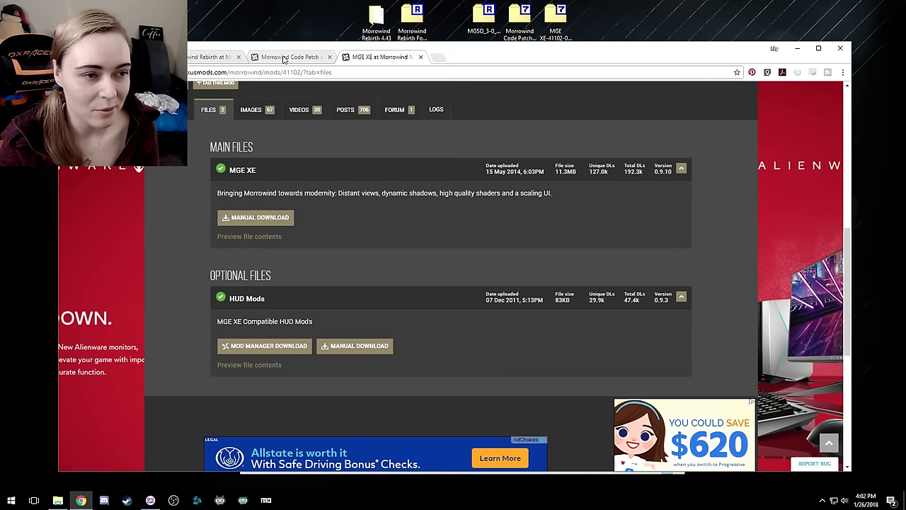
# Revisit the Morrowind Code Patch and Morrowind Overhaul pages, and minimize the browser
pyautogui.click(284, 58)
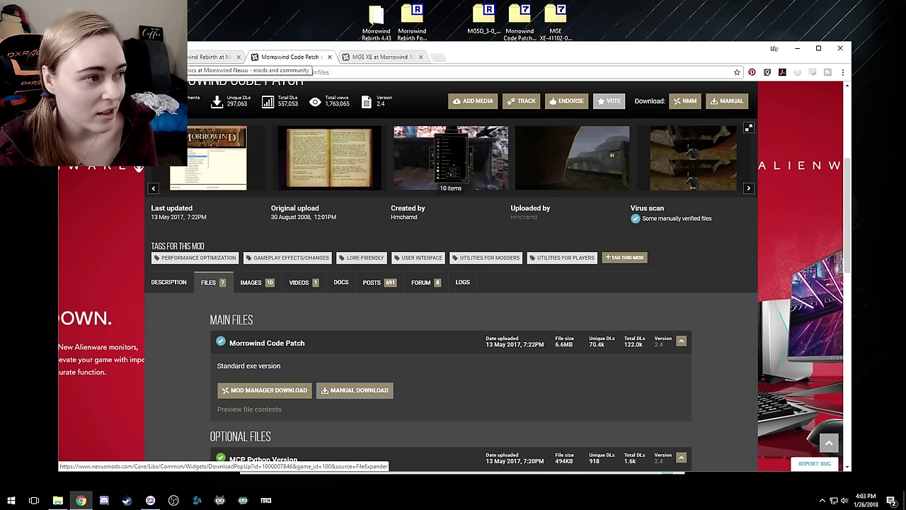
pyautogui.hotkey('alt', 'Left')
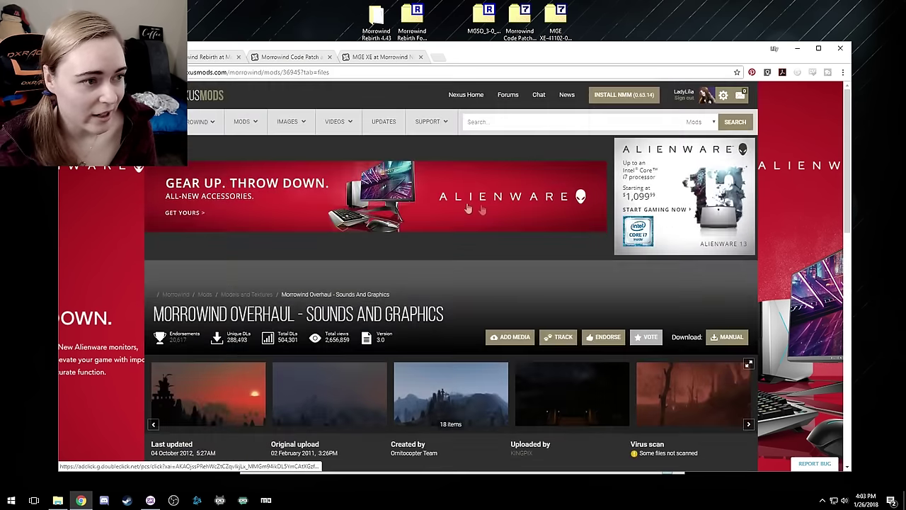
pyautogui.click(797, 48)
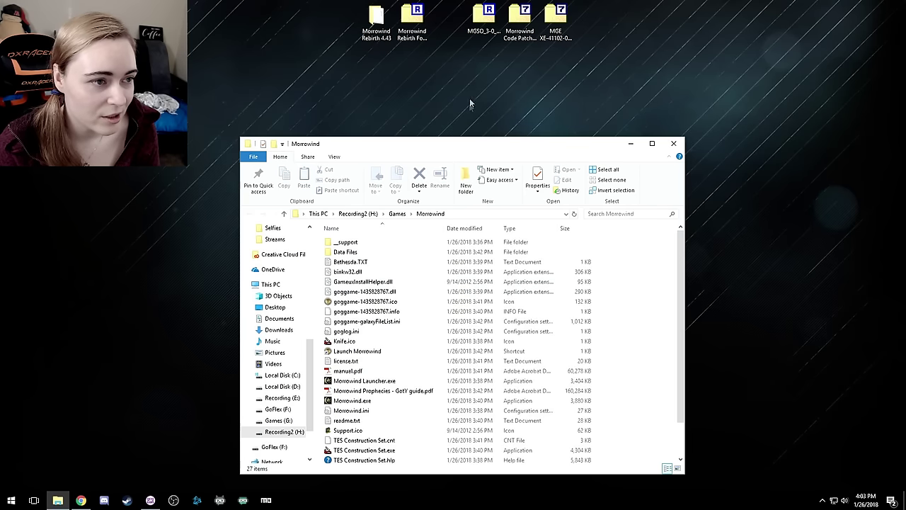
# Open the MGSO_3-0_Final.rar archive from the desktop and arrange it side by side with the Morrowind folder
pyautogui.click(427, 39)
pyautogui.click(428, 38)
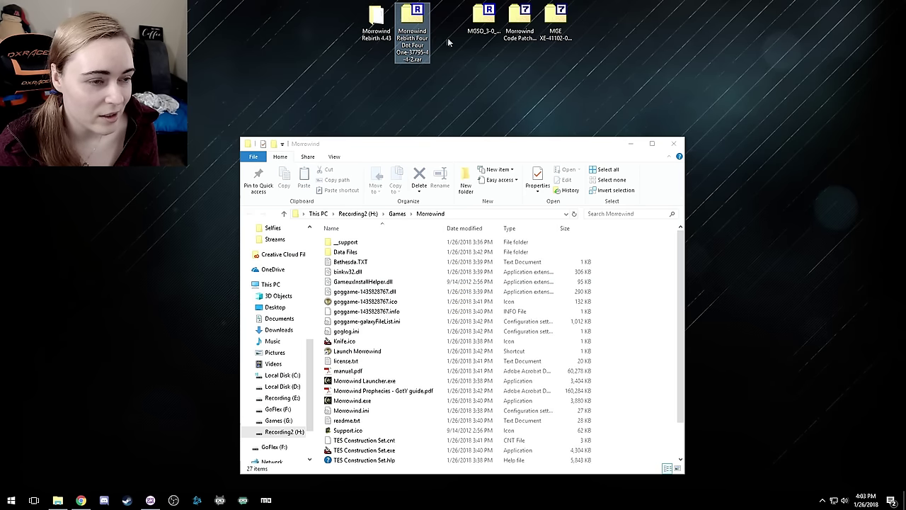
pyautogui.doubleClick(496, 19)
pyautogui.moveTo(361, 103); pyautogui.dragTo(226, 157)
pyautogui.moveTo(385, 140); pyautogui.dragTo(519, 137)
# Extract Installer Files, Data.exe, MGSO_InstallationGuide.pdf and MOInstaller.exe from the archive into the Morrowind game folder
pyautogui.click(34, 228)
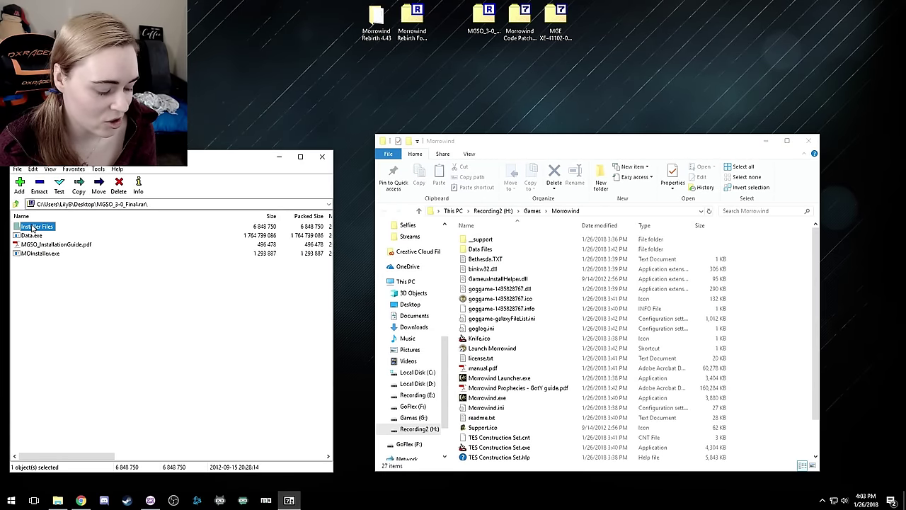
pyautogui.keyDown('shift'); pyautogui.click(29, 255); pyautogui.keyUp('shift')
pyautogui.moveTo(41, 259); pyautogui.dragTo(759, 298)
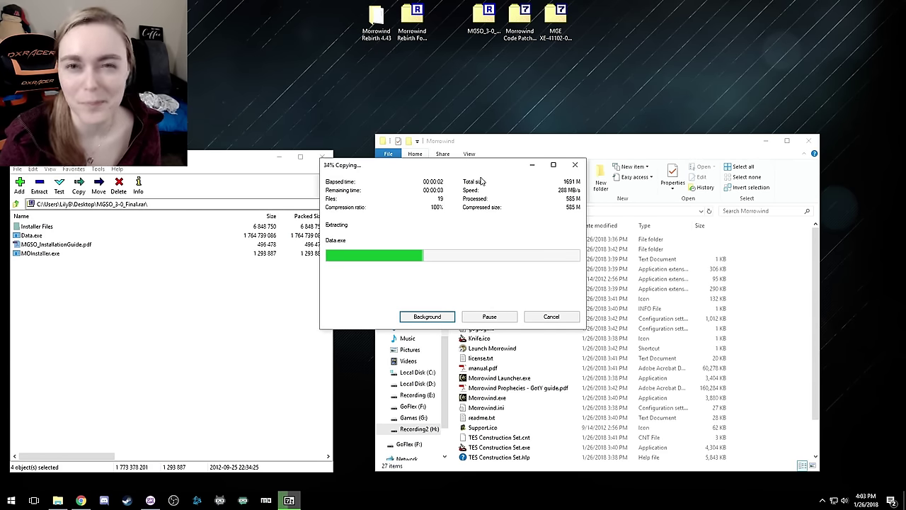
pyautogui.moveTo(475, 165); pyautogui.dragTo(243, 240)
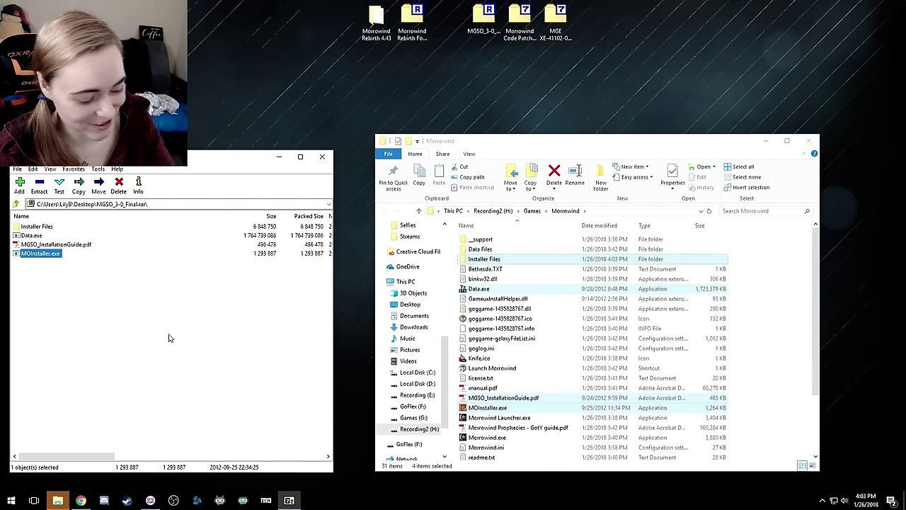
pyautogui.click(775, 327)
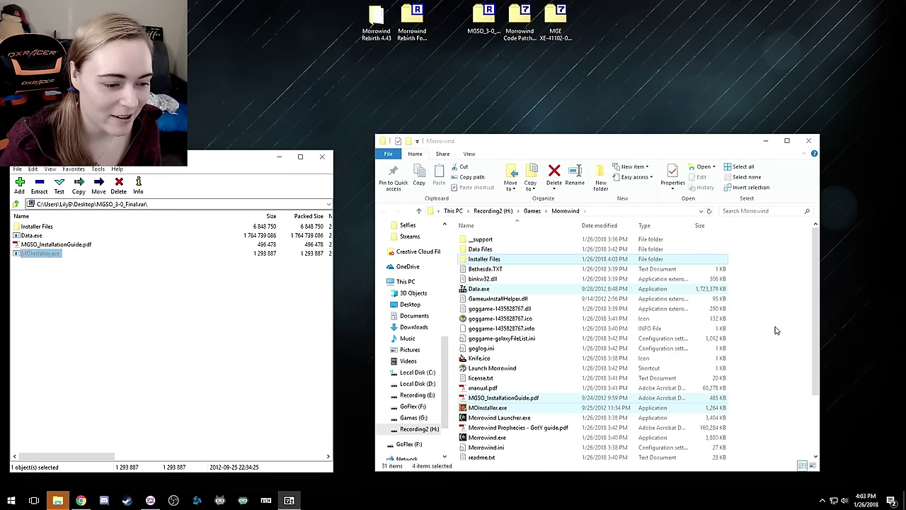
# Launch MOInstaller.exe from the Morrowind folder and close the archive window
pyautogui.click(573, 409)
pyautogui.scroll(-1, 579, 396)
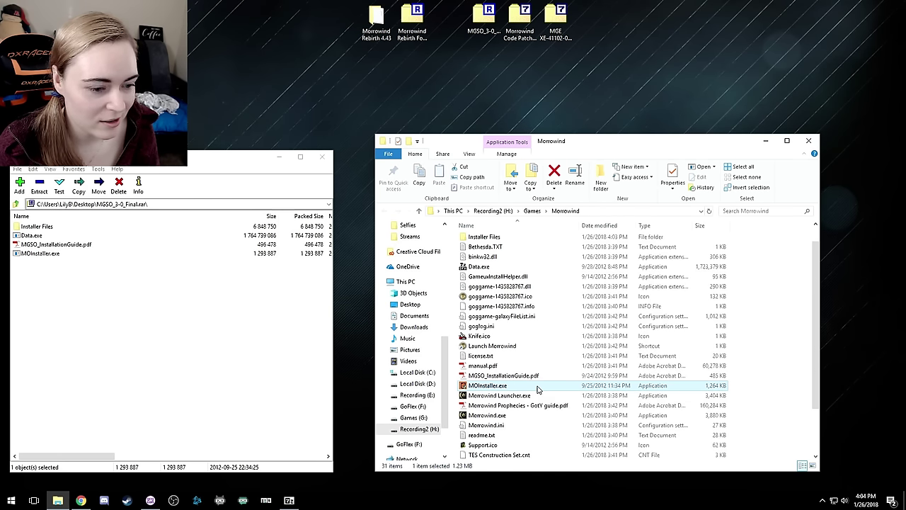
pyautogui.doubleClick(537, 388)
pyautogui.click(223, 155)
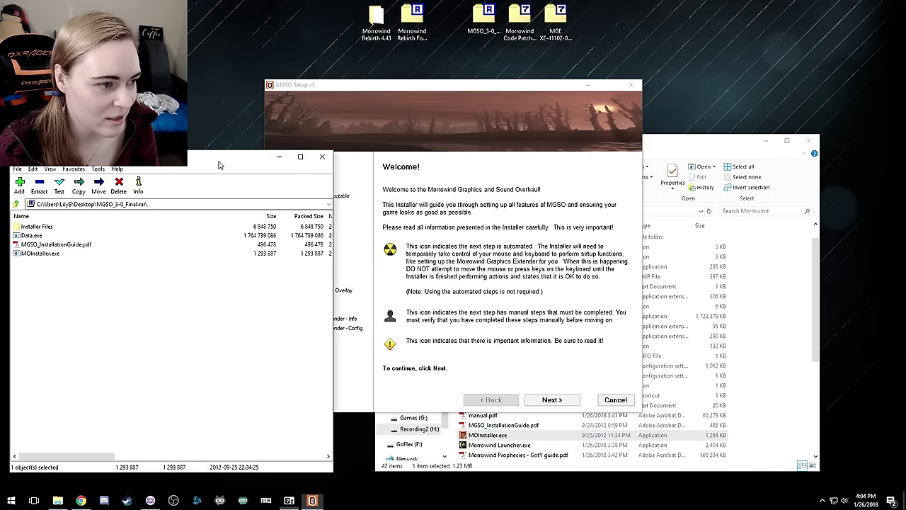
pyautogui.click(321, 157)
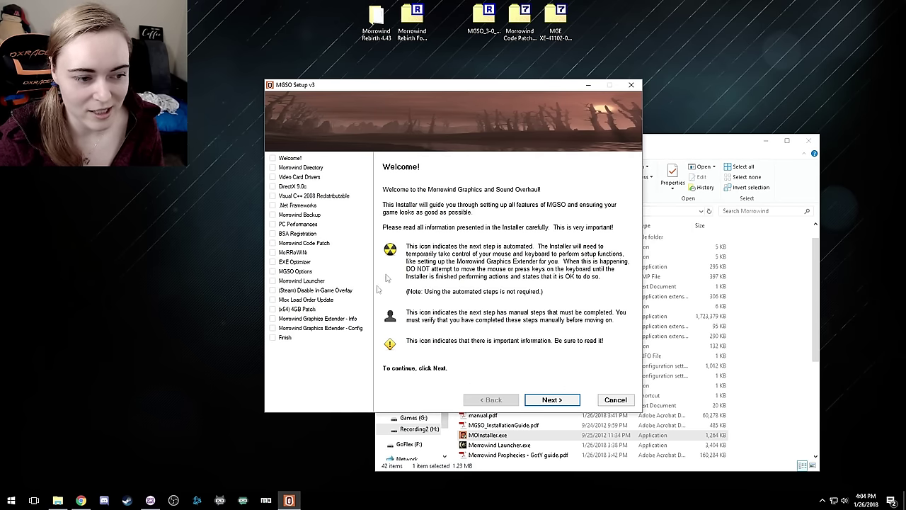
# Continue the MGSO setup from the welcome page to the Morrowind Directory checks
pyautogui.click(552, 401)
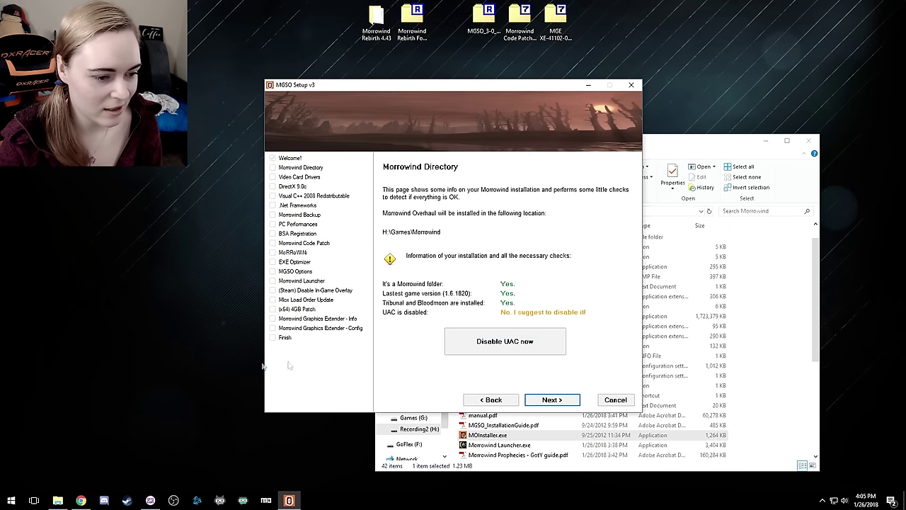
pyautogui.click(488, 349)
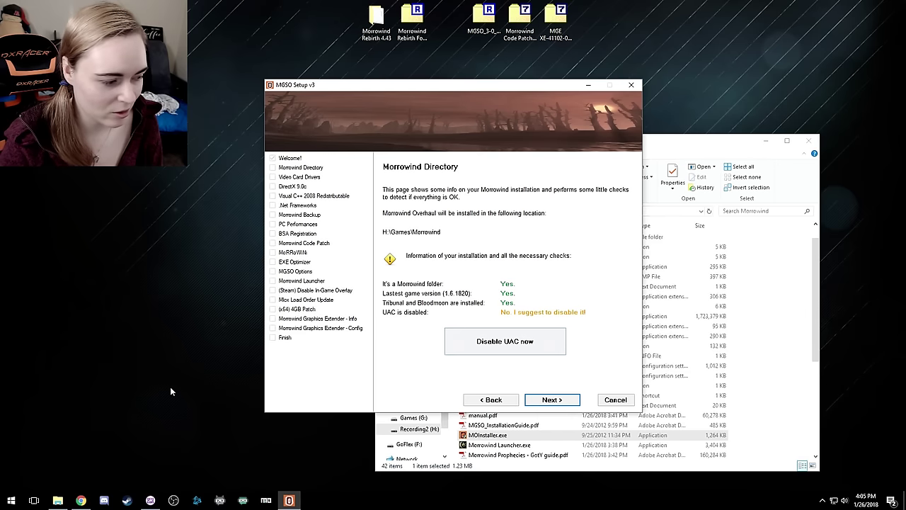
# Search Windows for "uac", check the notification level in User Account Control Settings and close it without changes
pyautogui.click(9, 500)
pyautogui.click(9, 499)
pyautogui.write('uac')
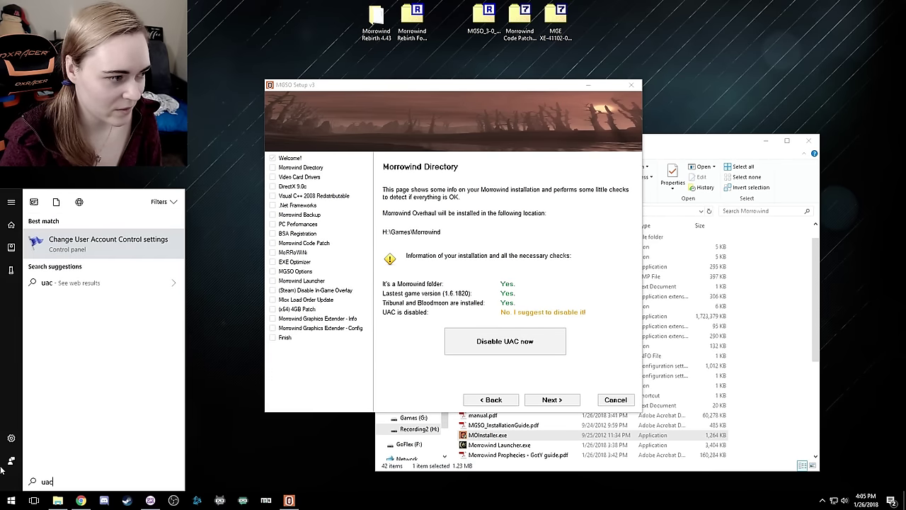
pyautogui.press('Return')
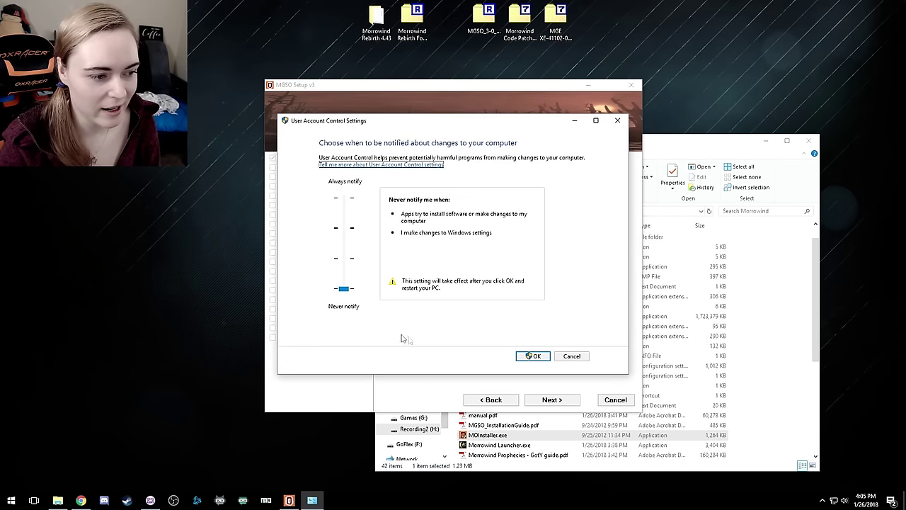
pyautogui.click(570, 356)
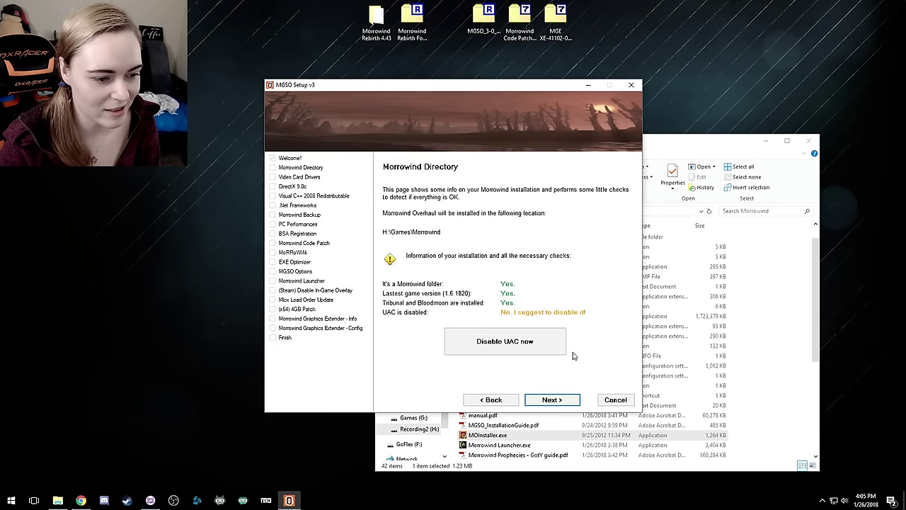
# Disable UAC from the Morrowind Directory checks, dismiss the reboot reminder and continue to the Video Card Drivers page
pyautogui.click(533, 344)
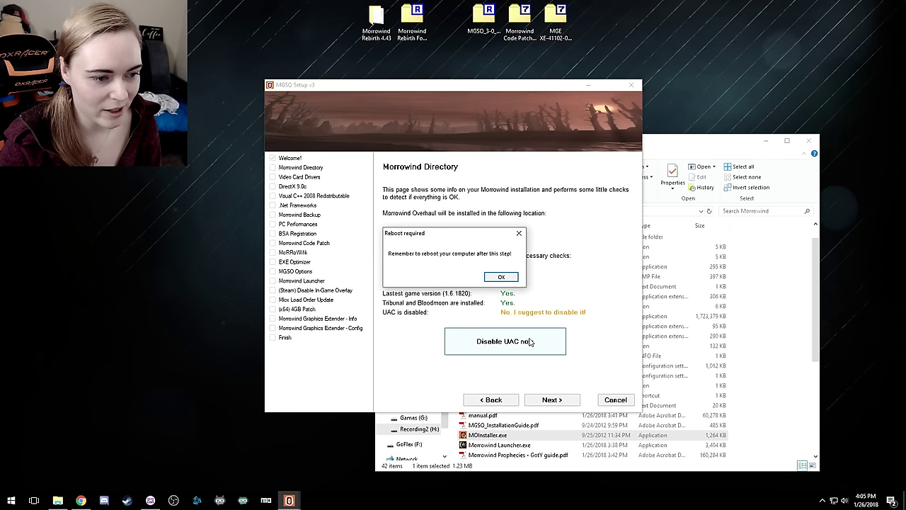
pyautogui.click(501, 277)
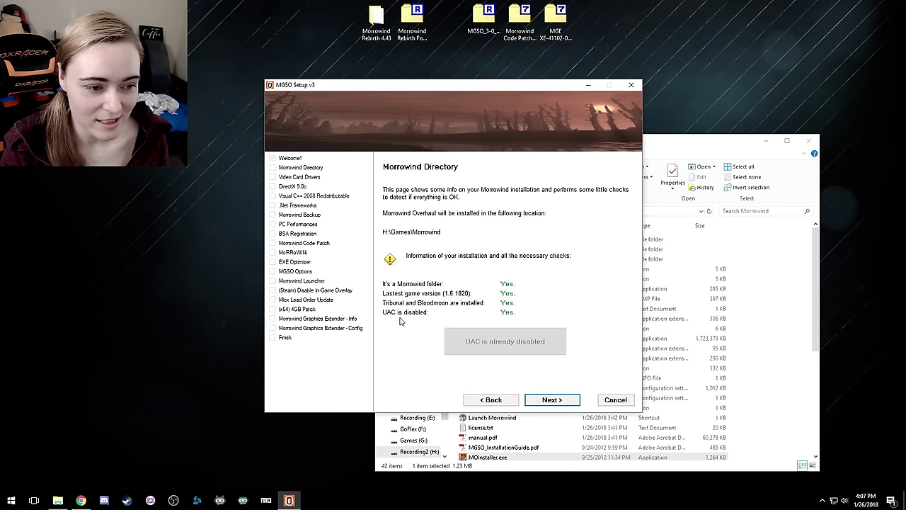
pyautogui.click(559, 403)
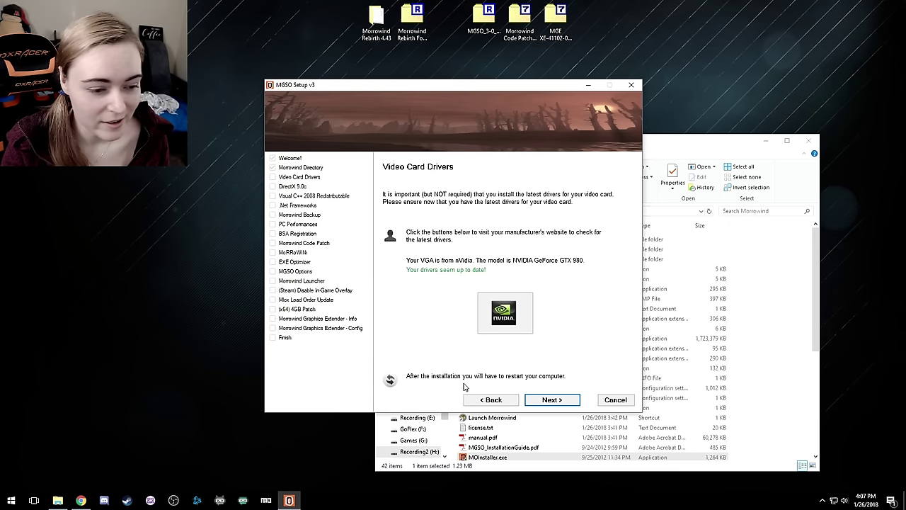
# Continue past the Video Card Drivers, DirectX 9.0c and Visual C++ 2008 Redistributable pages without downloading anything
pyautogui.click(549, 406)
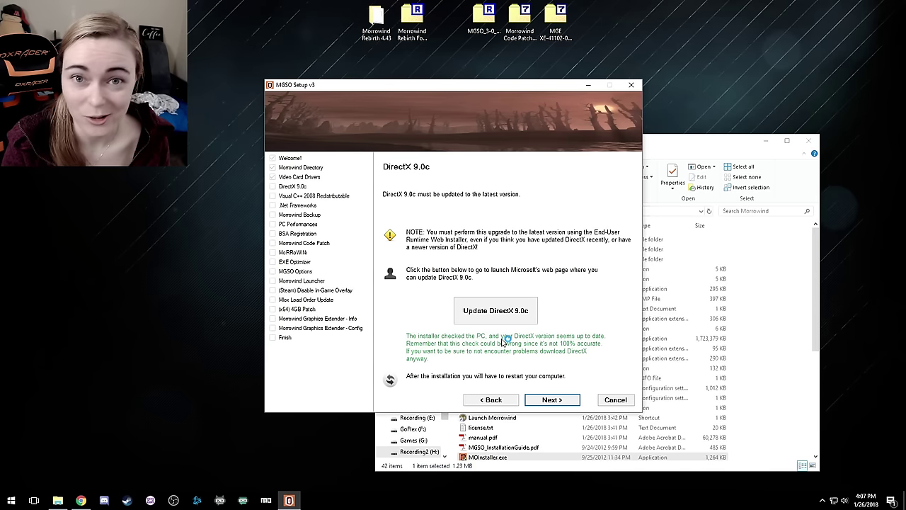
pyautogui.click(556, 400)
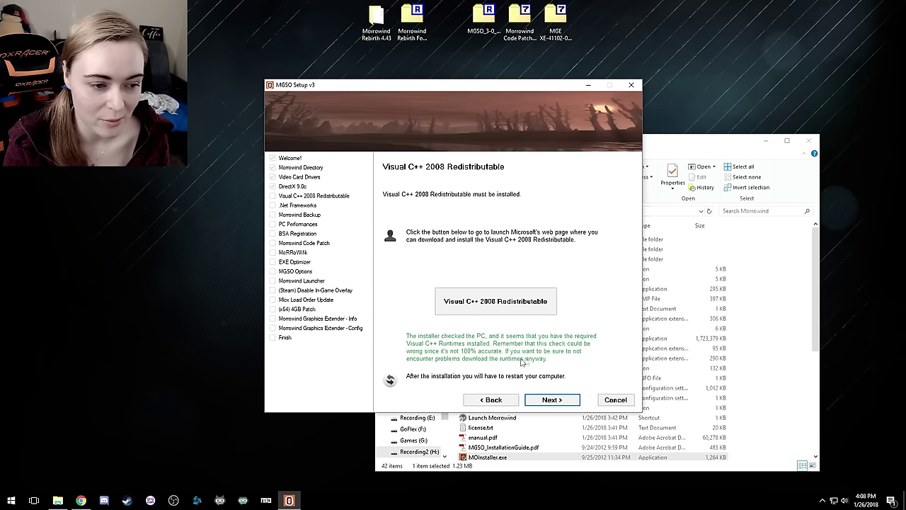
pyautogui.click(550, 401)
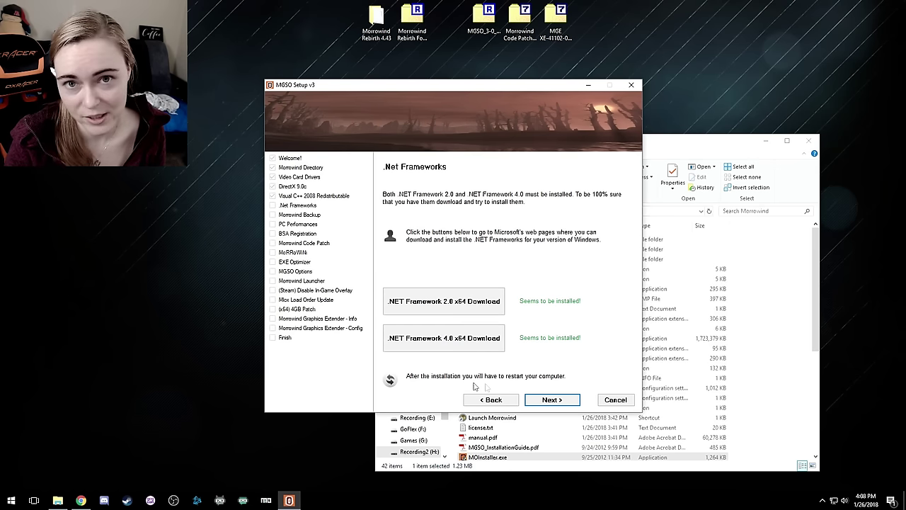
# Continue past .Net Frameworks and extract the MGSO files, leaving the backup of the vanilla Morrowind installation off
pyautogui.click(552, 400)
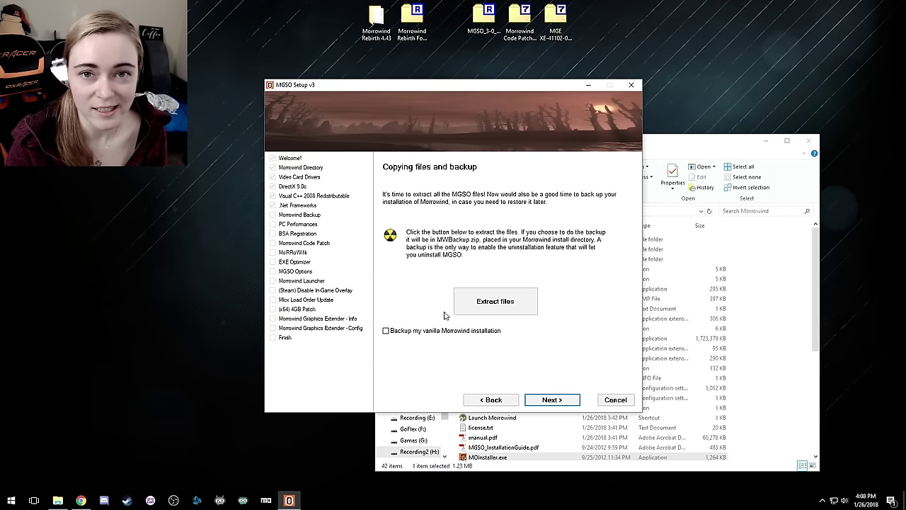
pyautogui.moveTo(435, 89); pyautogui.dragTo(202, 101)
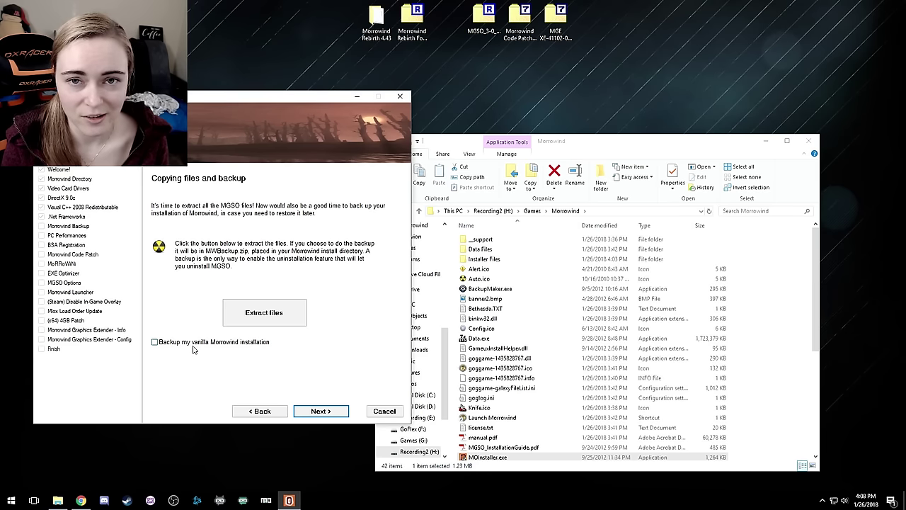
pyautogui.click(299, 317)
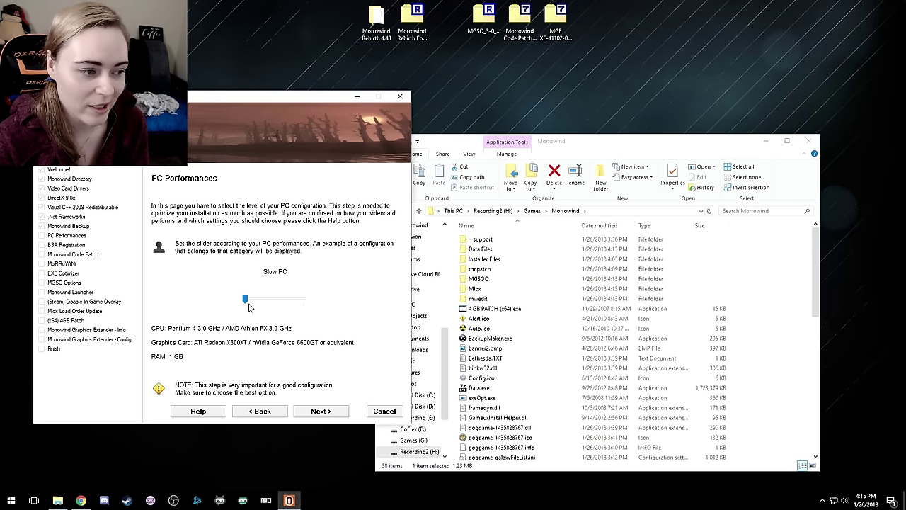
# Compare the PC Performances levels, set the level to Very Fast PC and continue to BSA Registration
pyautogui.moveTo(245, 302)
pyautogui.mouseDown()
pyautogui.moveTo(259, 303)
pyautogui.moveTo(245, 302)
pyautogui.mouseUp()
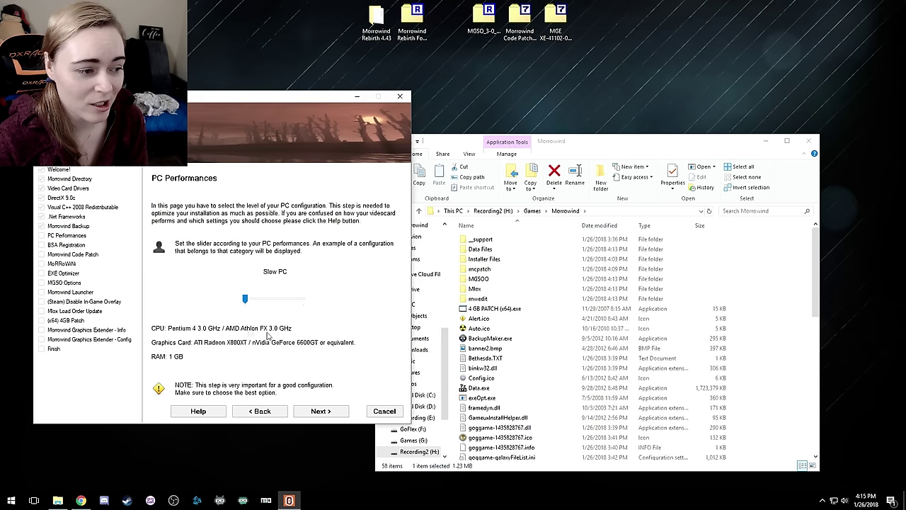
pyautogui.moveTo(246, 300); pyautogui.dragTo(305, 298)
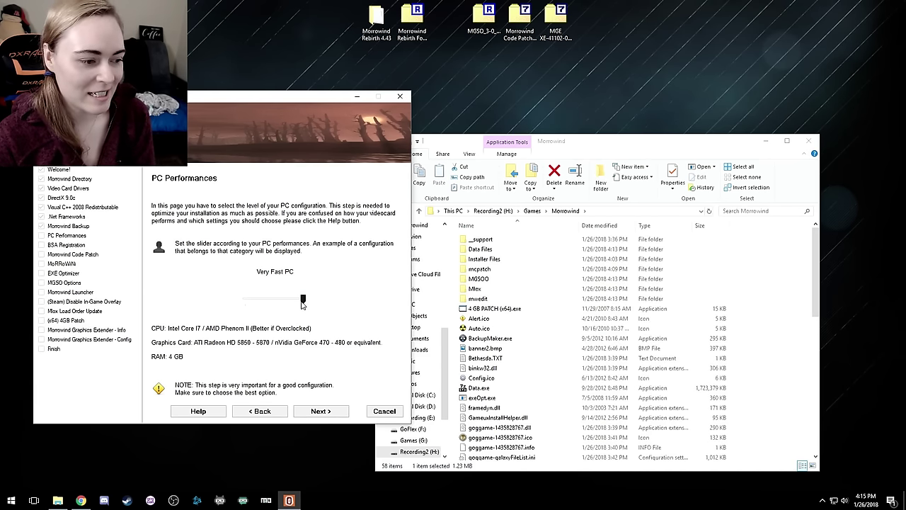
pyautogui.moveTo(303, 300); pyautogui.dragTo(291, 301)
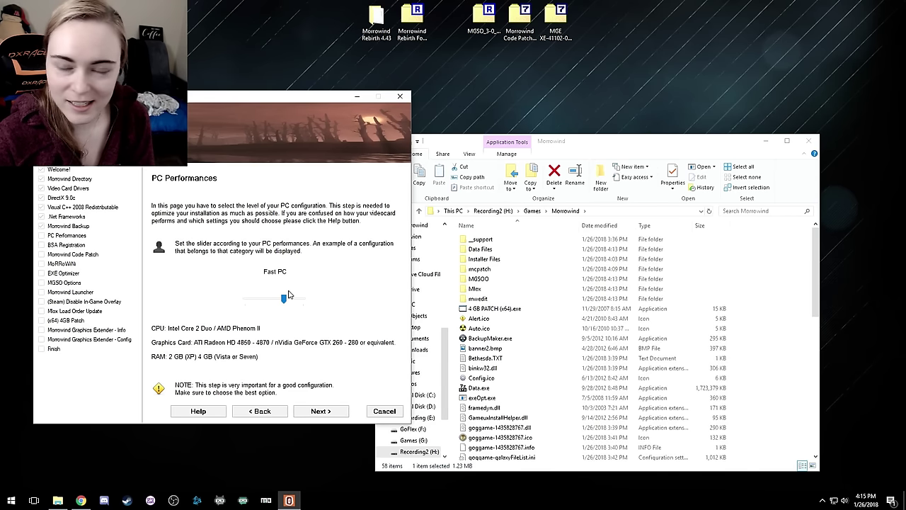
pyautogui.moveTo(284, 300); pyautogui.dragTo(303, 300)
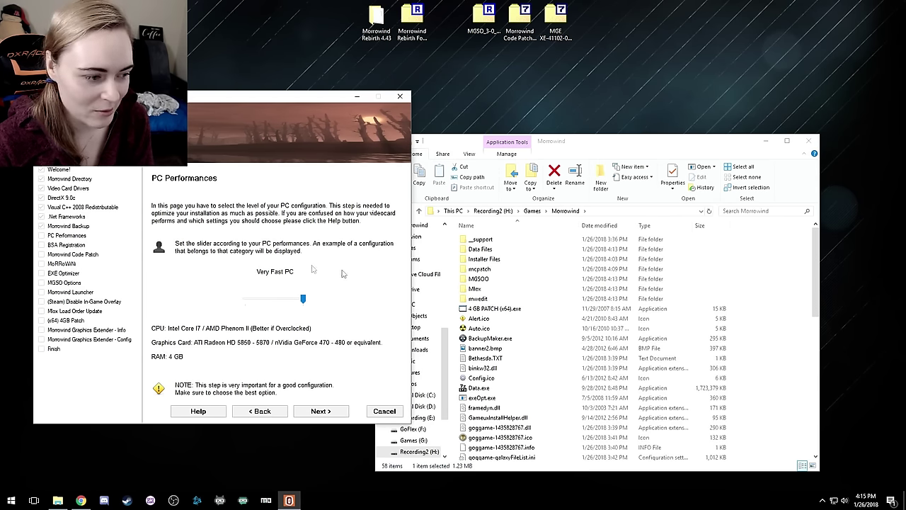
pyautogui.click(289, 303)
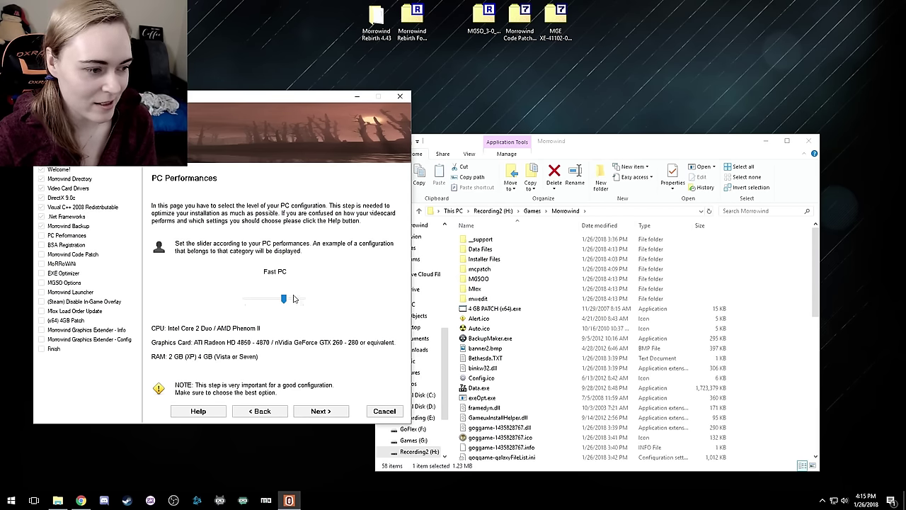
pyautogui.moveTo(280, 303); pyautogui.dragTo(303, 300)
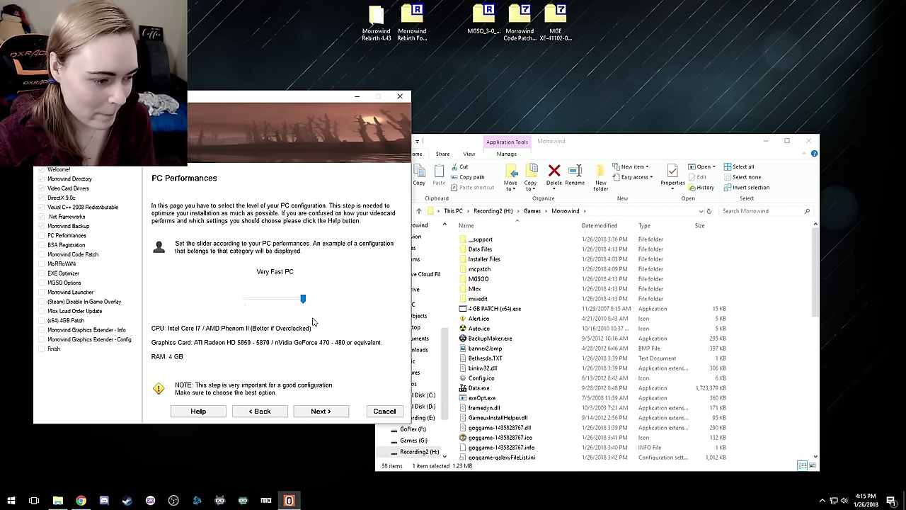
pyautogui.click(320, 411)
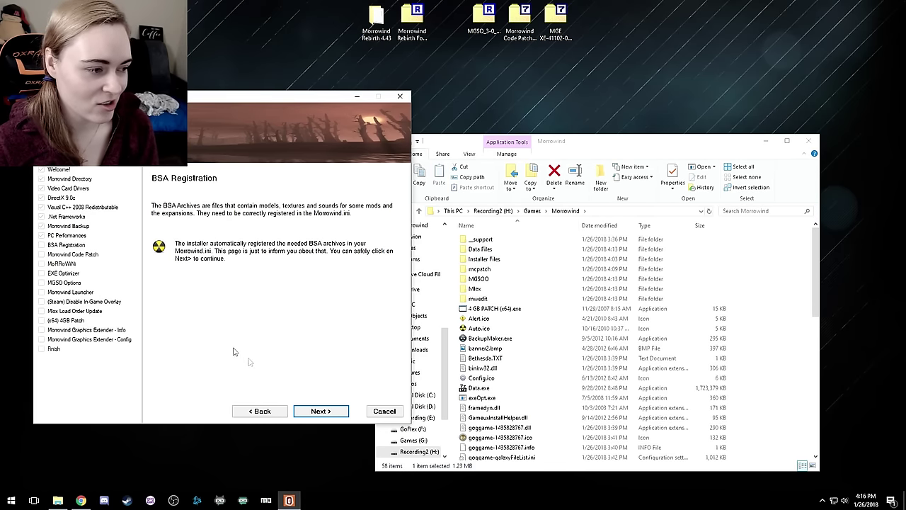
# Continue past BSA Registration, launch the Morrowind Code Patch and dismiss its notice about choosing preferred settings
pyautogui.click(333, 411)
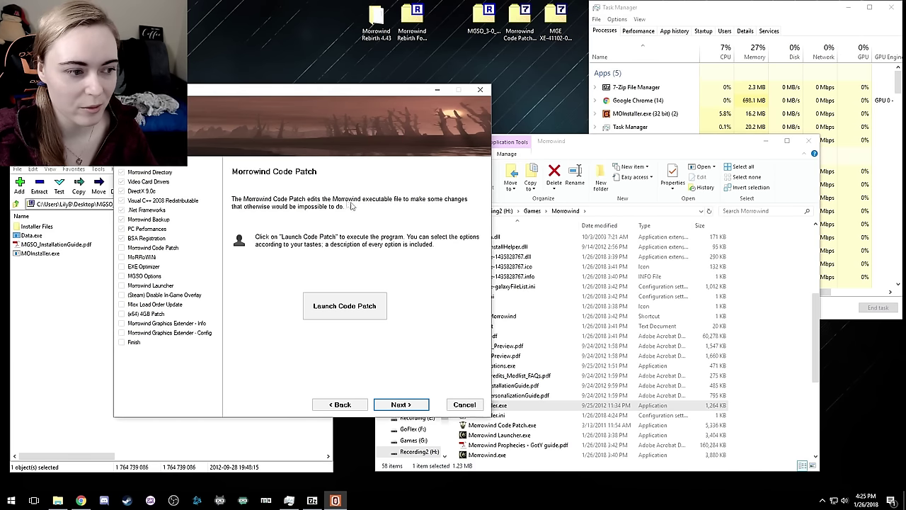
pyautogui.click(360, 312)
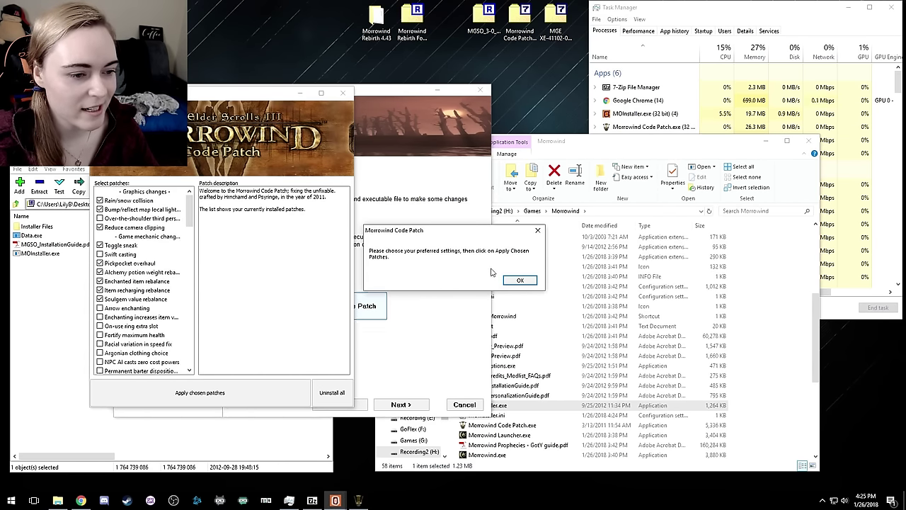
pyautogui.click(519, 280)
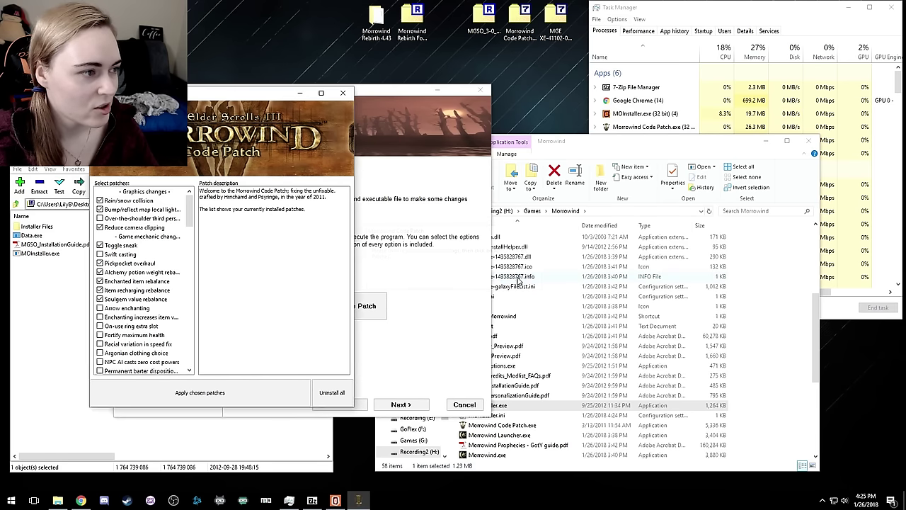
pyautogui.moveTo(215, 95); pyautogui.dragTo(368, 100)
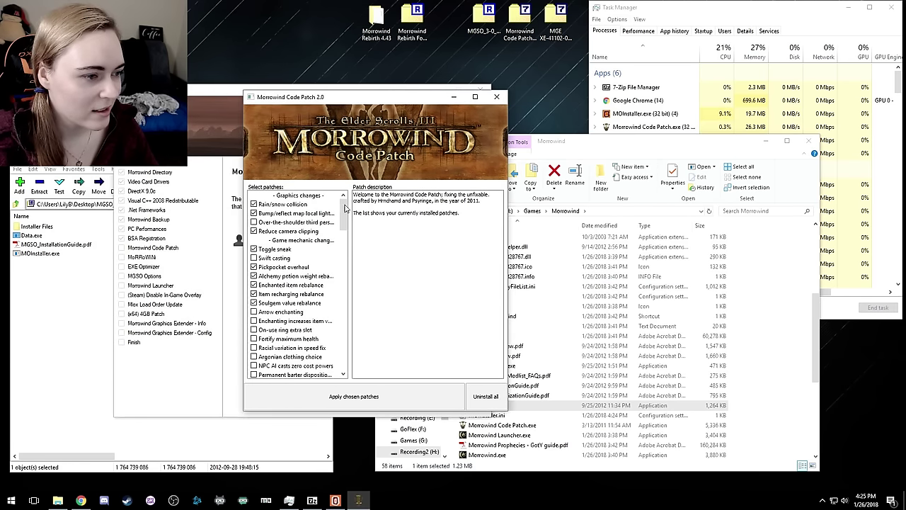
# Look through the patch list and read the descriptions of the graphics changes and Swift casting
pyautogui.scroll(-5, 298, 319)
pyautogui.scroll(-6, 299, 318)
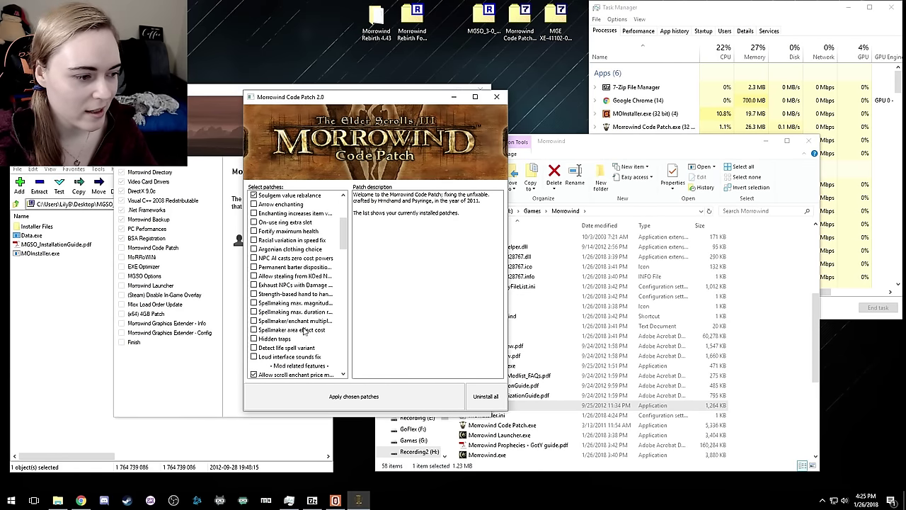
pyautogui.moveTo(345, 262); pyautogui.dragTo(346, 295)
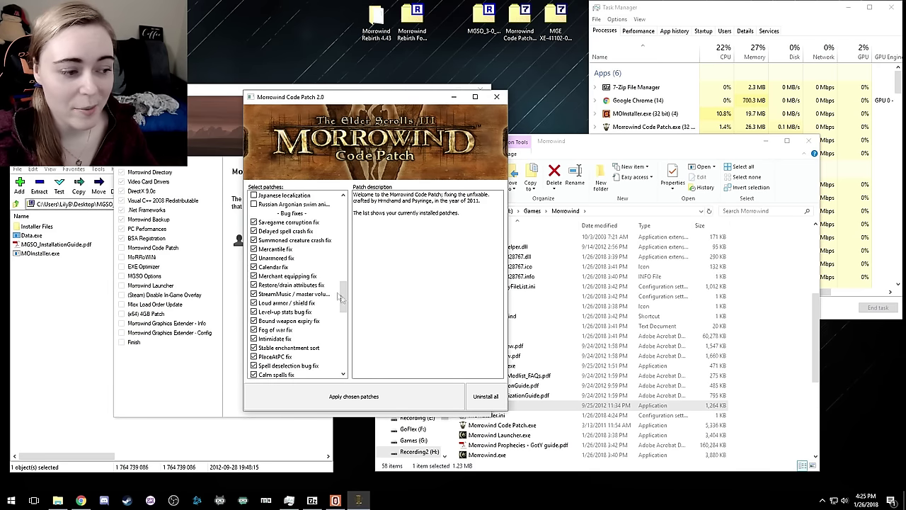
pyautogui.moveTo(345, 301); pyautogui.dragTo(339, 213)
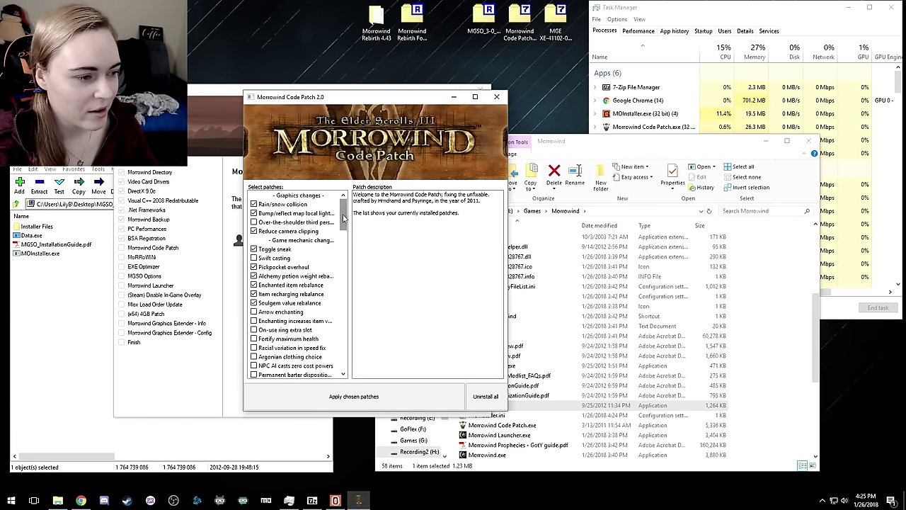
pyautogui.click(284, 205)
pyautogui.click(289, 213)
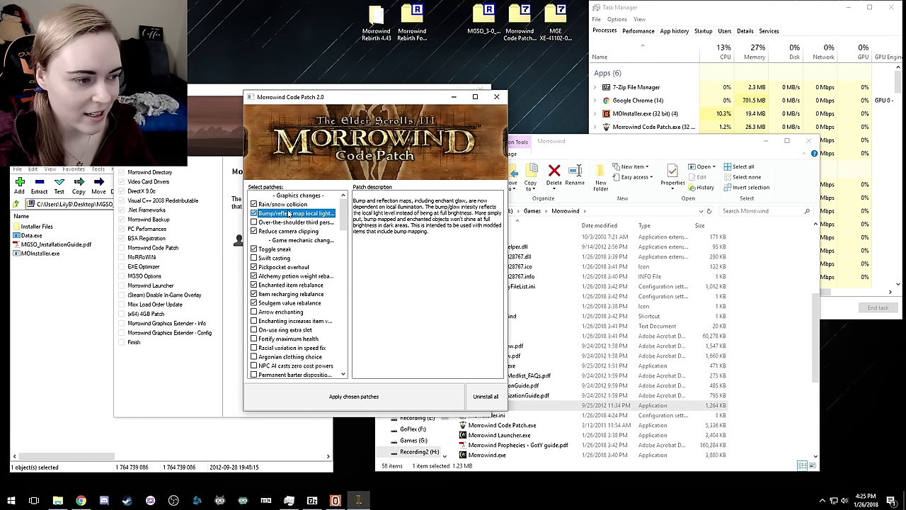
pyautogui.click(296, 223)
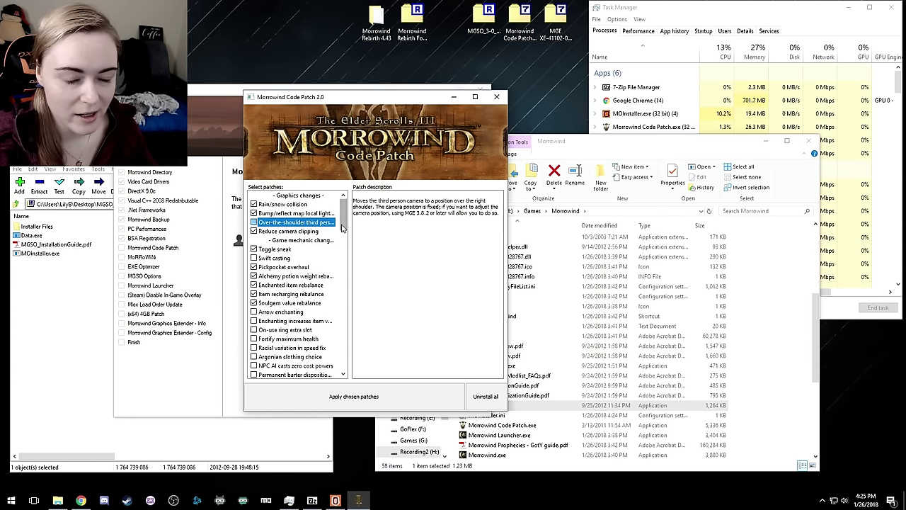
pyautogui.click(275, 259)
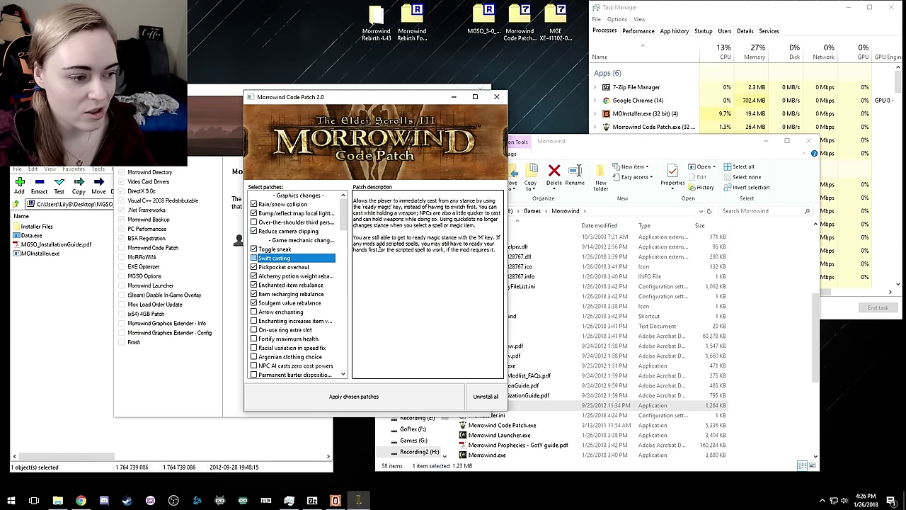
# Enable the On-use ring extra slot, Racial variation in speed fix and Argonian clothing choice patches
pyautogui.scroll(-2, 323, 300)
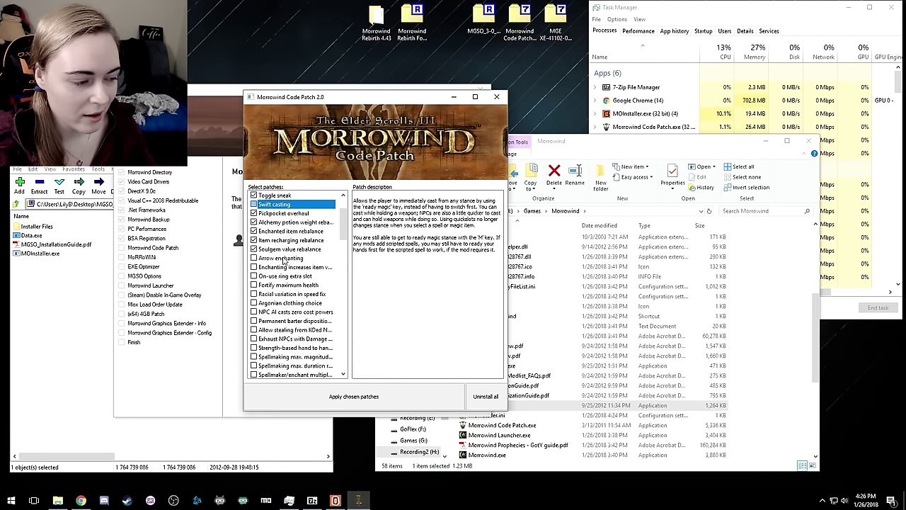
pyautogui.click(294, 276)
pyautogui.click(253, 275)
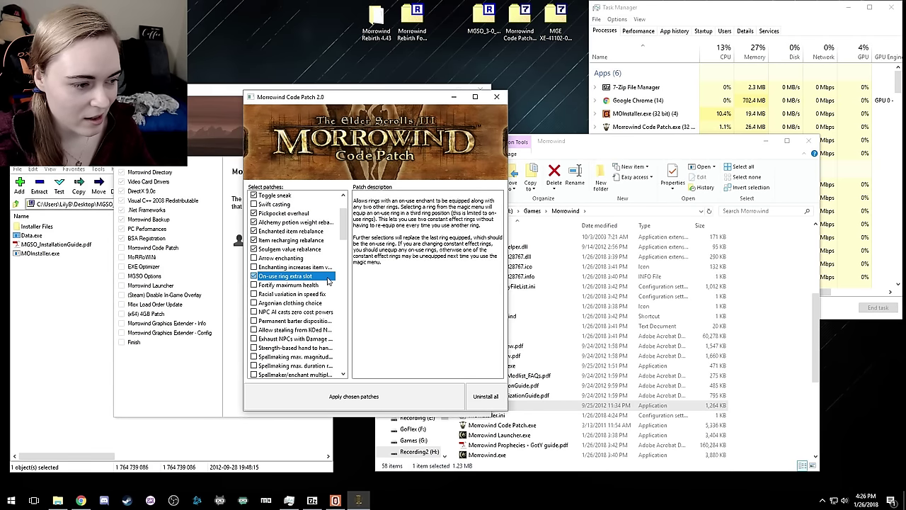
pyautogui.click(287, 285)
pyautogui.click(322, 294)
pyautogui.click(255, 293)
pyautogui.scroll(-1, 328, 301)
pyautogui.click(297, 276)
pyautogui.click(253, 277)
# Enable the patches for stealing from KOed NPCs, exhausting NPCs with Damage Fatigue and strength-based hand to hand
pyautogui.click(286, 286)
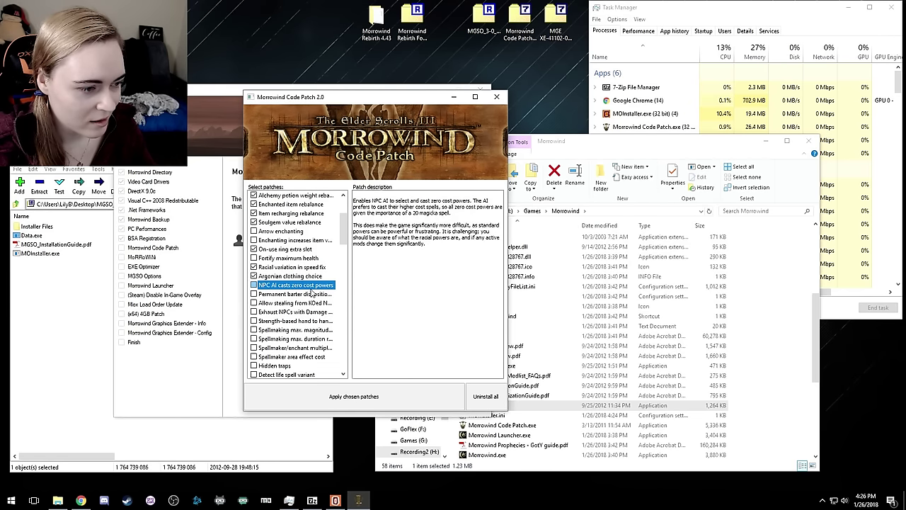
pyautogui.click(312, 294)
pyautogui.click(312, 303)
pyautogui.click(253, 303)
pyautogui.click(254, 315)
pyautogui.click(254, 312)
pyautogui.scroll(-1, 346, 325)
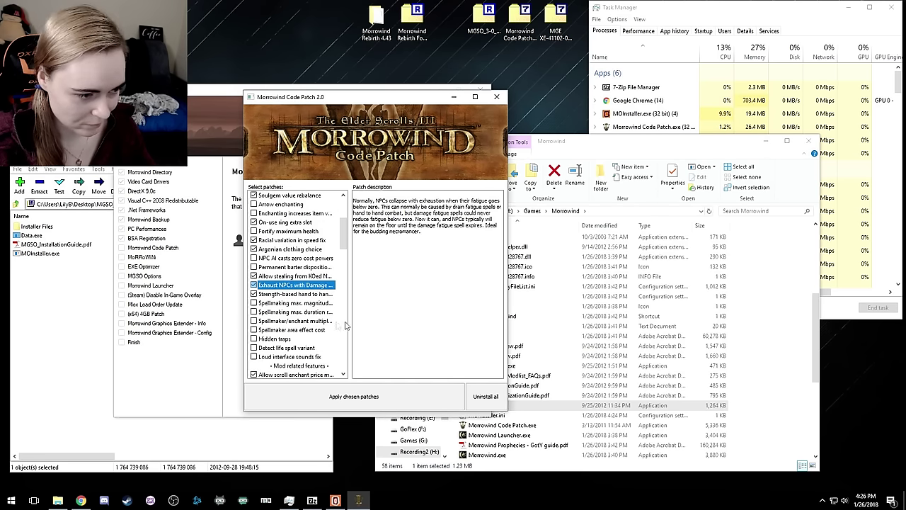
# Enable the Detect life spell variant patch and read the descriptions of Hidden traps and Loud interface sounds fix
pyautogui.click(272, 339)
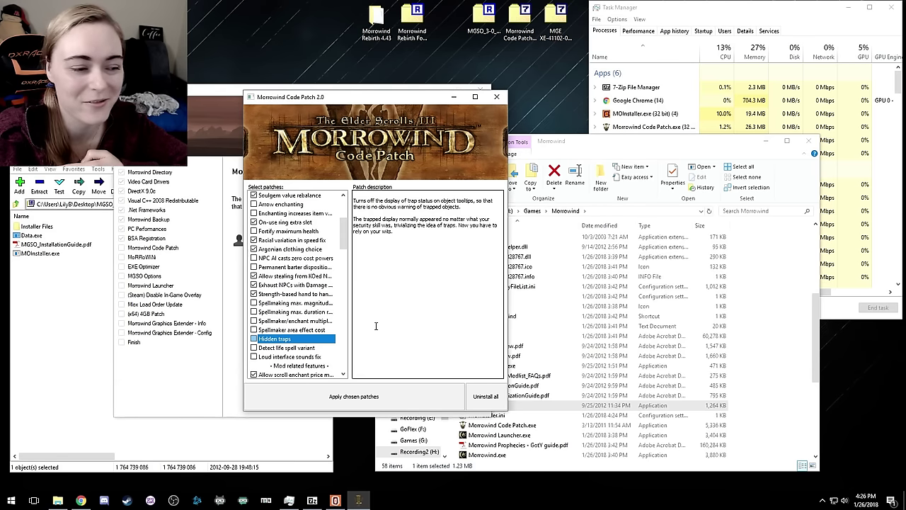
pyautogui.click(287, 348)
pyautogui.press('space')
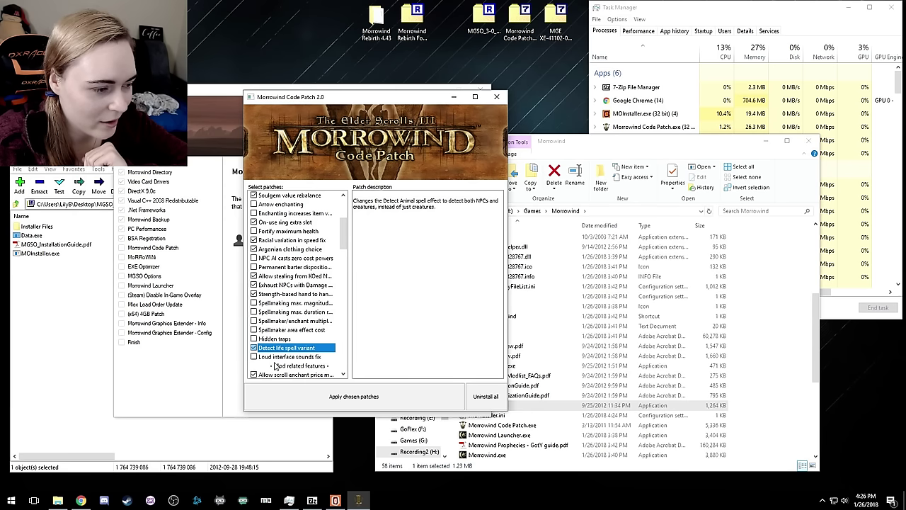
pyautogui.click(287, 358)
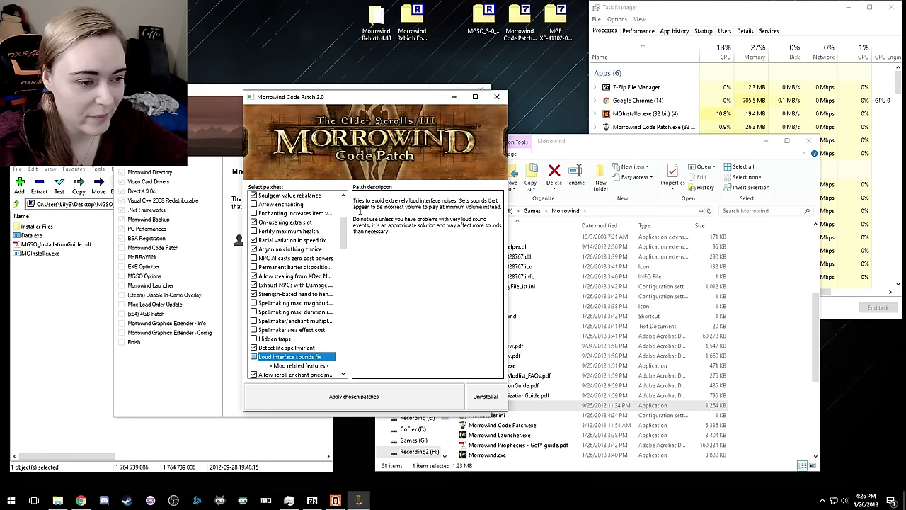
pyautogui.scroll(-3, 318, 343)
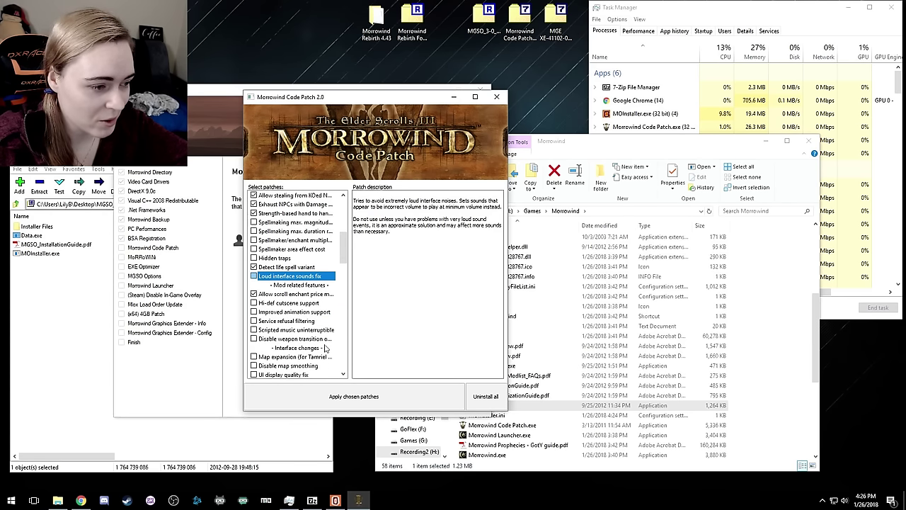
pyautogui.scroll(-1, 310, 304)
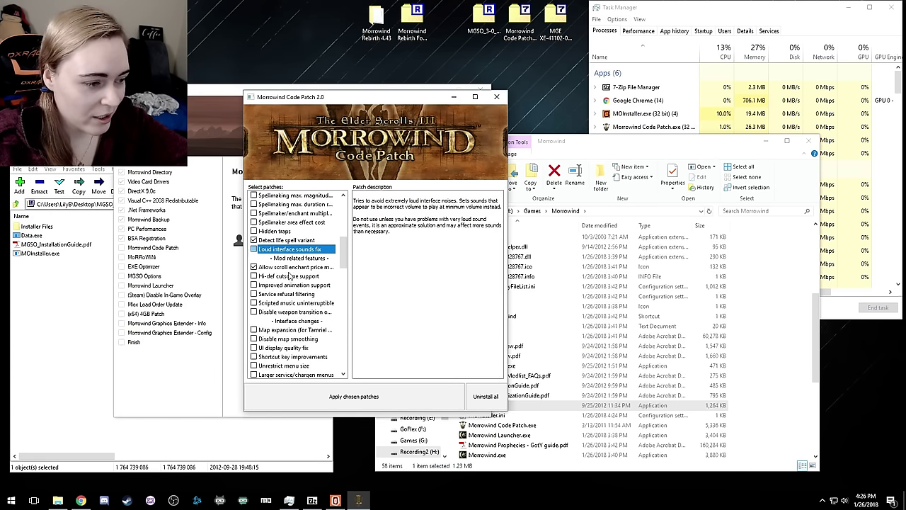
# Read the descriptions of the Map expansion (for Tamriel Rebuilt) and Disable map smoothing patches among the interface changes
pyautogui.scroll(-1, 296, 329)
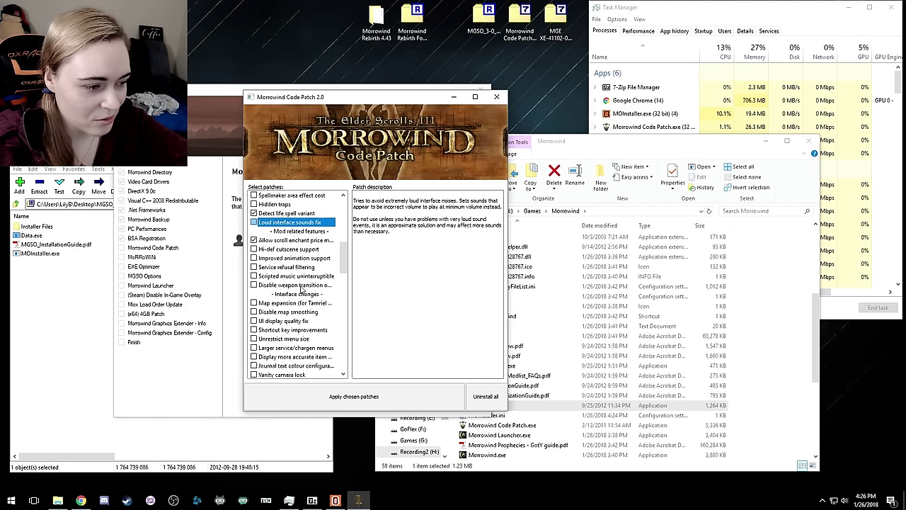
pyautogui.scroll(-1, 301, 289)
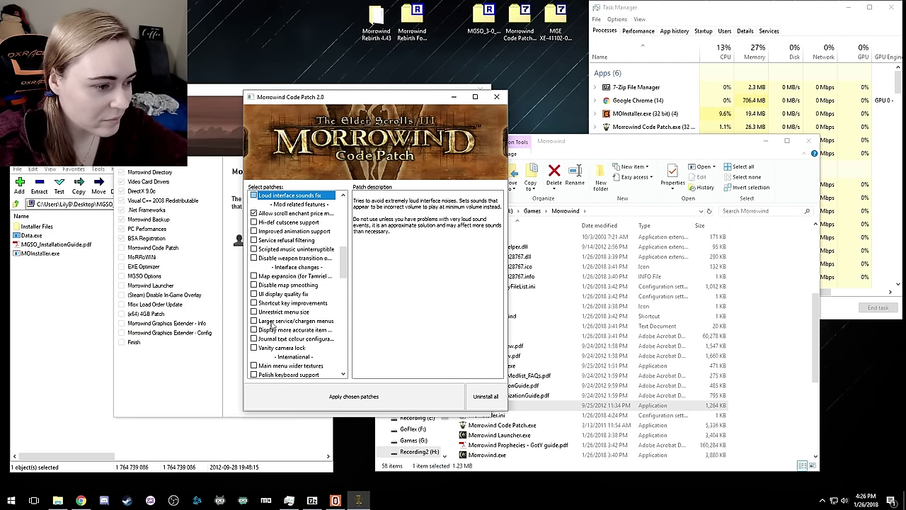
pyautogui.click(290, 276)
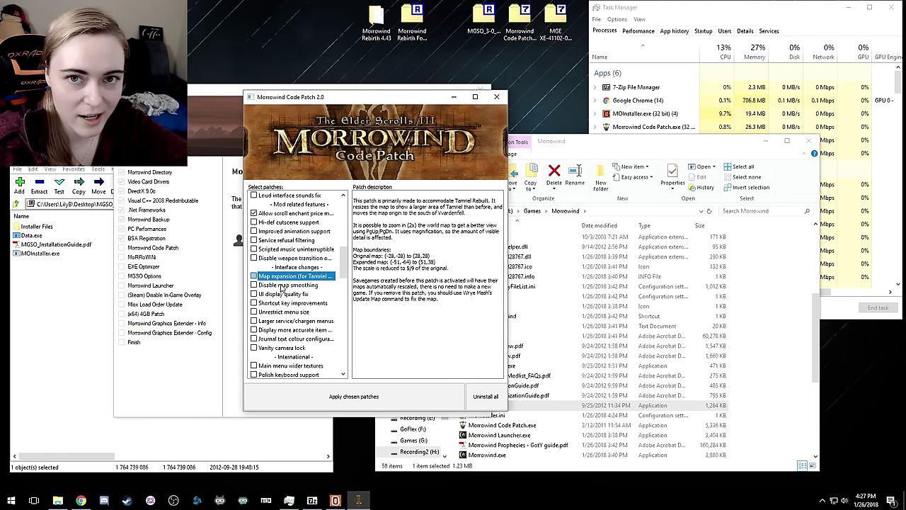
pyautogui.click(282, 285)
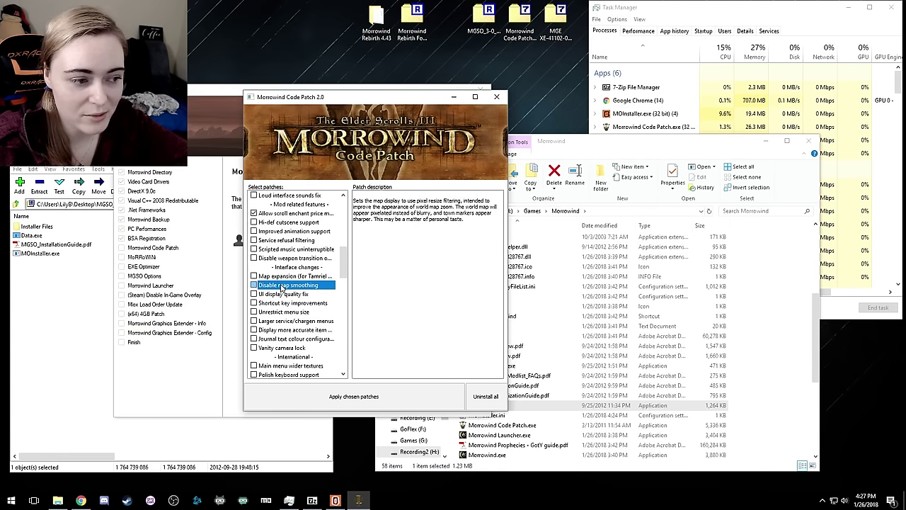
pyautogui.click(297, 277)
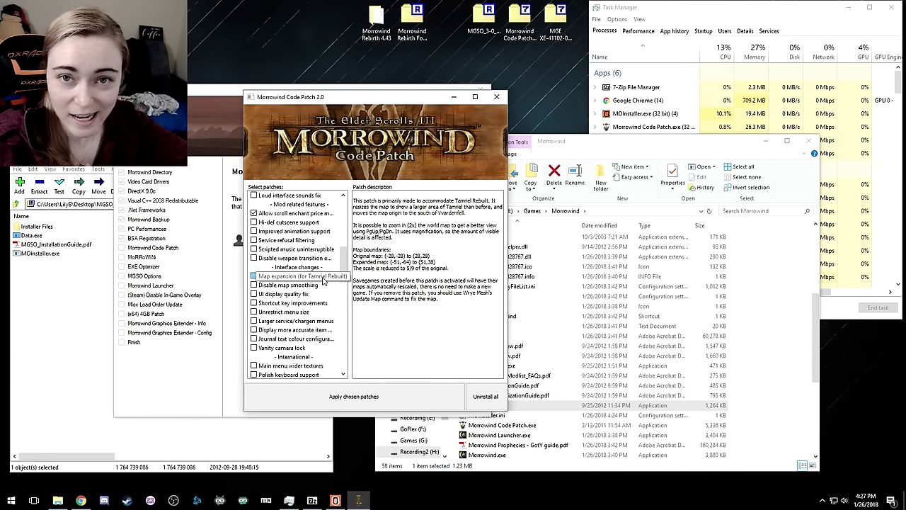
pyautogui.click(309, 275)
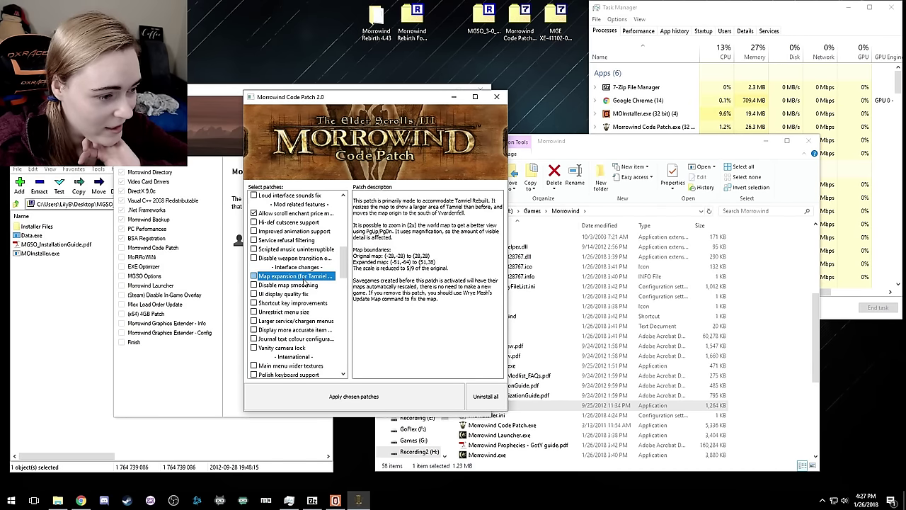
# Enable the UI display quality fix, Shortcut key improvements and Unrestrict menu size patches
pyautogui.click(263, 295)
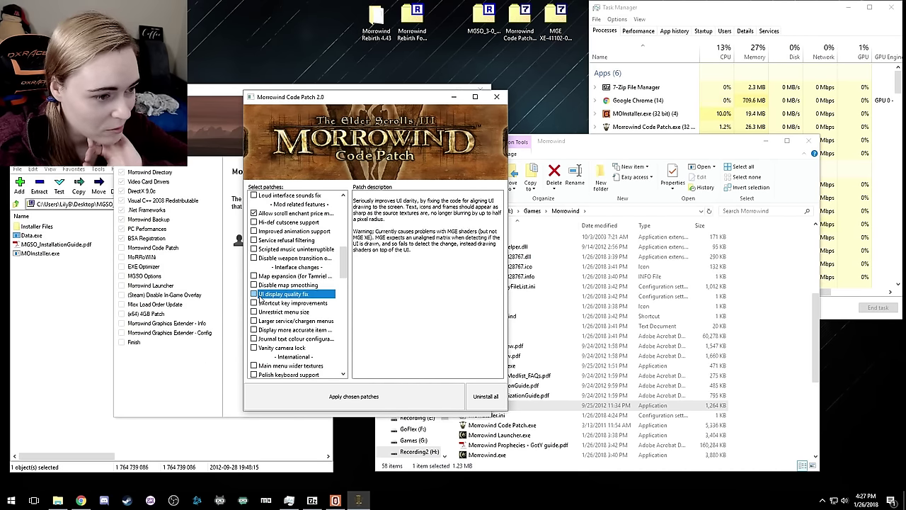
pyautogui.click(254, 293)
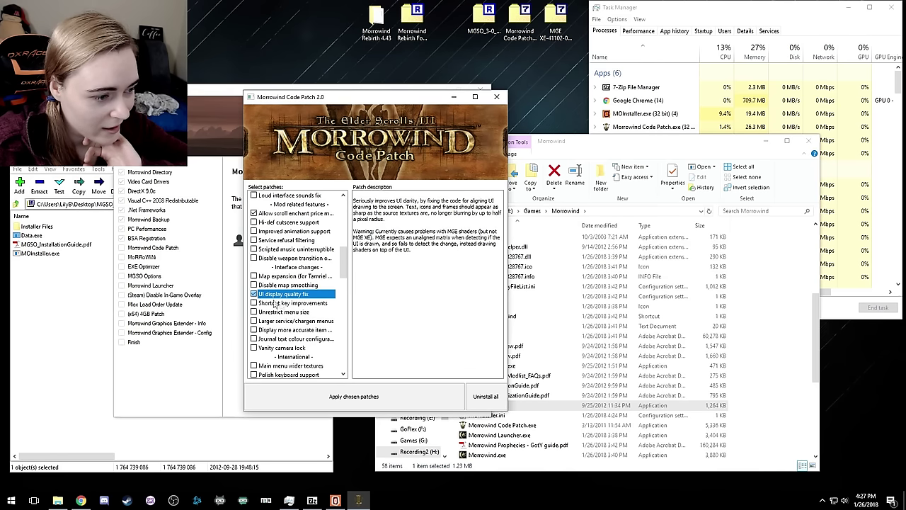
pyautogui.click(254, 303)
pyautogui.click(277, 313)
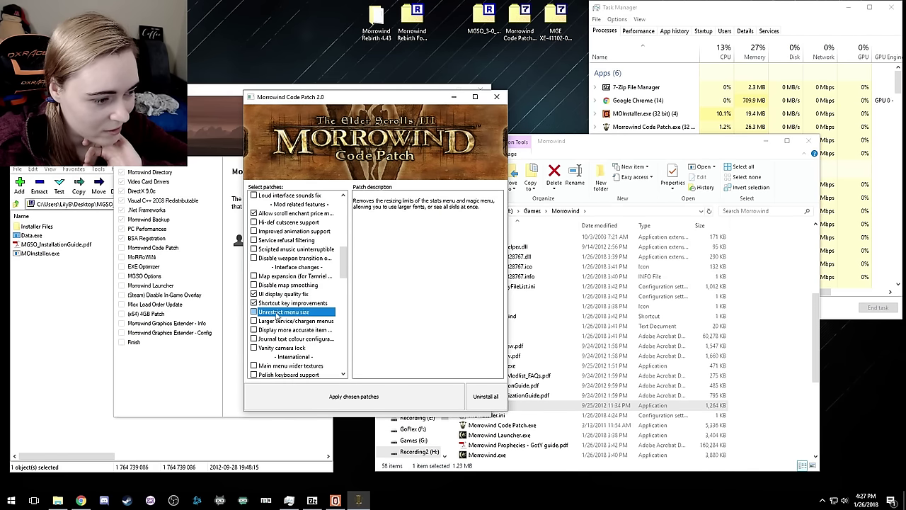
pyautogui.click(254, 312)
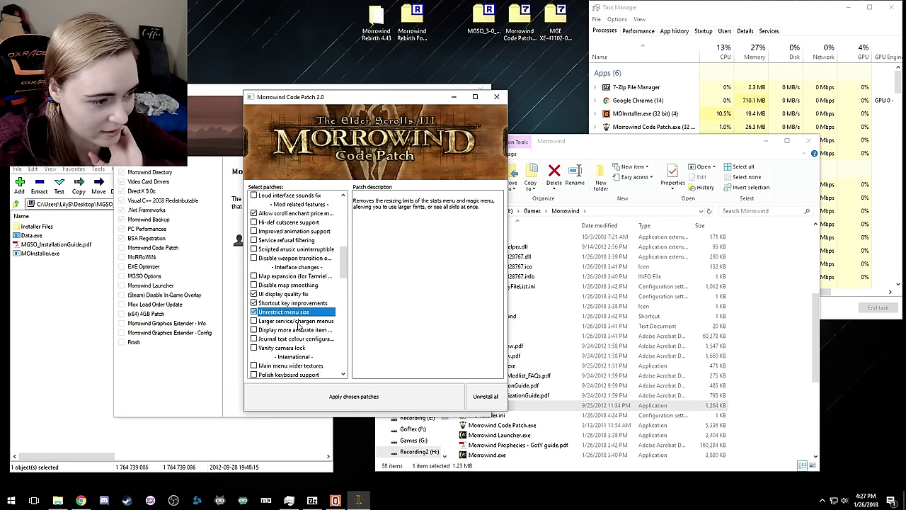
# Enable the patches for larger service/chargen menus, more accurate item weight display and journal text colour configuration
pyautogui.click(277, 322)
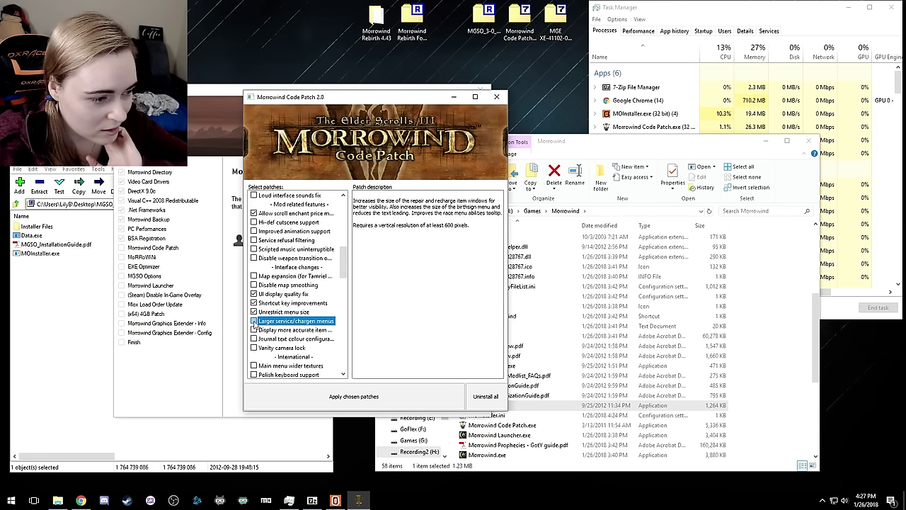
pyautogui.click(280, 331)
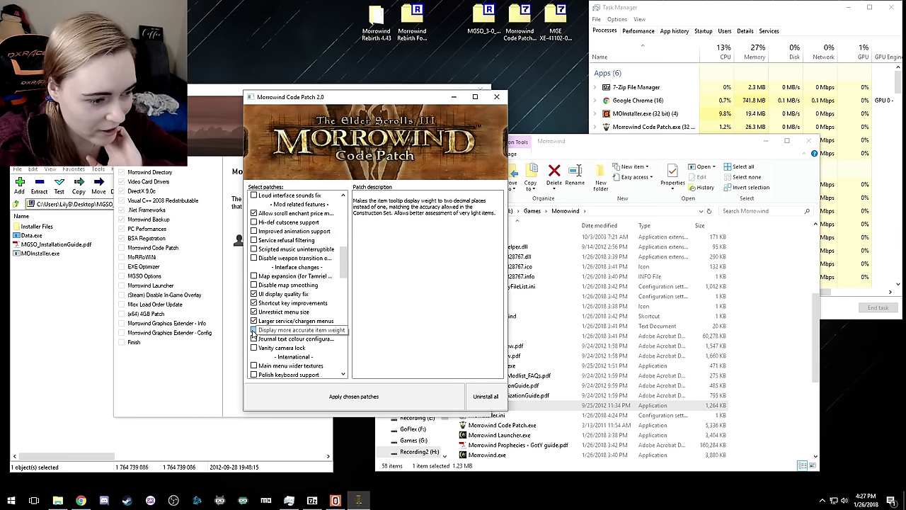
pyautogui.click(264, 340)
pyautogui.click(254, 340)
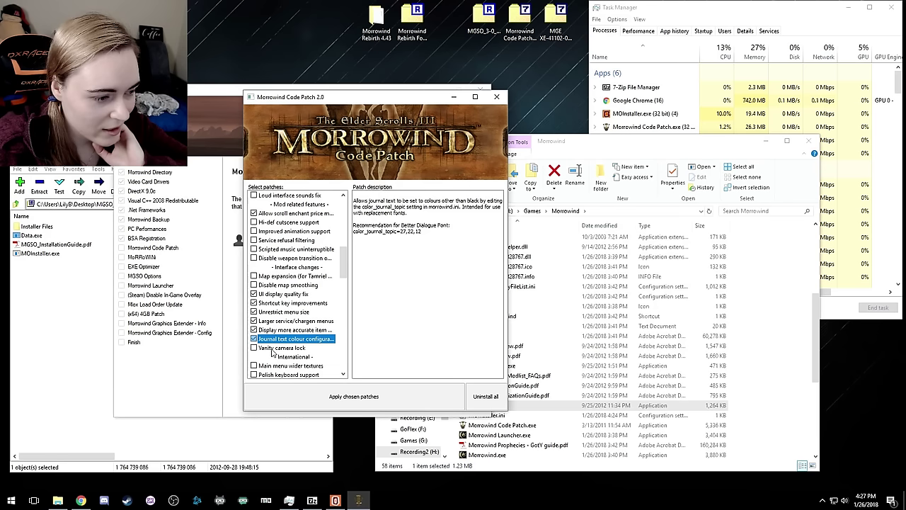
# Check the rest of the patch list, reread the Swift casting description and apply the chosen patches
pyautogui.scroll(-1, 295, 347)
pyautogui.scroll(-1, 295, 346)
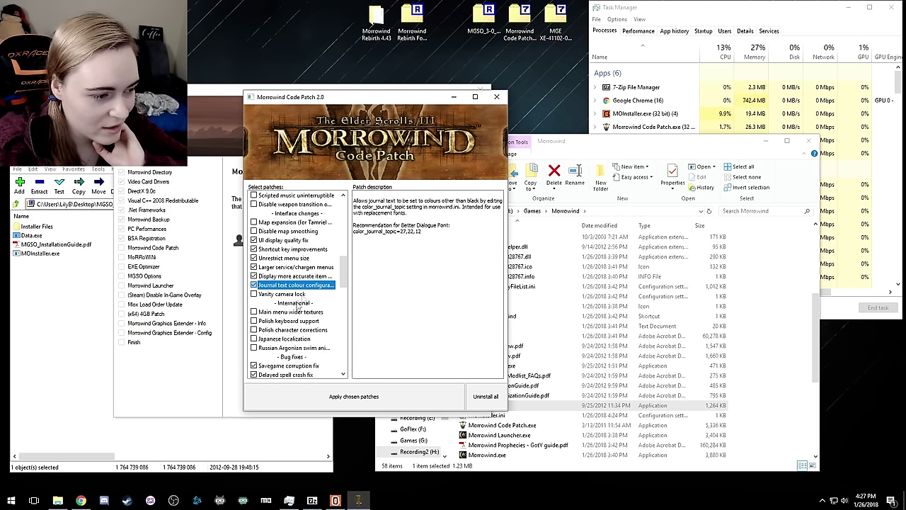
pyautogui.moveTo(346, 280); pyautogui.dragTo(347, 218)
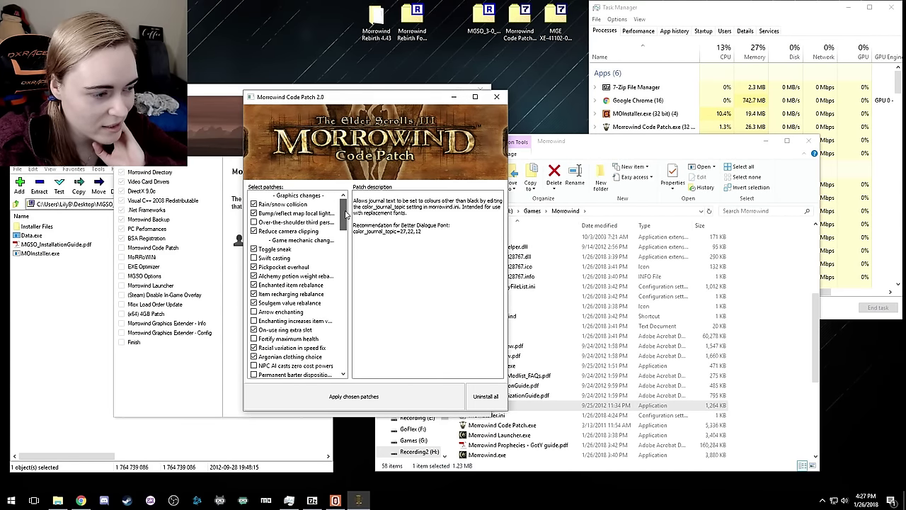
pyautogui.click(271, 259)
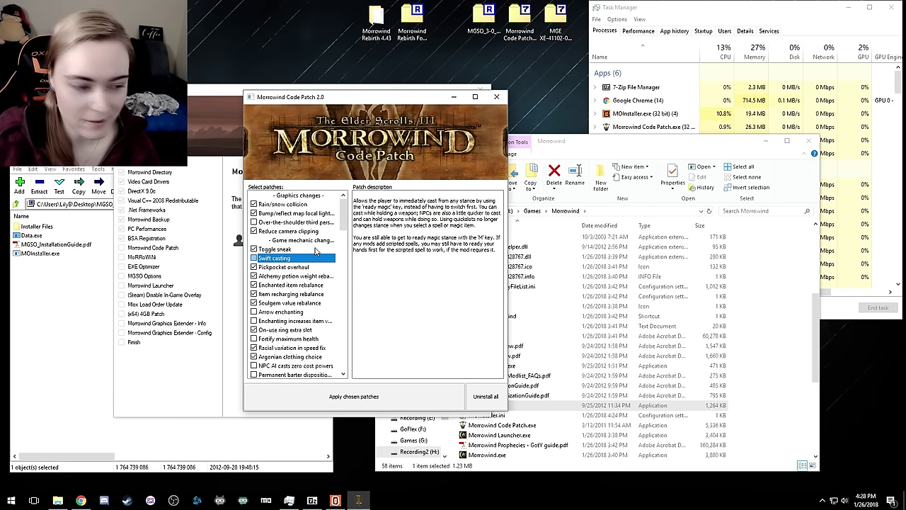
pyautogui.click(398, 401)
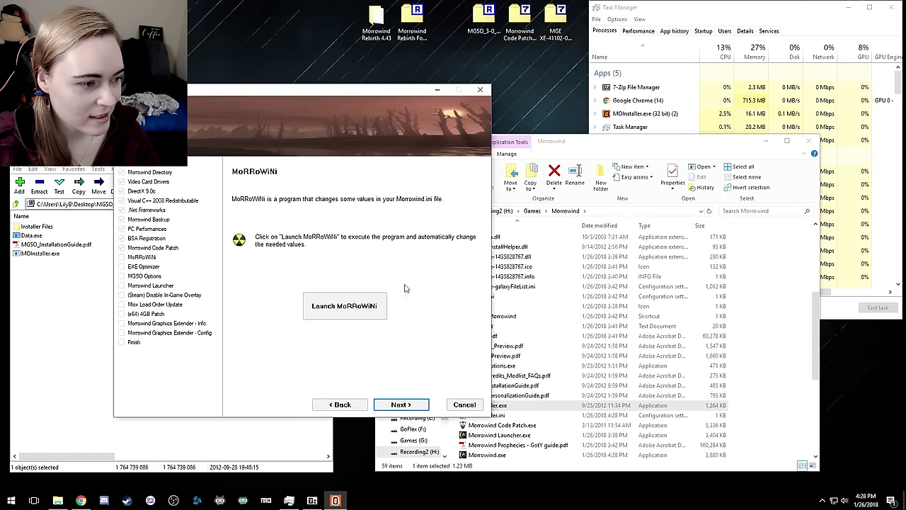
# Run MoRRoWiNi to change the needed values in the Morrowind.ini file and accept its notice
pyautogui.click(349, 305)
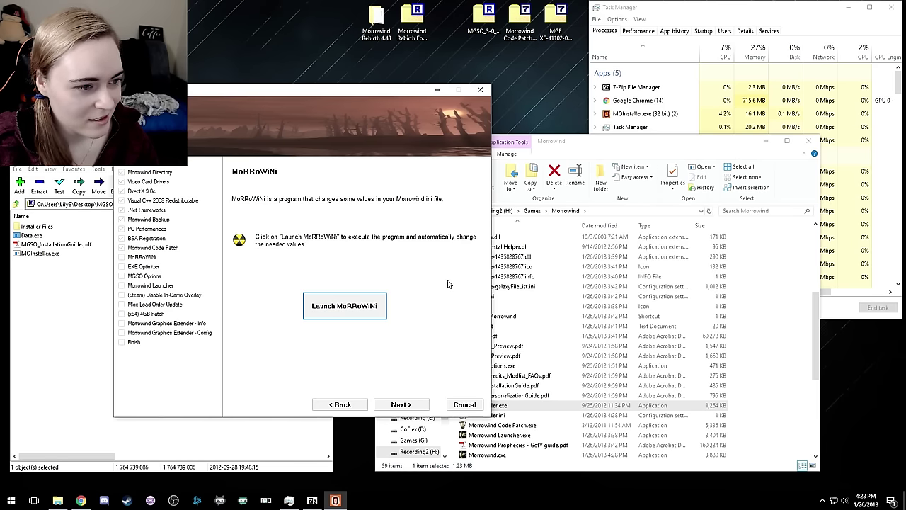
pyautogui.click(556, 284)
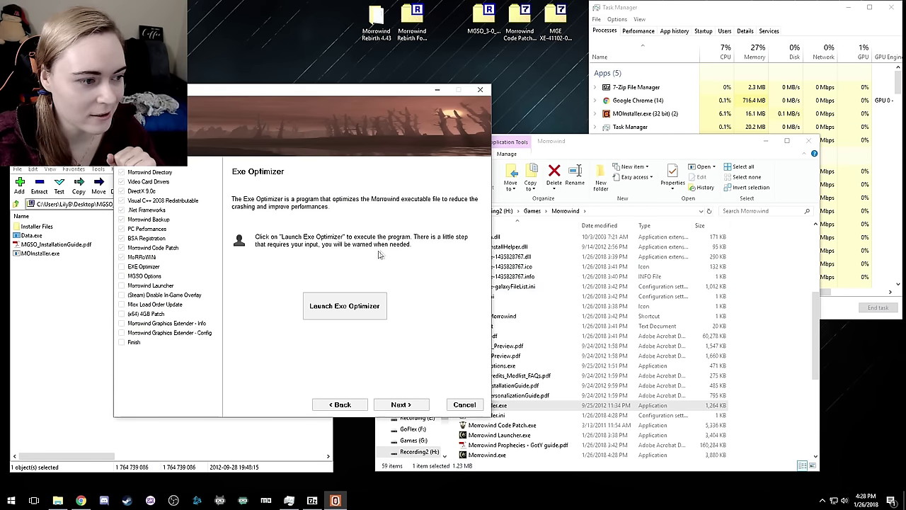
# Run the Exe Optimizer on the Morrowind installation folder inside Games on the Recording2 (H:) drive
pyautogui.click(373, 307)
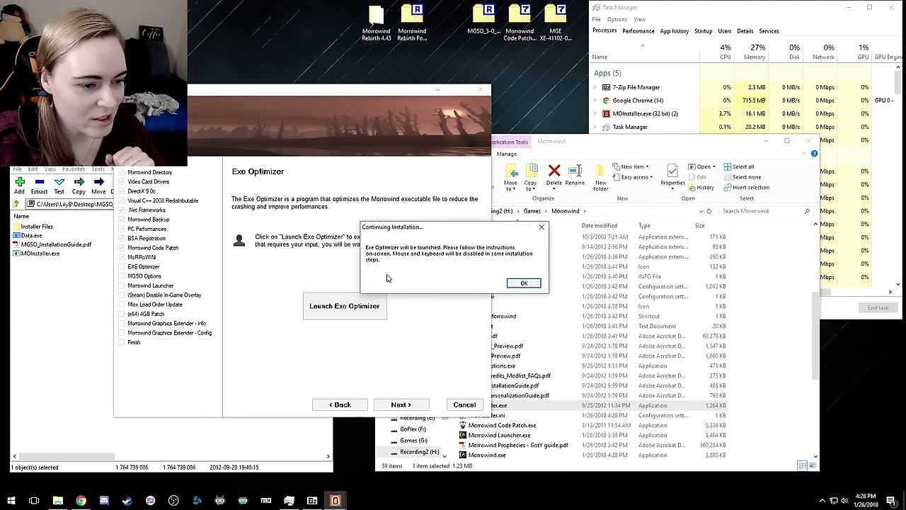
pyautogui.click(524, 284)
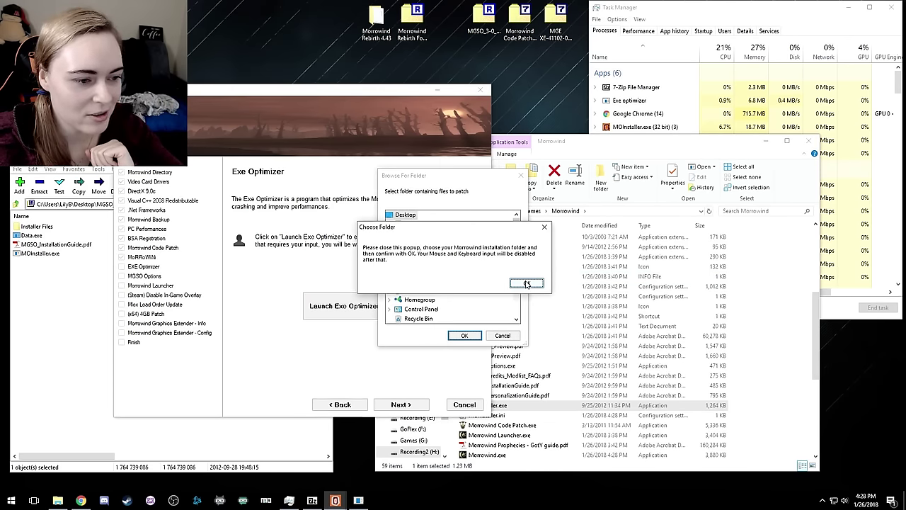
pyautogui.click(526, 284)
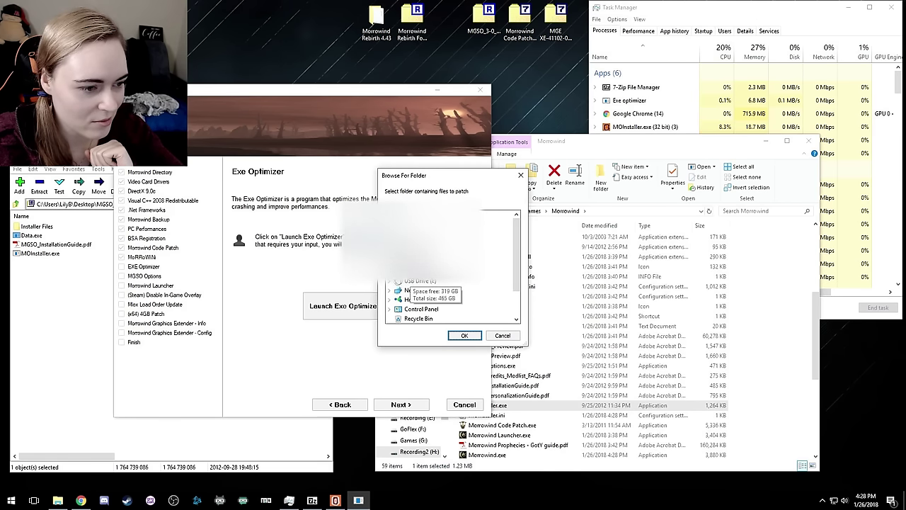
pyautogui.scroll(-5, 524, 278)
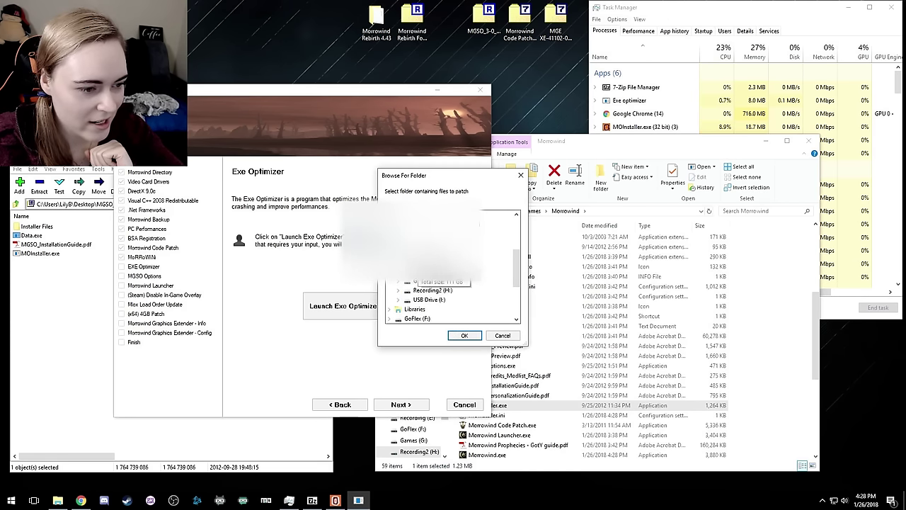
pyautogui.click(408, 299)
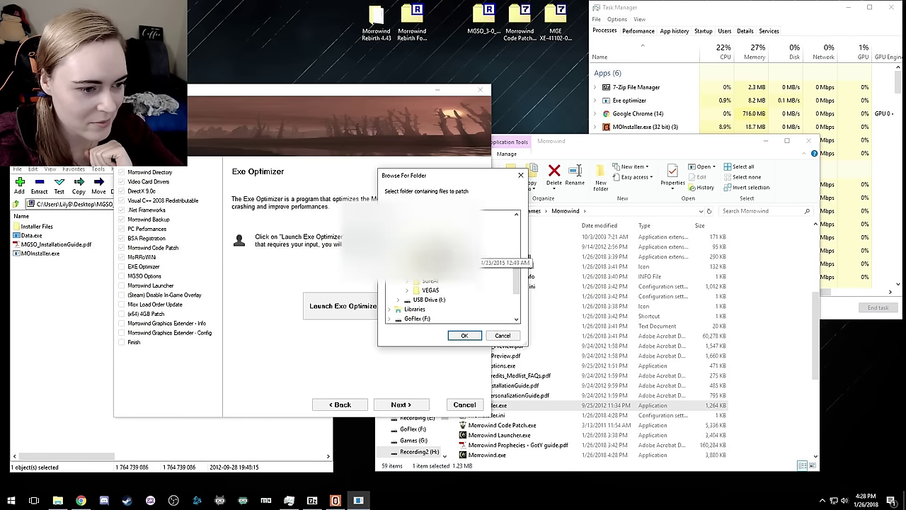
pyautogui.click(452, 291)
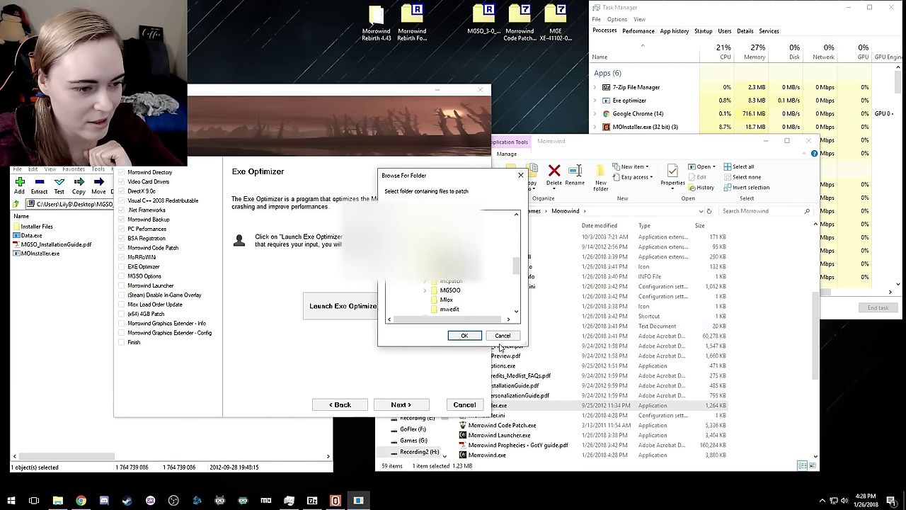
pyautogui.click(464, 335)
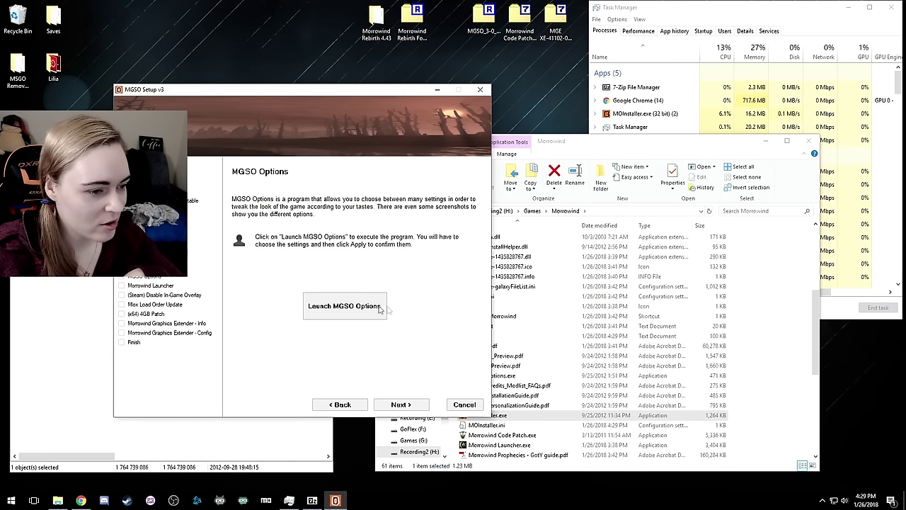
# Launch MGSO Options and dismiss the message explaining the settings and their performance colours
pyautogui.click(360, 316)
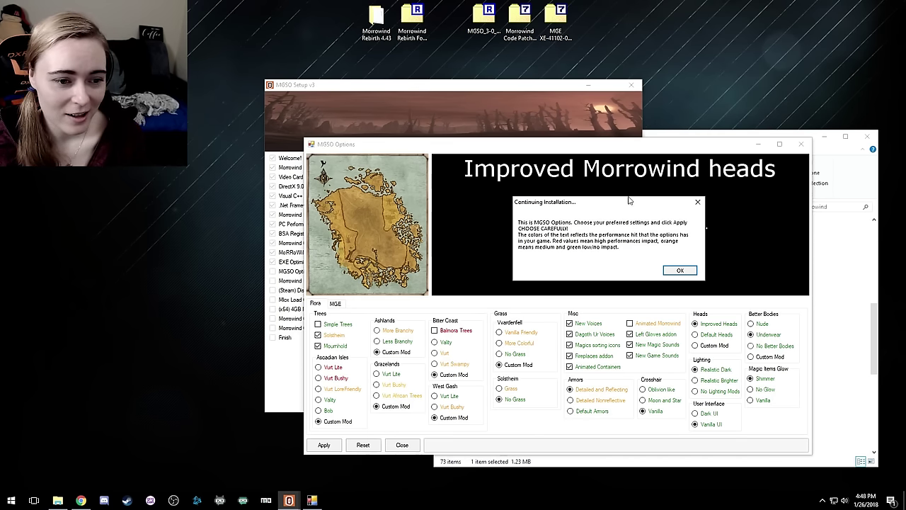
pyautogui.moveTo(615, 207); pyautogui.dragTo(632, 216)
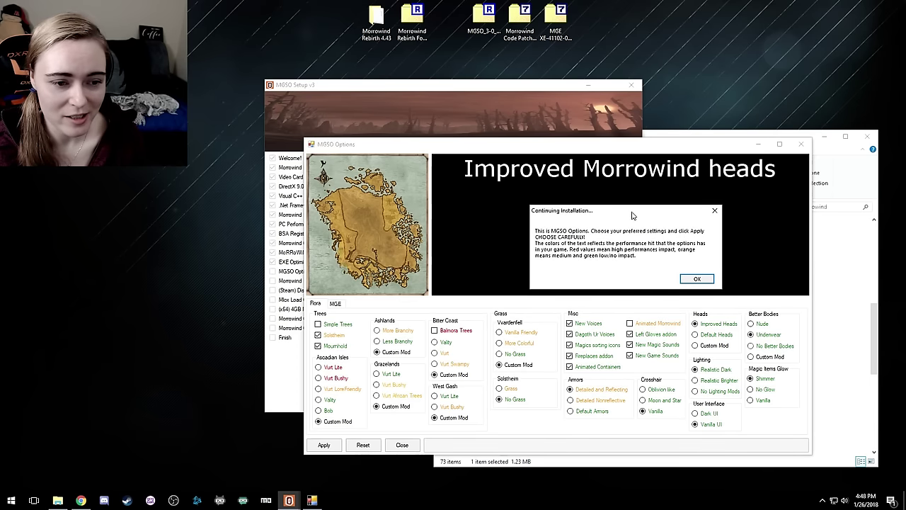
pyautogui.click(696, 280)
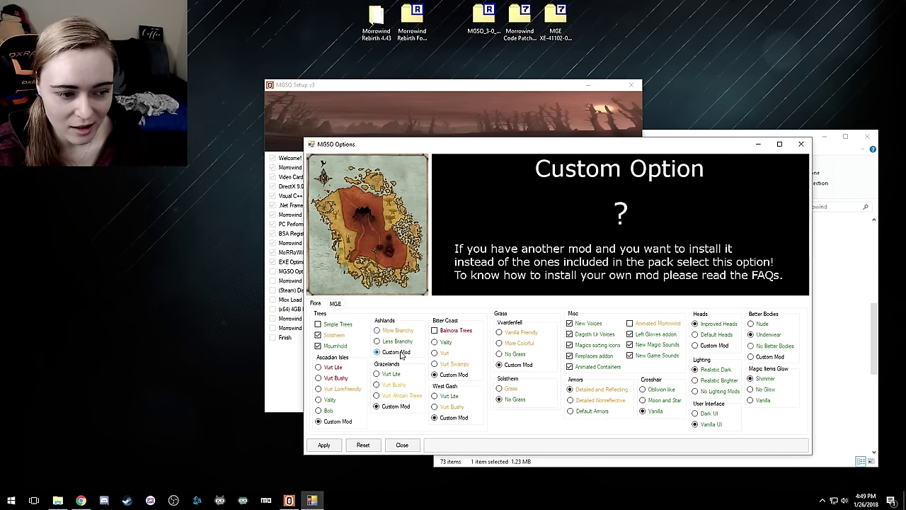
# Choose Custom Mod for the Vvardenfell grass and Detailed and Reflecting for the armors
pyautogui.click(514, 365)
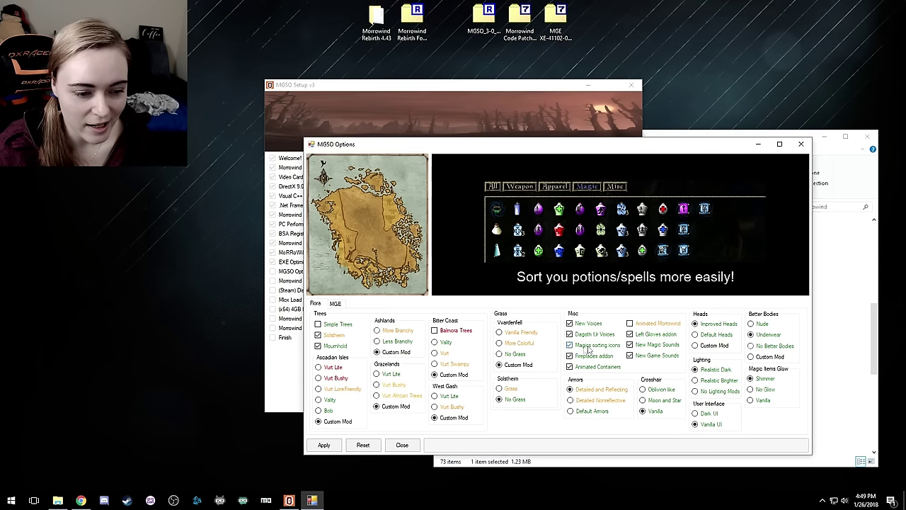
pyautogui.click(572, 392)
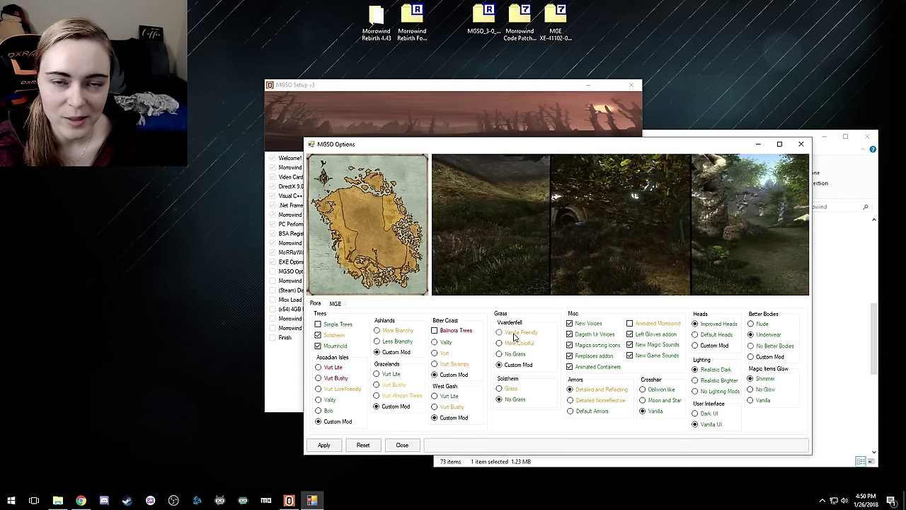
pyautogui.click(602, 390)
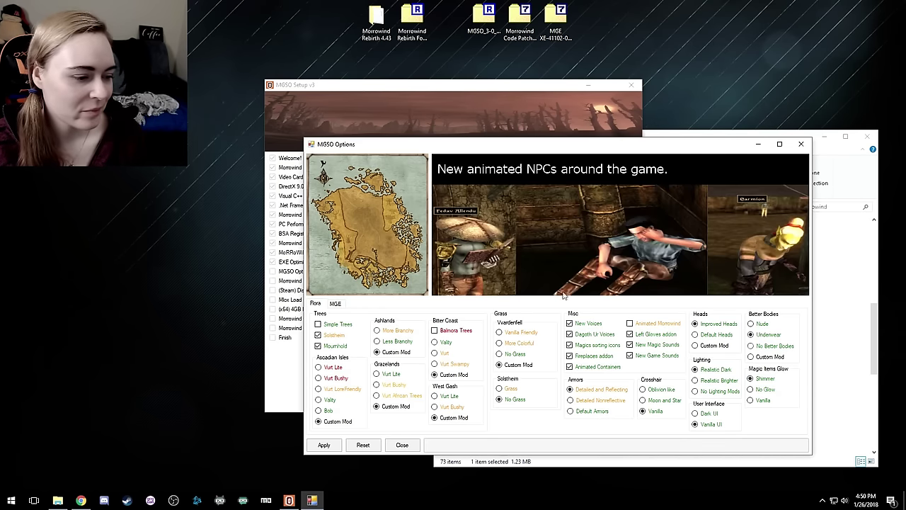
# Review the descriptions of the available MGE versions, including 186 No Foam and No MGE
pyautogui.click(336, 305)
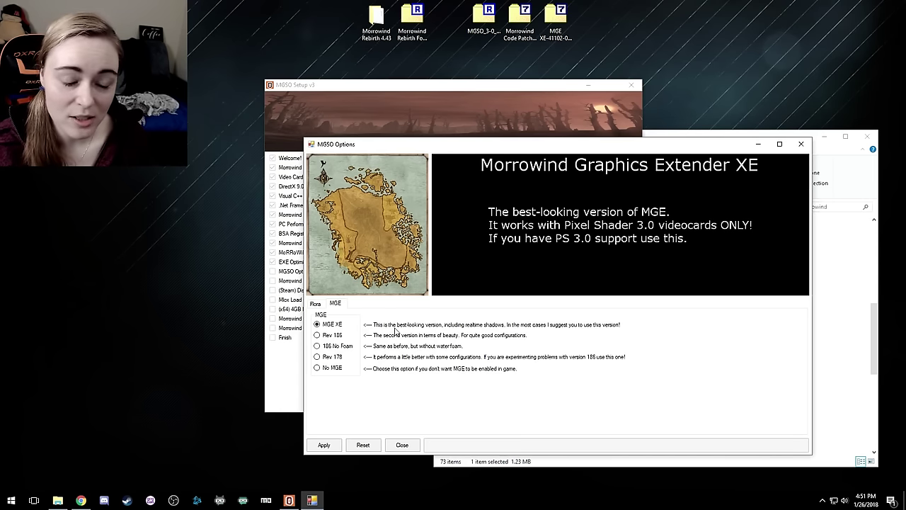
pyautogui.moveTo(358, 340)
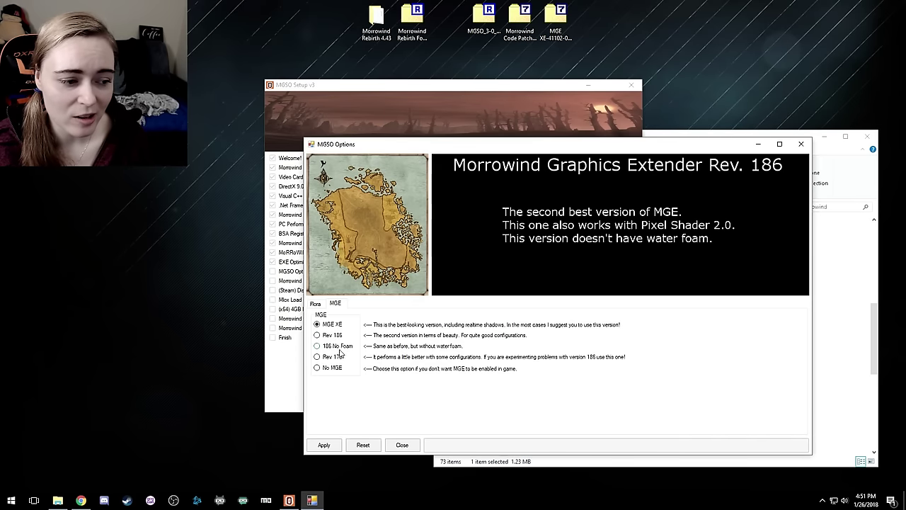
pyautogui.moveTo(328, 370)
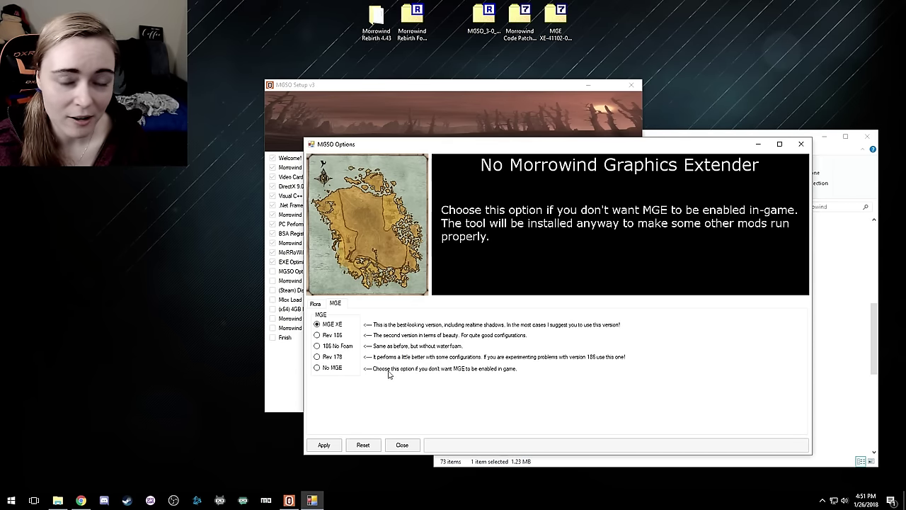
# Apply the MGSO options with MGE XE as the graphics extender version and dismiss the completion message
pyautogui.moveTo(333, 325)
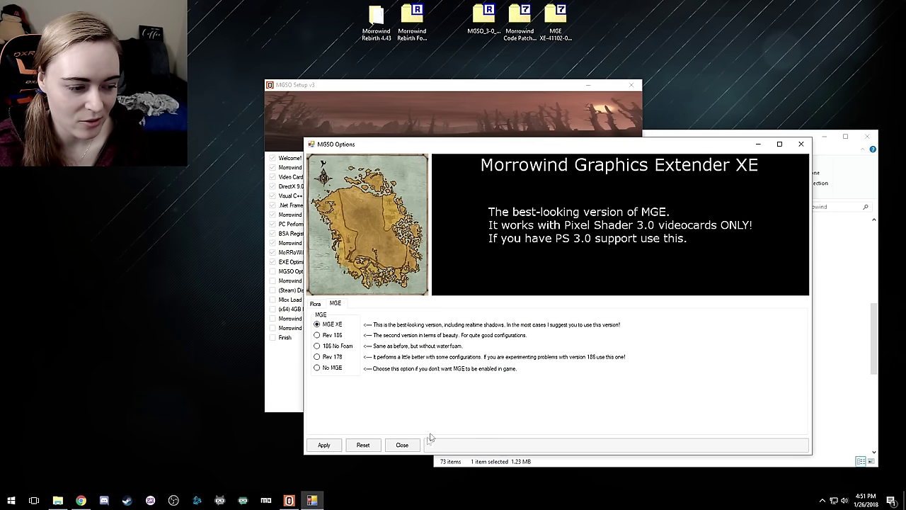
pyautogui.click(323, 445)
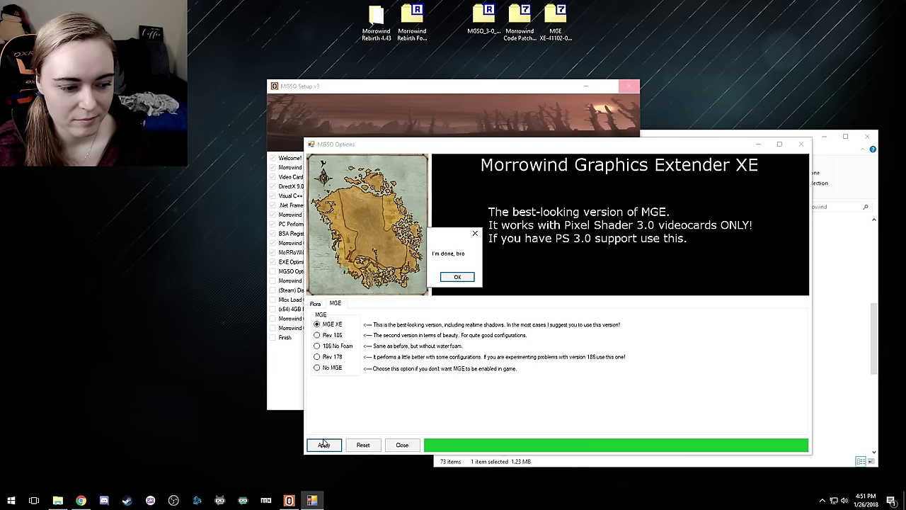
pyautogui.press('Return')
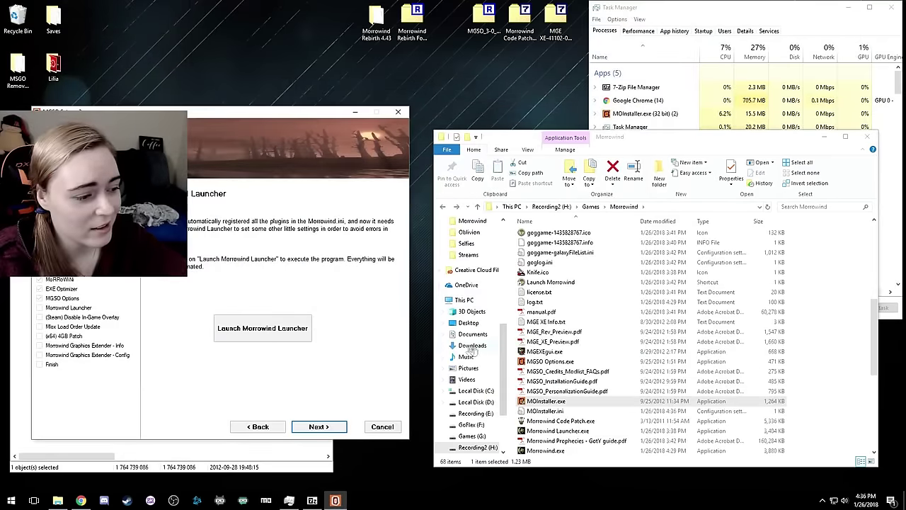
# Run the Morrowind Launcher from the setup and accept the graphics adapter and resolution settings in its options
pyautogui.click(293, 340)
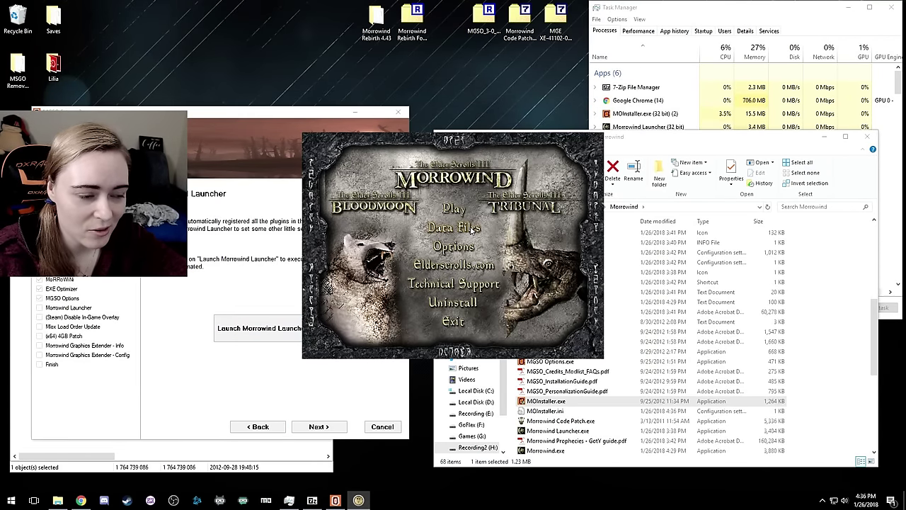
pyautogui.click(454, 247)
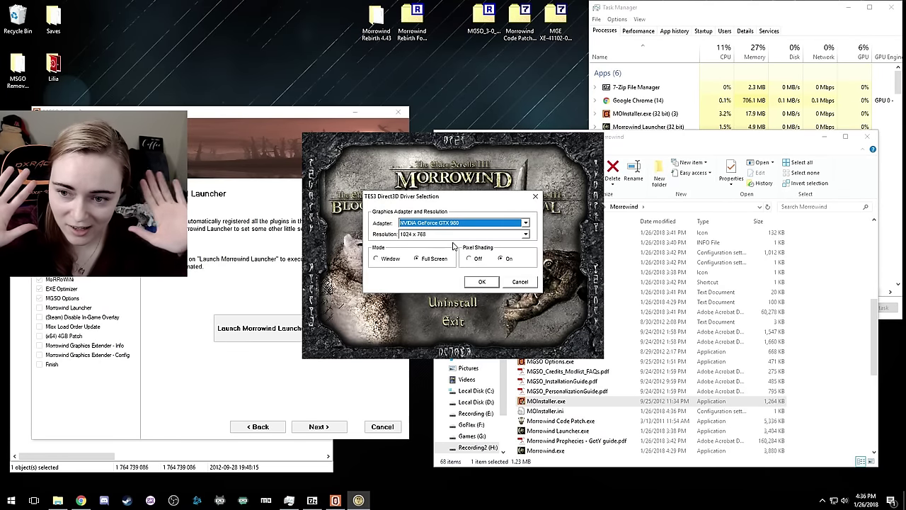
pyautogui.click(453, 233)
pyautogui.click(453, 249)
pyautogui.press('Return')
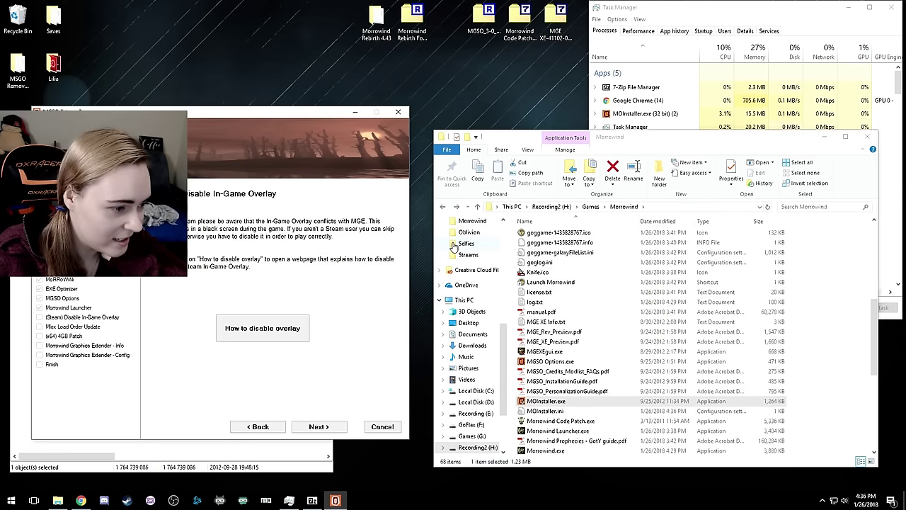
# Consult the web guide on disabling the Steam overlay, then close the page and minimize the browser
pyautogui.click(290, 337)
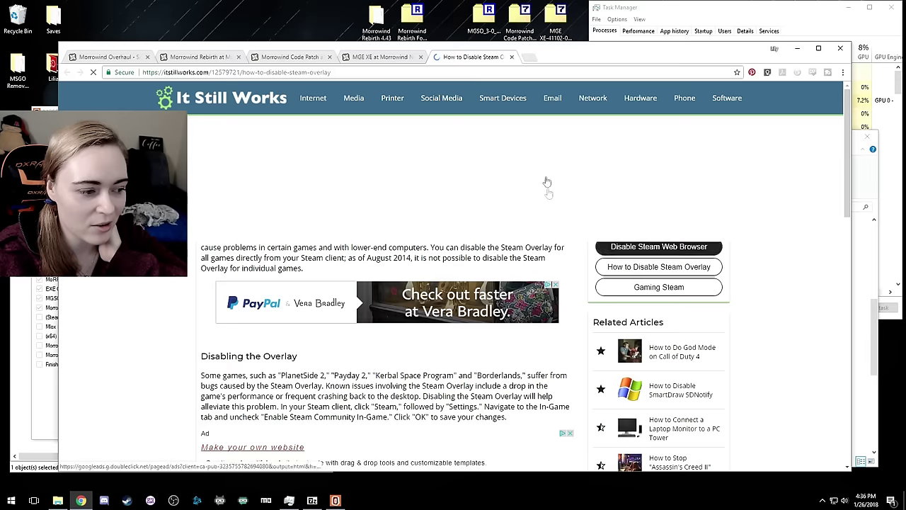
pyautogui.scroll(-3, 538, 284)
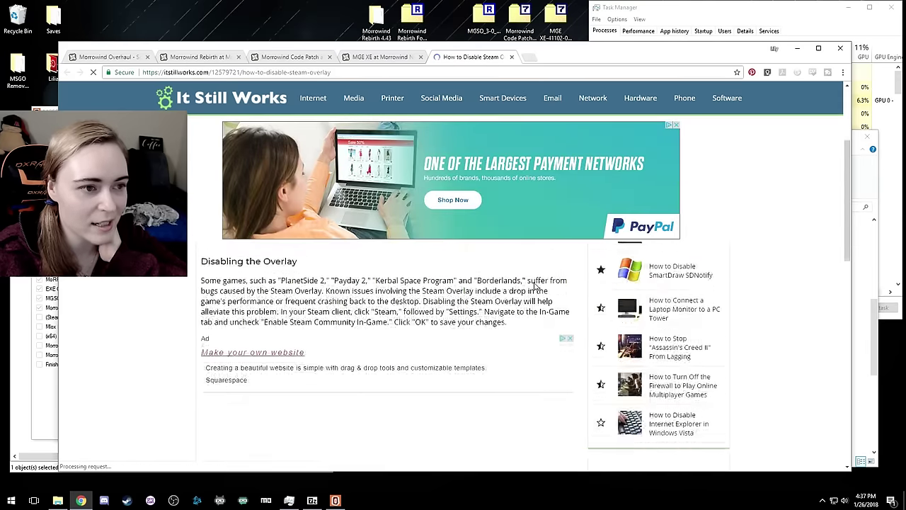
pyautogui.click(523, 56)
pyautogui.click(797, 48)
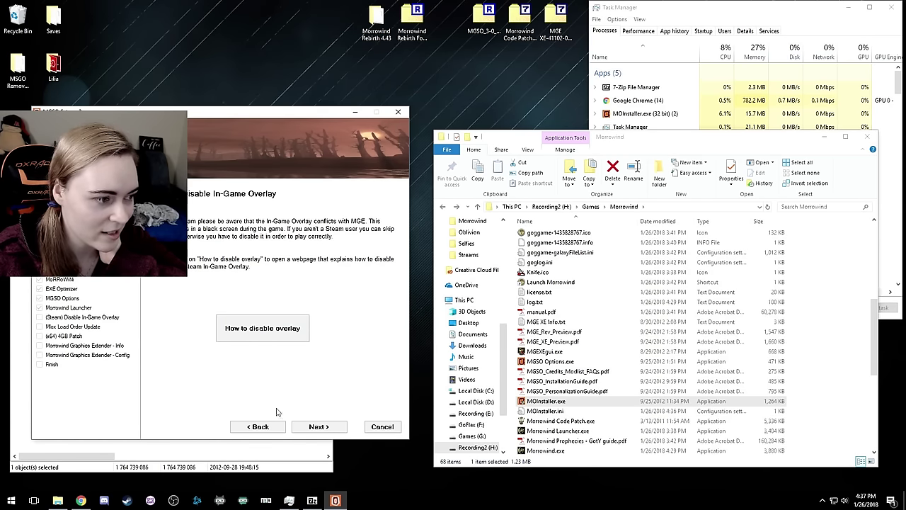
# Skip the Steam overlay page, run Mlox for the load order update and quit it
pyautogui.click(318, 426)
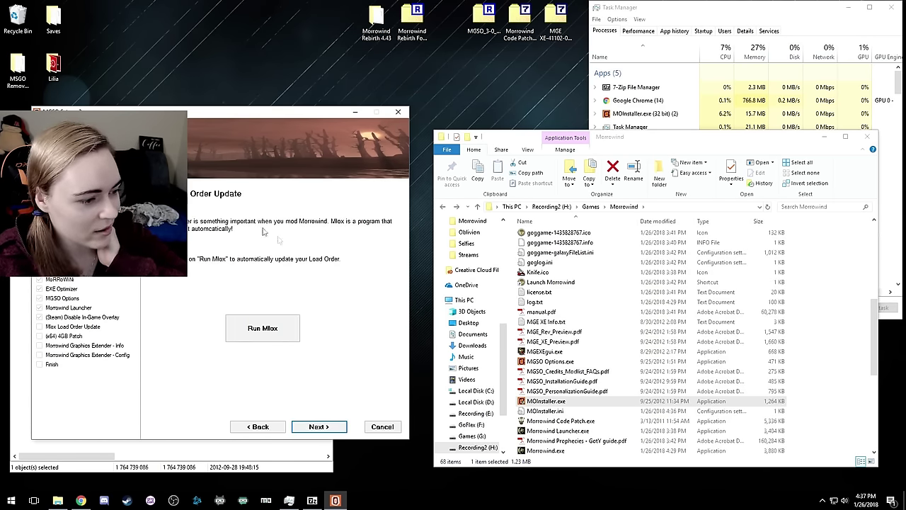
pyautogui.click(291, 318)
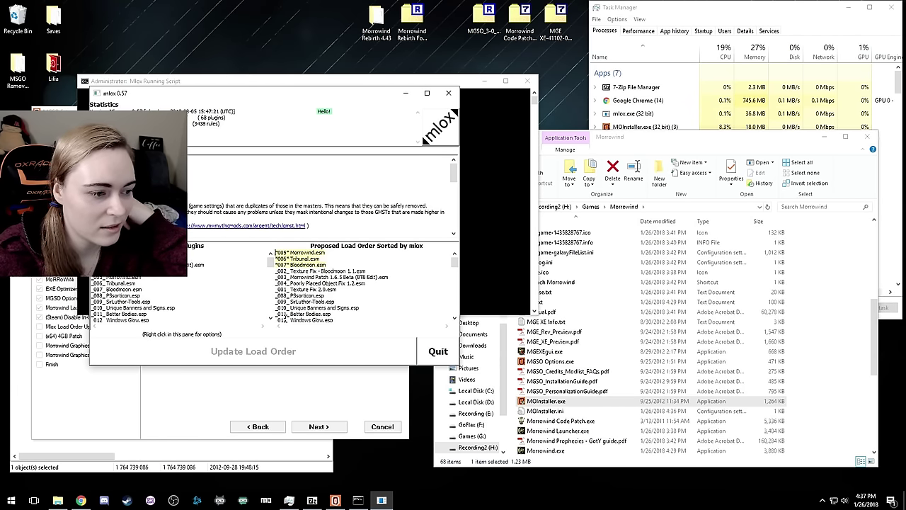
pyautogui.click(438, 351)
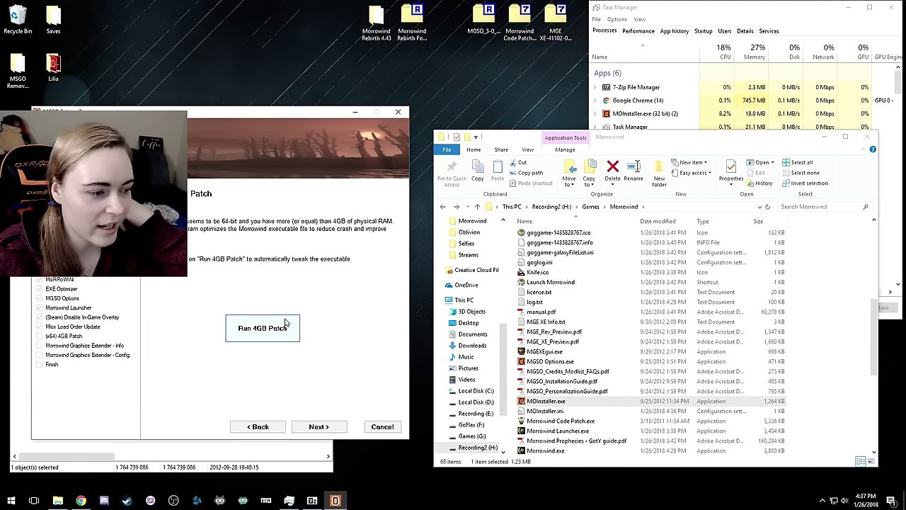
# Run the 4GB Patch on the Morrowind executable and continue past the Morrowind Graphics Extender info page
pyautogui.click(278, 329)
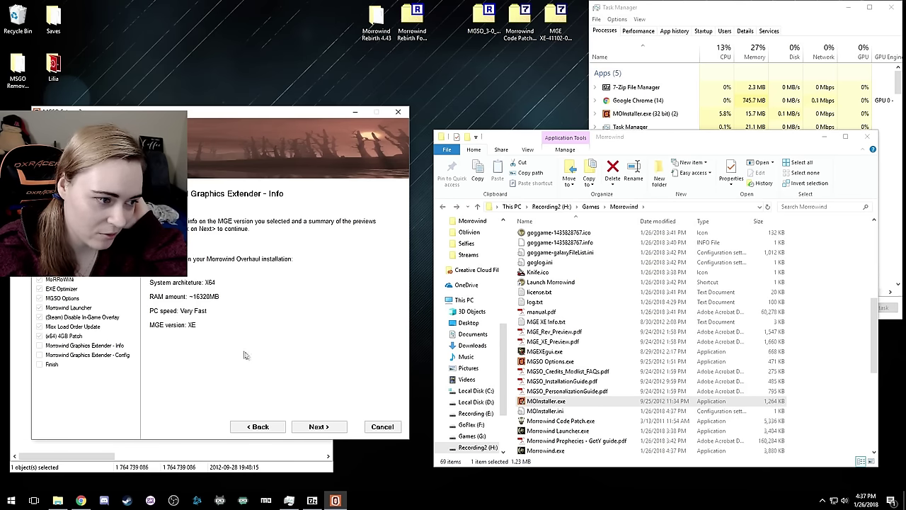
pyautogui.click(325, 423)
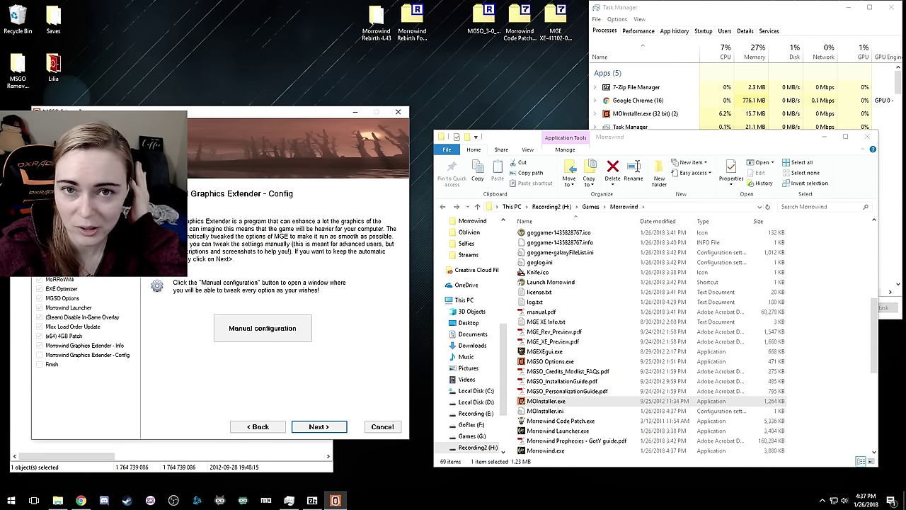
# Open the manual MGE configuration and turn off the FPS counter in the global graphics and rendering options
pyautogui.click(287, 340)
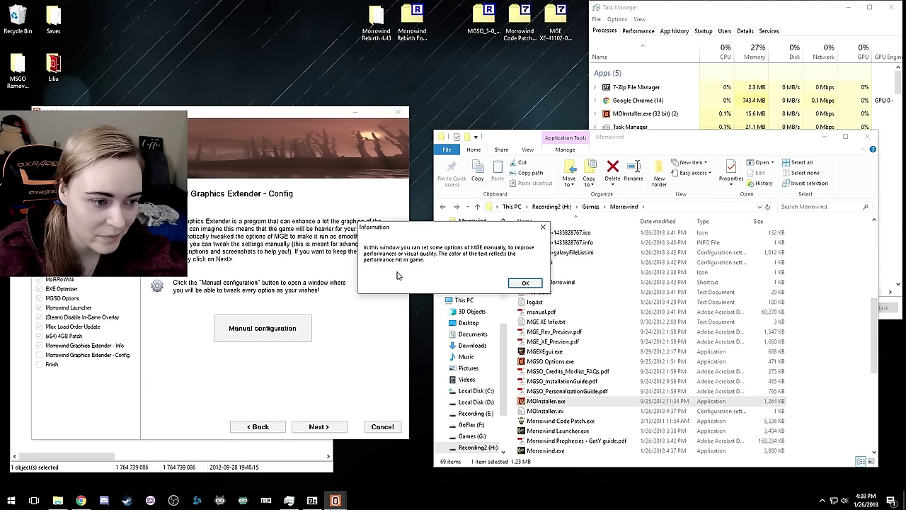
pyautogui.click(526, 283)
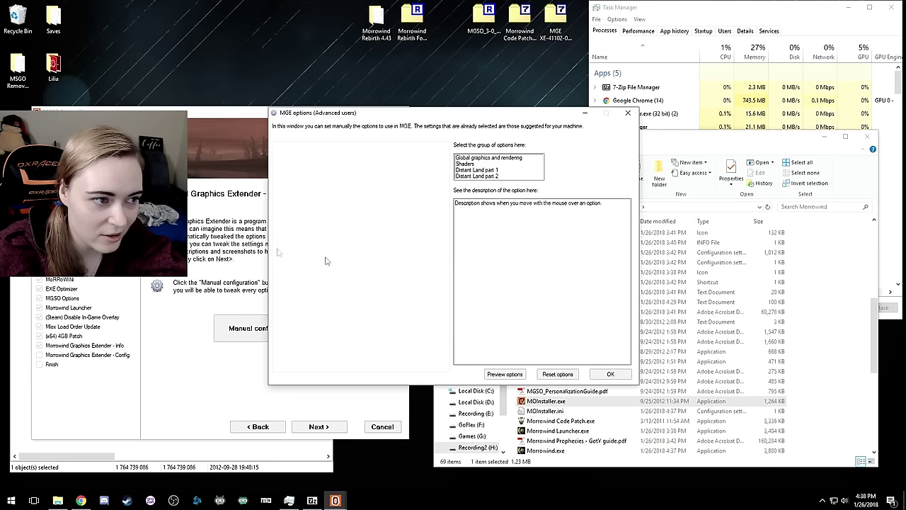
pyautogui.click(499, 158)
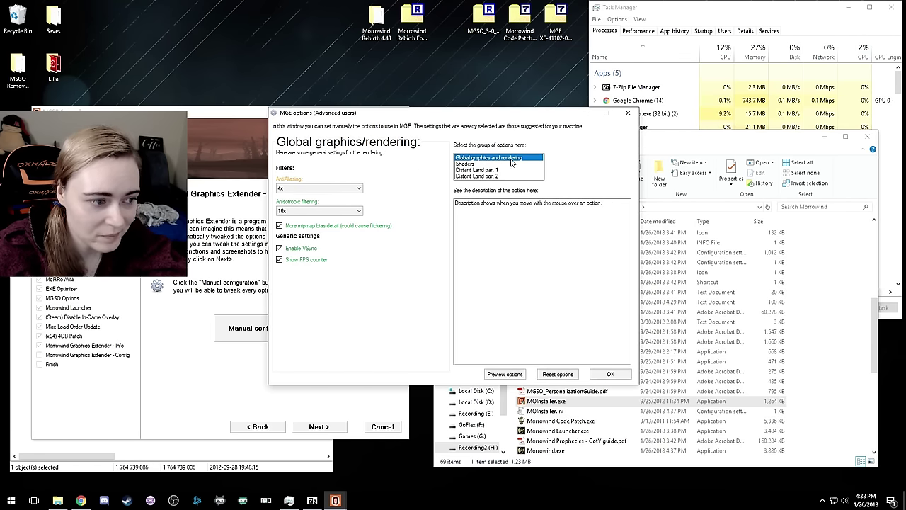
pyautogui.moveTo(298, 267)
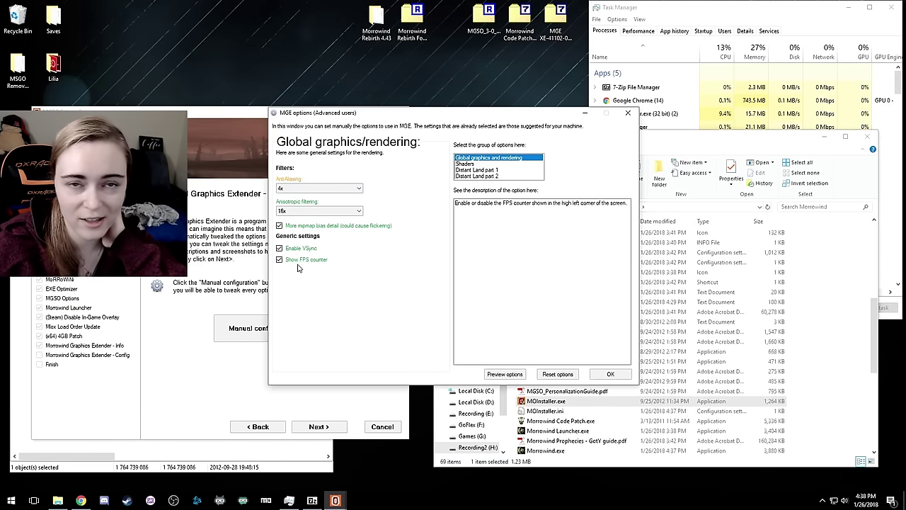
pyautogui.click(280, 259)
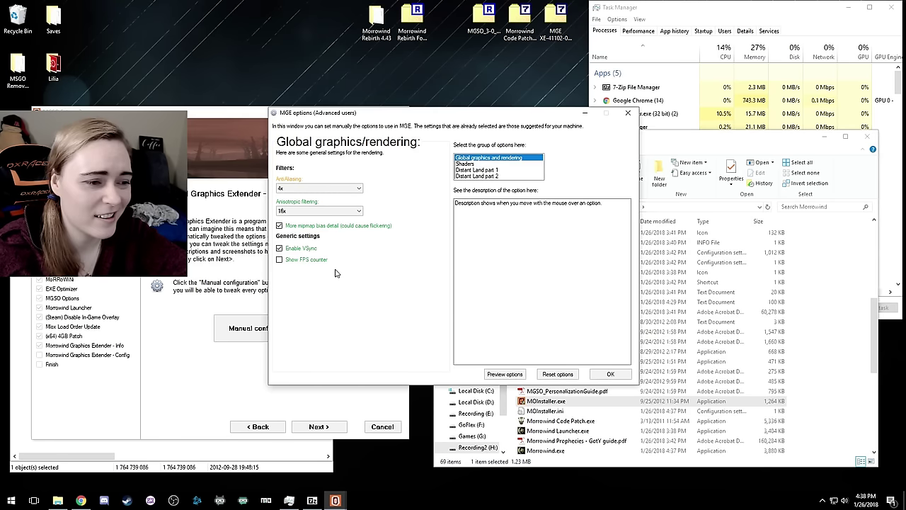
# Review the Shaders, Distant Land part 1 and Distant Land part 2 options and return to the global graphics group
pyautogui.click(470, 166)
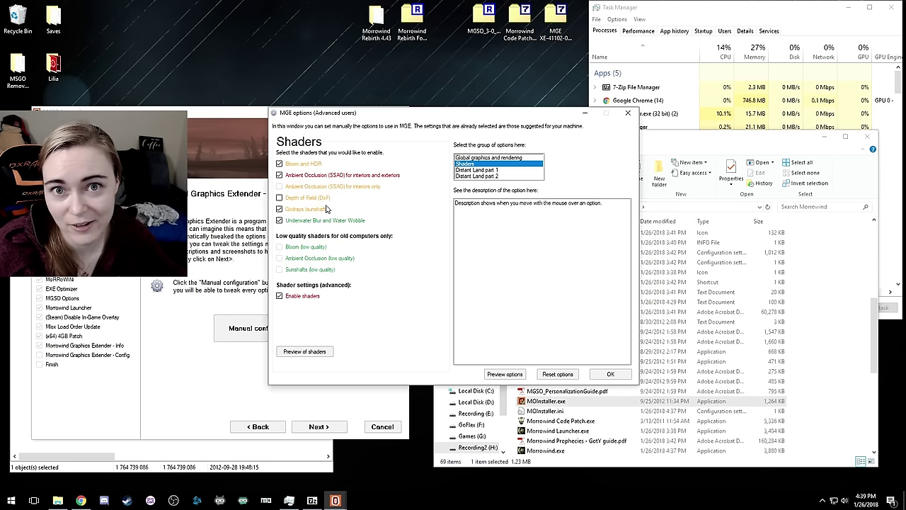
pyautogui.moveTo(326, 203)
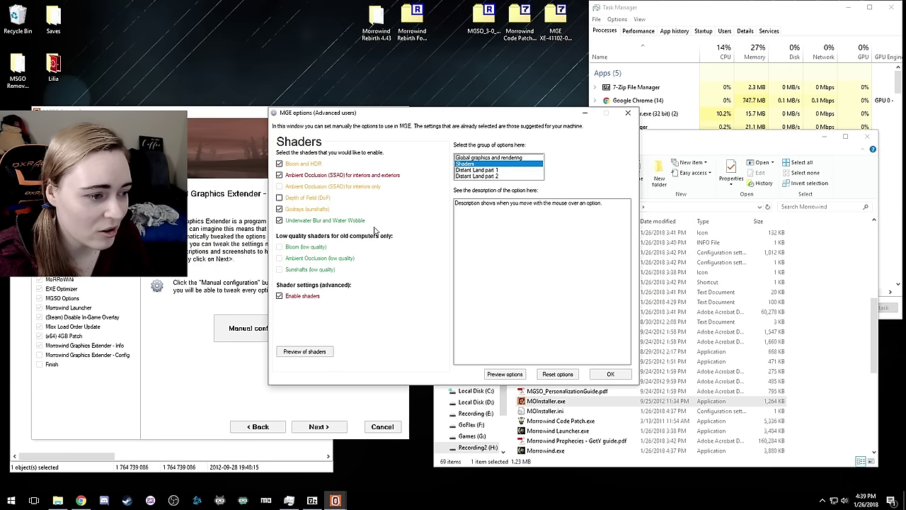
pyautogui.moveTo(301, 250)
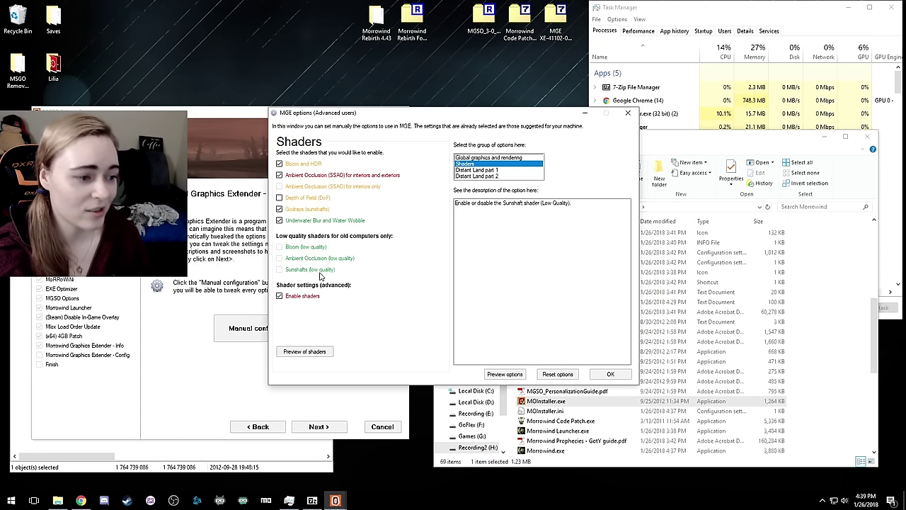
pyautogui.moveTo(308, 301)
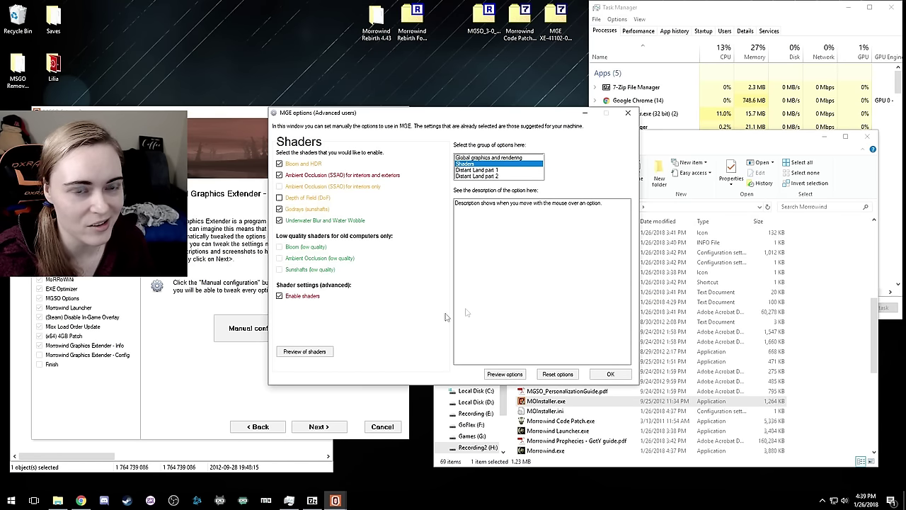
pyautogui.moveTo(375, 188)
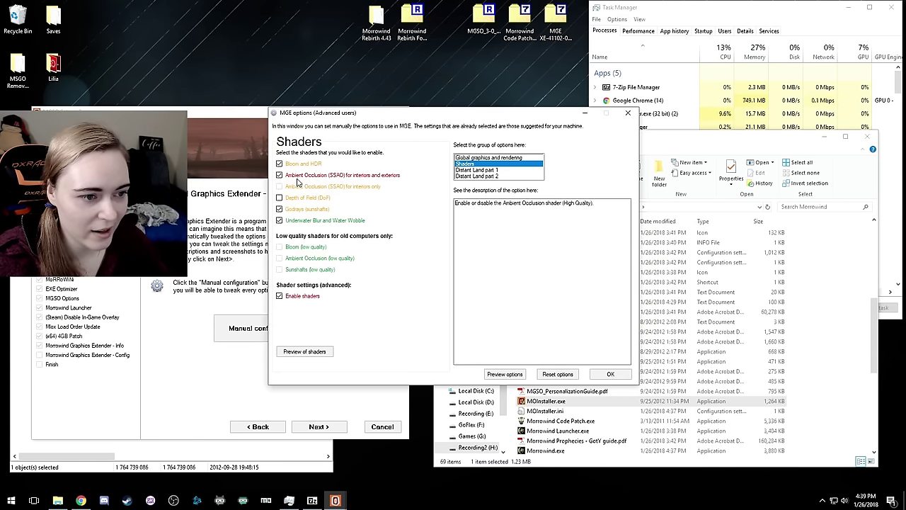
pyautogui.click(470, 172)
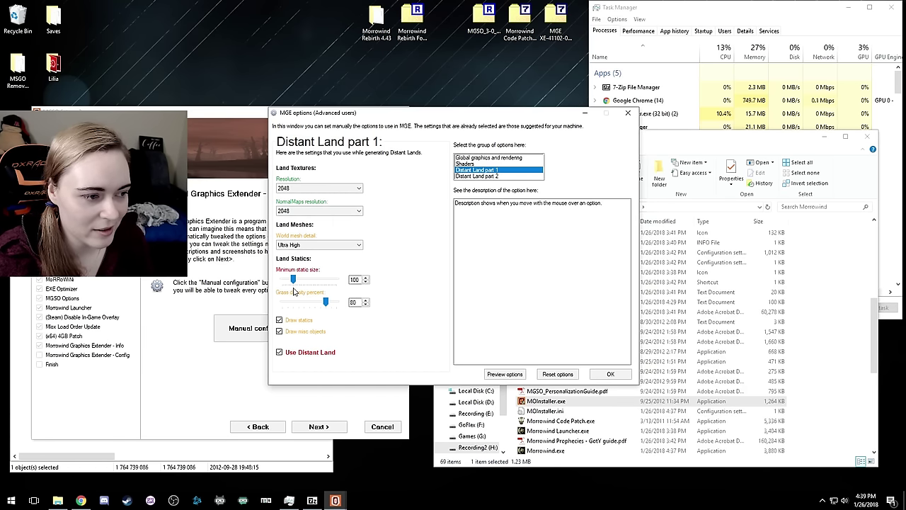
pyautogui.click(482, 177)
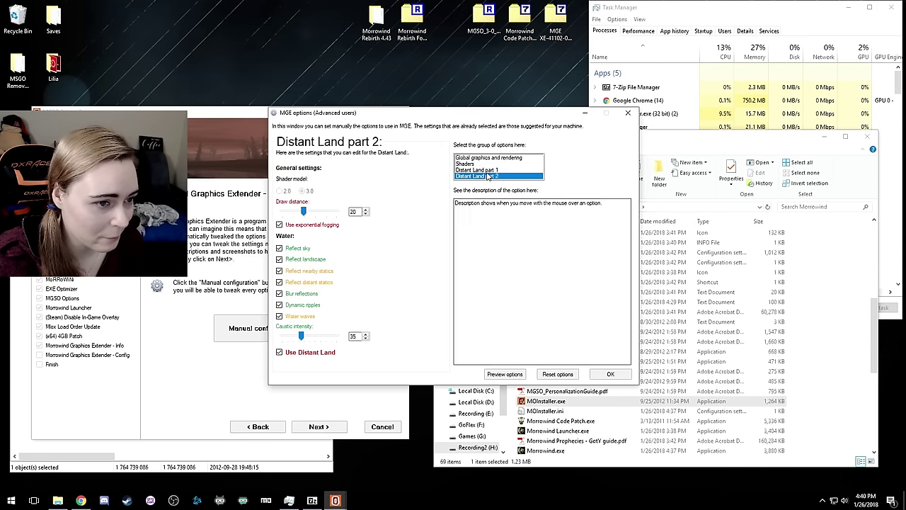
pyautogui.click(469, 159)
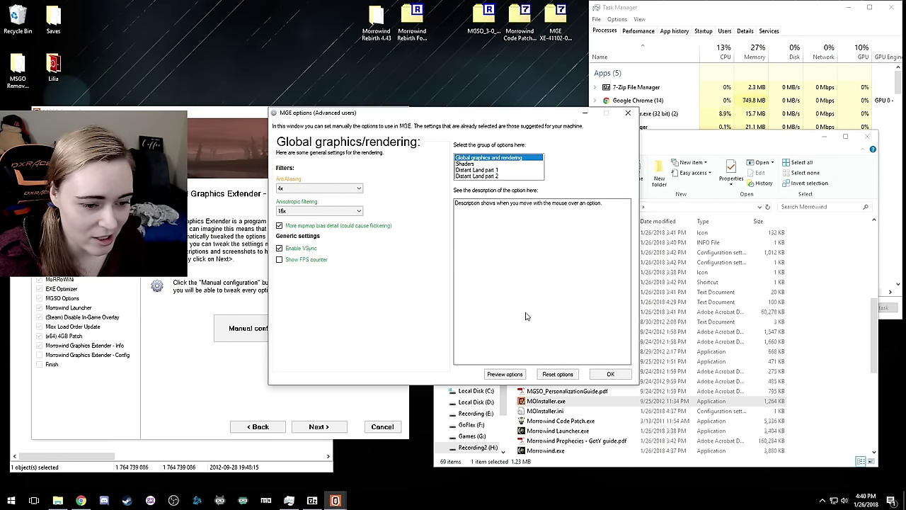
# Accept the MGE options, continue to the final setup page and run MGE with the user-defined settings
pyautogui.click(608, 374)
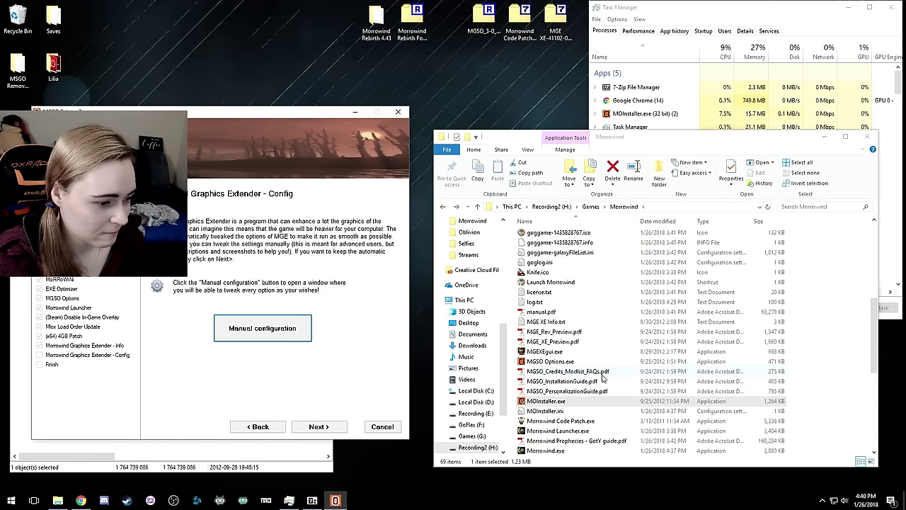
pyautogui.click(322, 429)
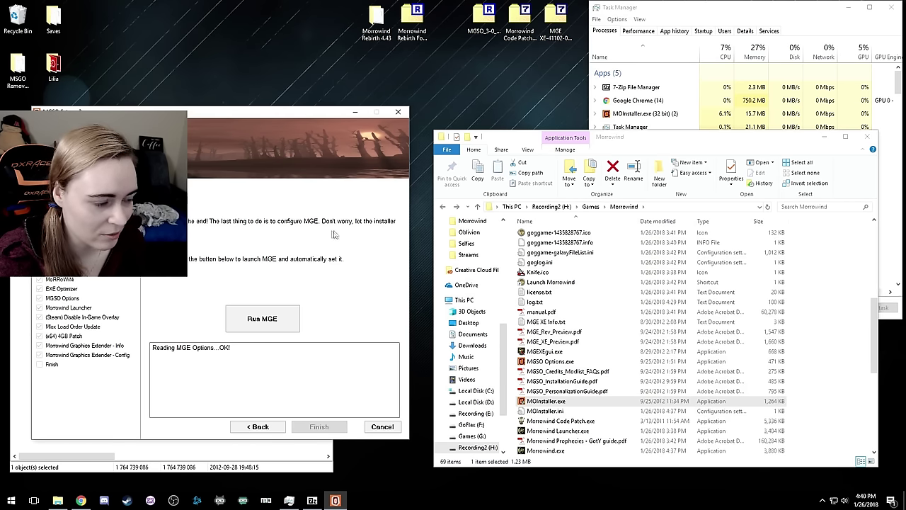
pyautogui.click(282, 327)
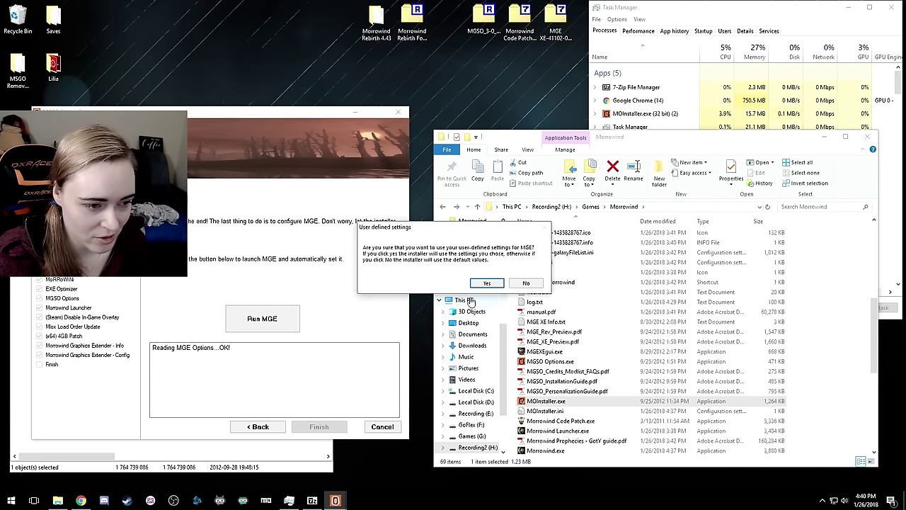
pyautogui.click(487, 284)
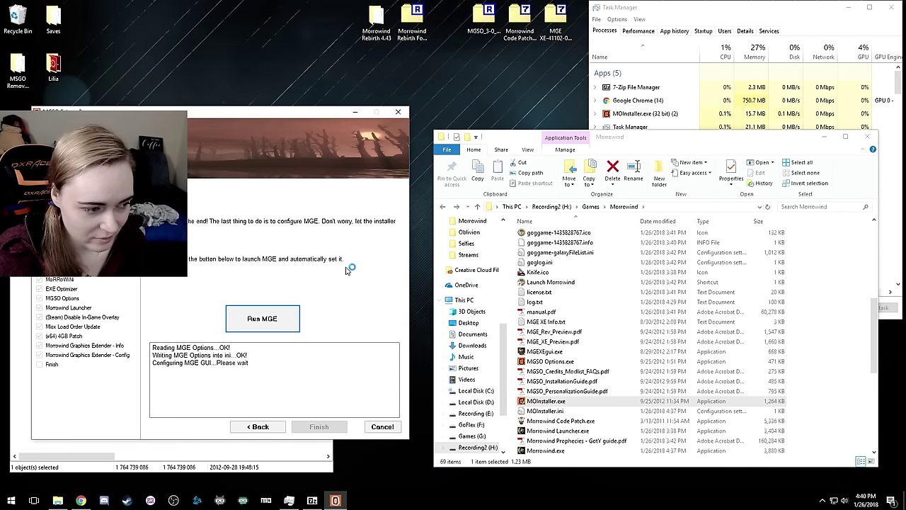
pyautogui.press('Return')
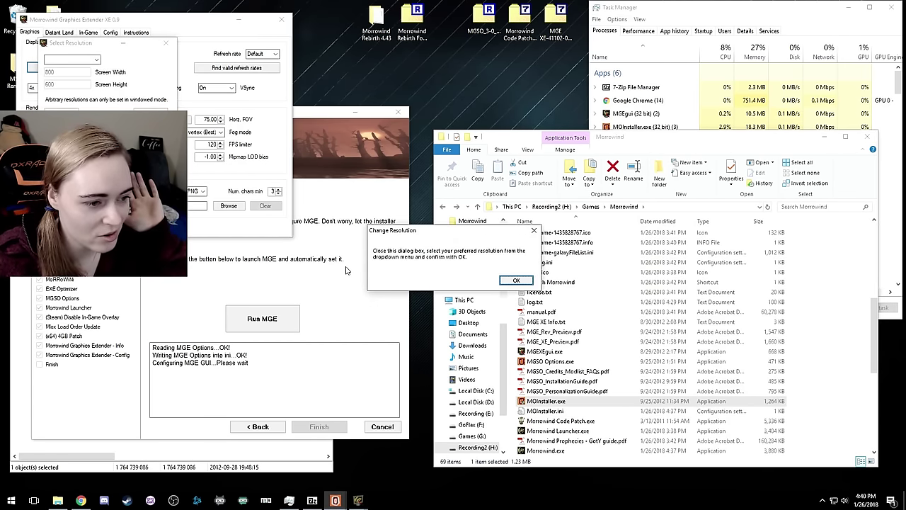
# Dismiss the Change Resolution message and set the MGE XE screen resolution to 1920 x 1080
pyautogui.click(519, 281)
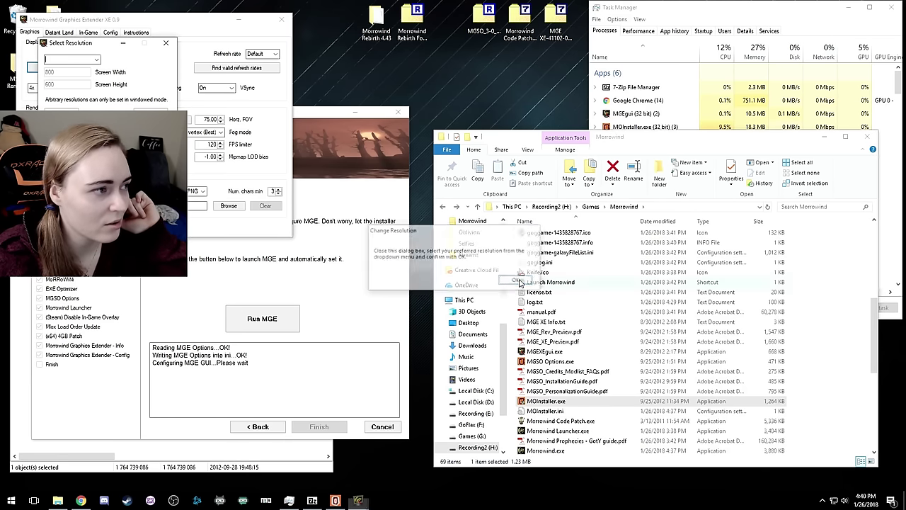
pyautogui.click(92, 60)
pyautogui.press('End')
pyautogui.press('Return')
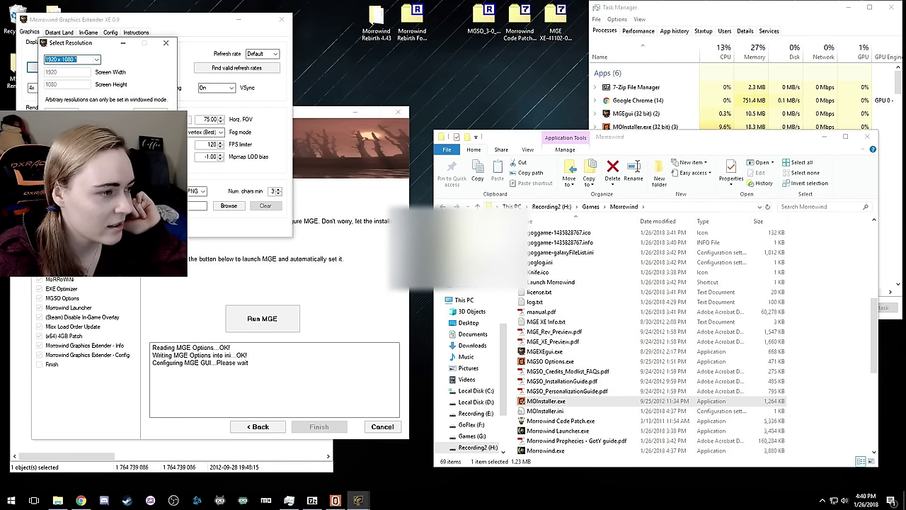
pyautogui.press('Return')
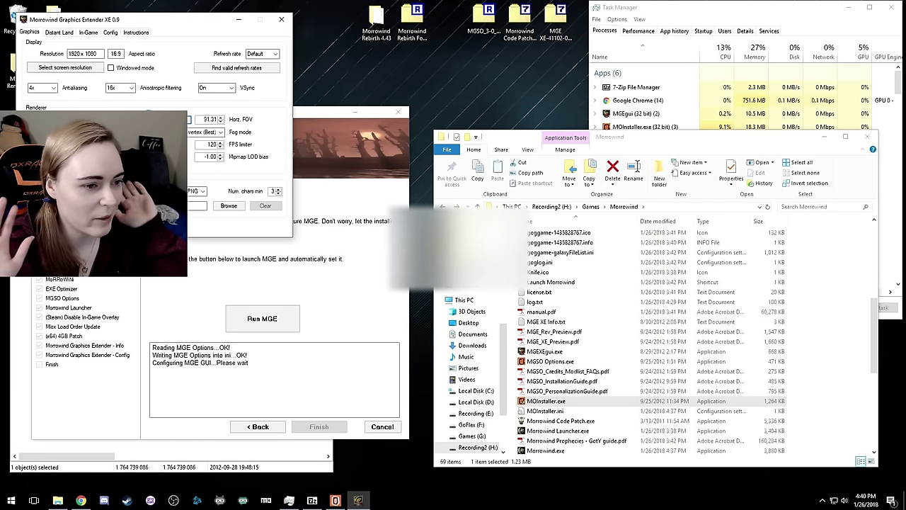
# Choose an output folder for in-game screenshots in the MGE XE graphics settings
pyautogui.click(229, 205)
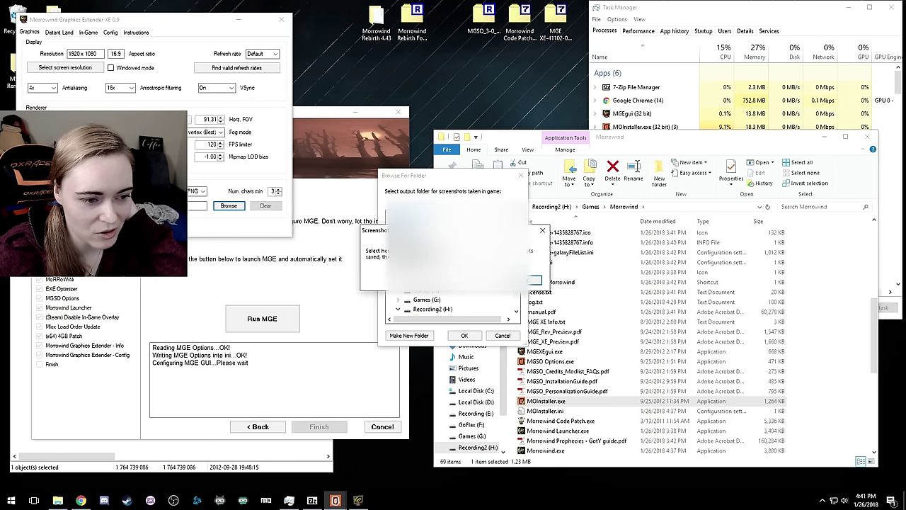
pyautogui.press('Return')
pyautogui.scroll(-5, 453, 258)
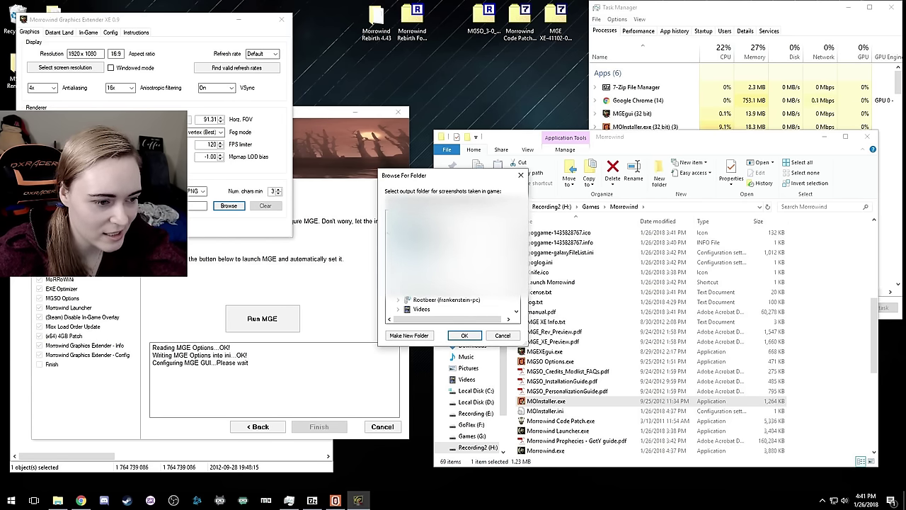
pyautogui.click(464, 335)
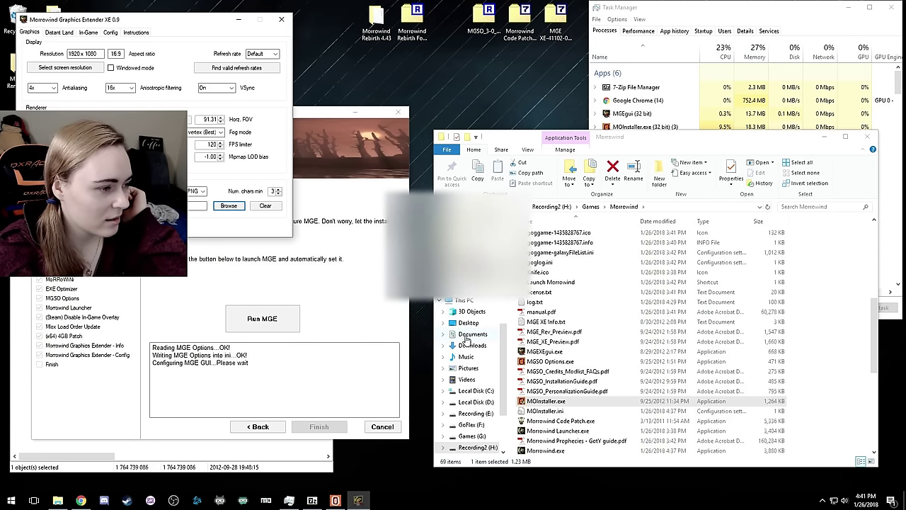
# Start the distant land generator wizard from the MGE XE Distant Land settings
pyautogui.click(59, 32)
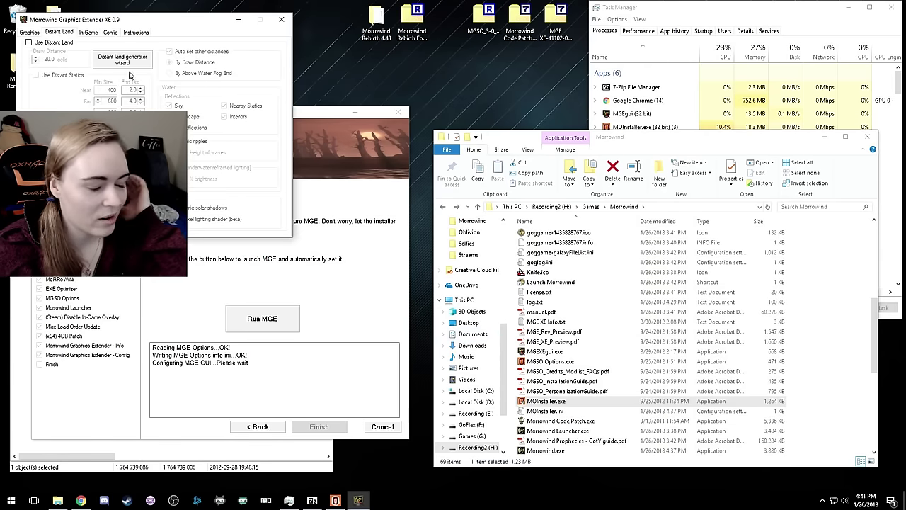
pyautogui.click(62, 60)
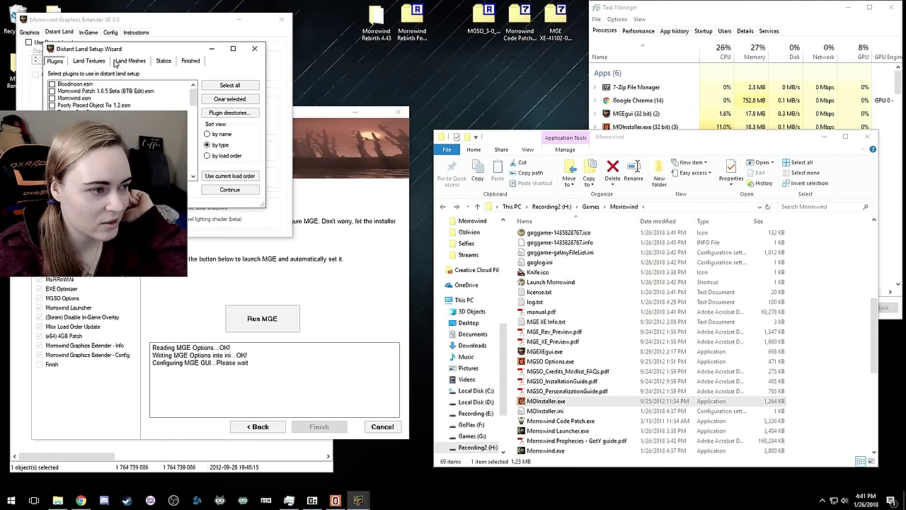
pyautogui.click(115, 62)
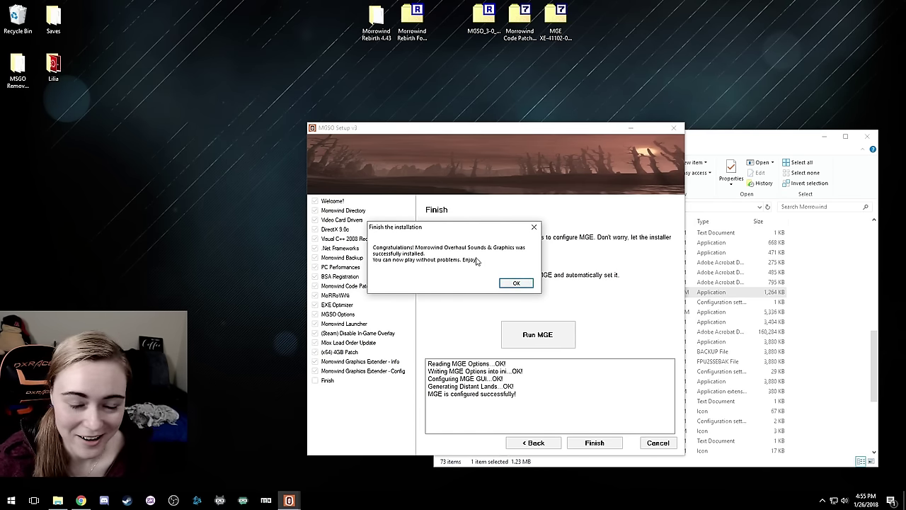
# Dismiss the MGSO installation completion message and open the Data Files folder inside the Morrowind game folder
pyautogui.click(516, 283)
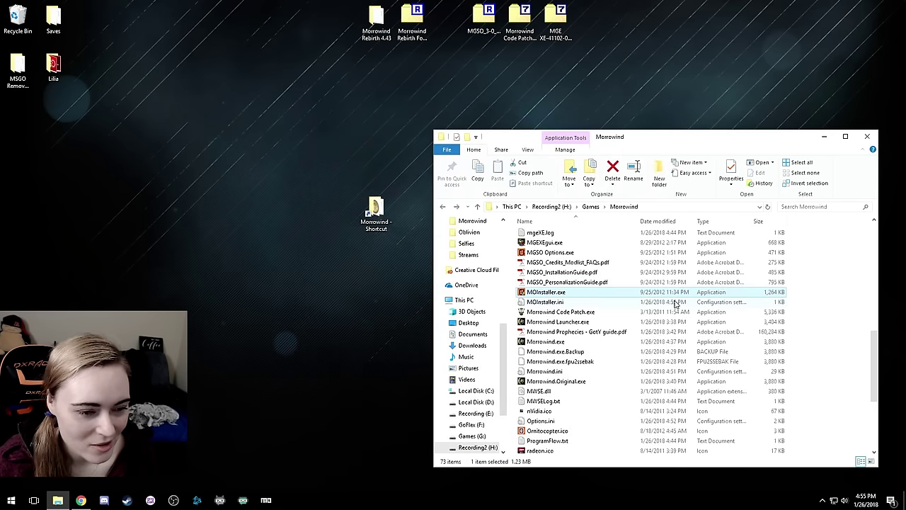
pyautogui.scroll(6, 676, 303)
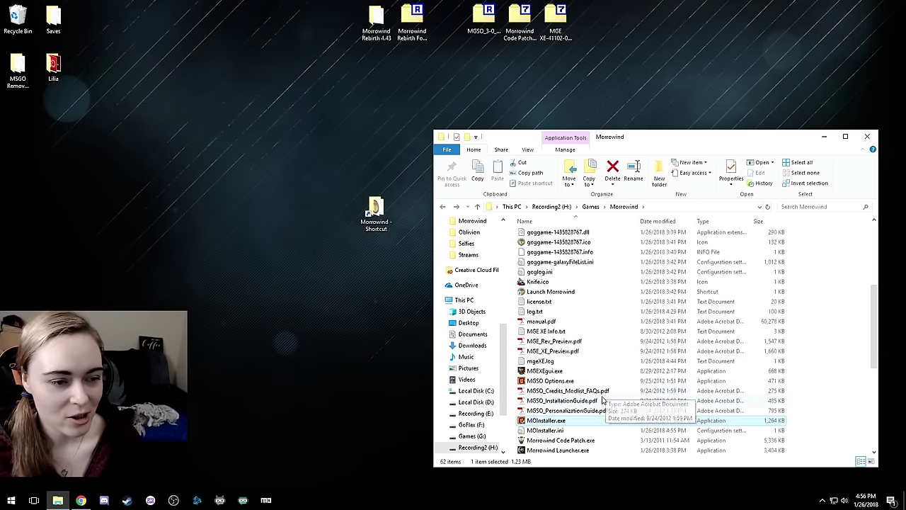
pyautogui.scroll(10, 605, 354)
pyautogui.click(153, 72)
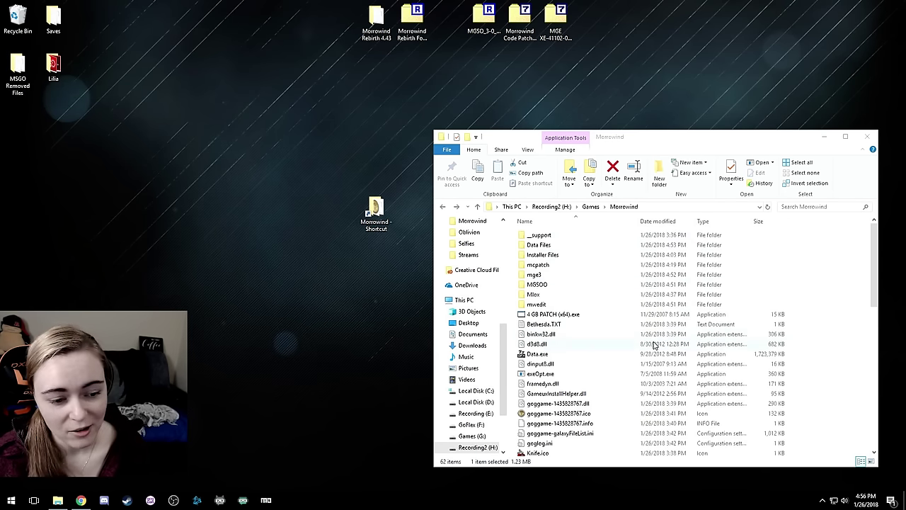
pyautogui.doubleClick(592, 245)
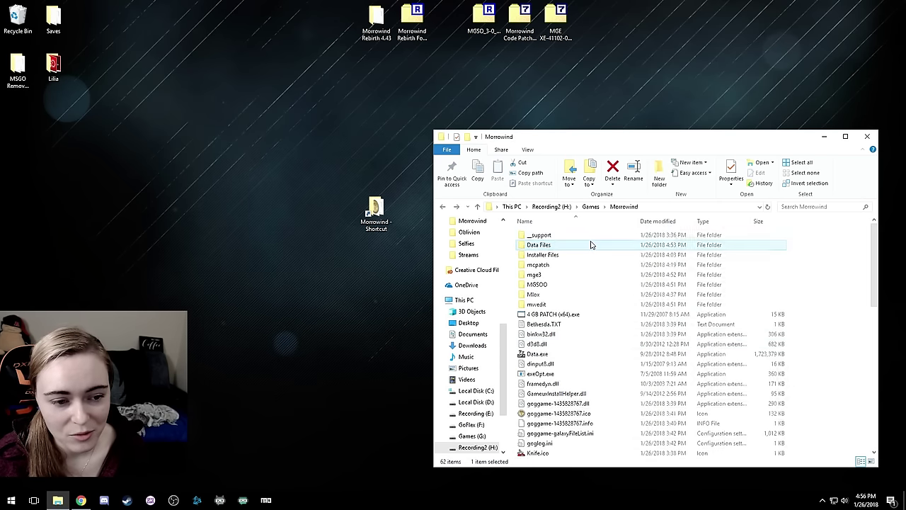
# Open the MSGO Removed Files folder from the desktop and arrange its narrowed window beside the Data Files window
pyautogui.scroll(-3, 734, 348)
pyautogui.scroll(-3, 735, 349)
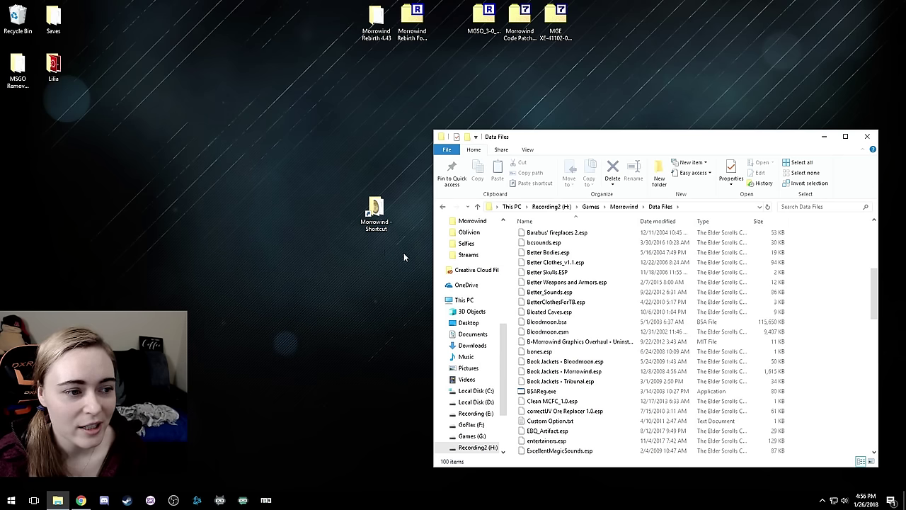
pyautogui.scroll(6, 616, 285)
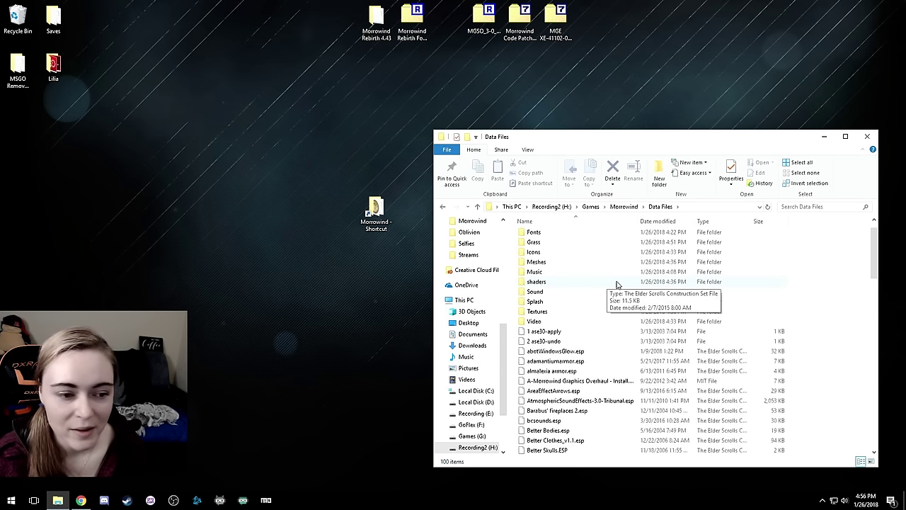
pyautogui.scroll(1, 652, 336)
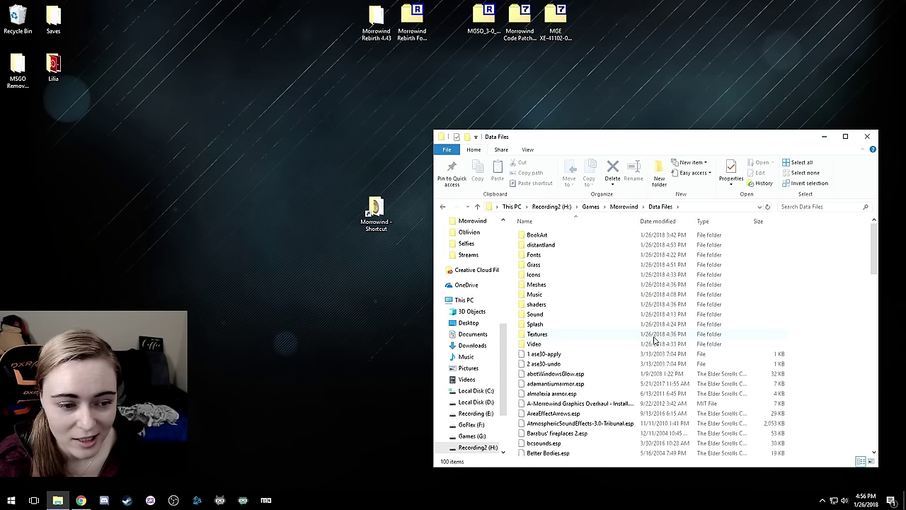
pyautogui.scroll(-1, 678, 341)
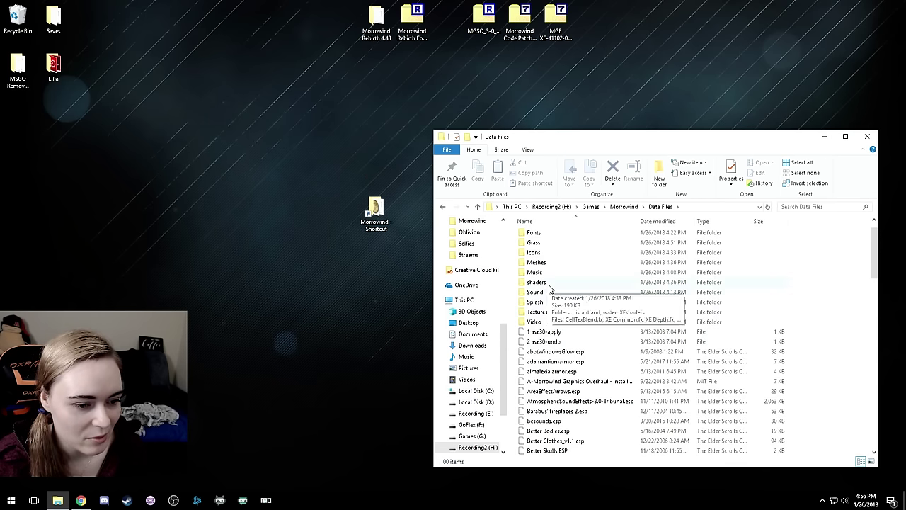
pyautogui.scroll(-2, 651, 304)
pyautogui.scroll(-2, 651, 305)
pyautogui.doubleClick(18, 70)
pyautogui.moveTo(674, 153); pyautogui.dragTo(234, 115)
pyautogui.moveTo(461, 241); pyautogui.dragTo(284, 232)
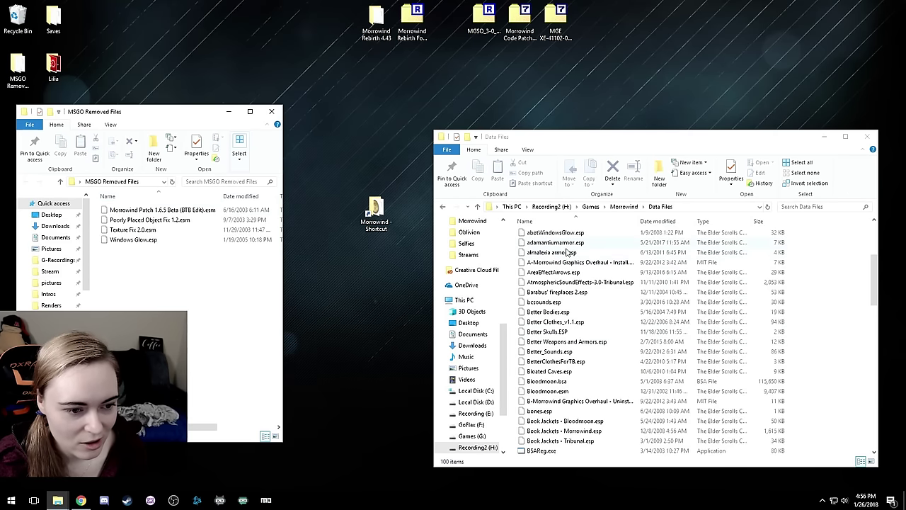
# Delete Morrowind Patch 1.6.5 Beta (BTB Edit).esm from Data Files, along with the stray copy made on the desktop
pyautogui.scroll(2, 673, 296)
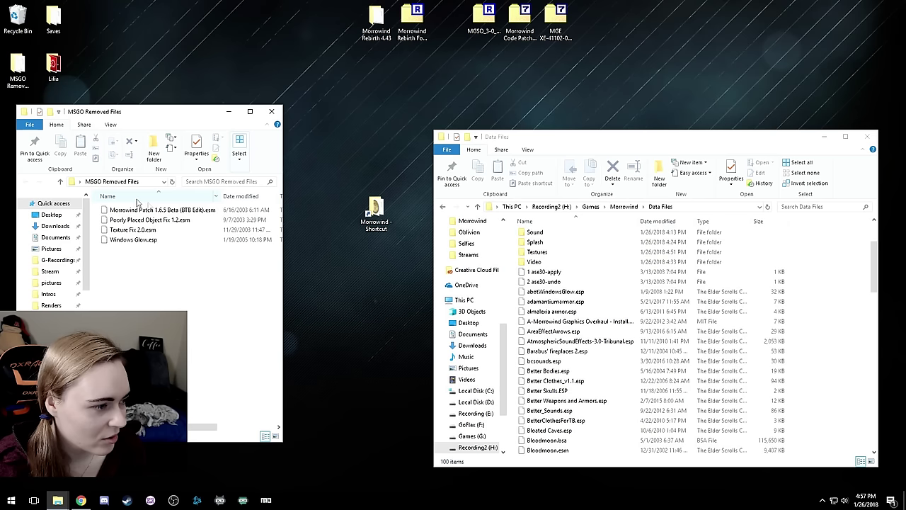
pyautogui.scroll(-2, 724, 363)
pyautogui.scroll(-20, 723, 362)
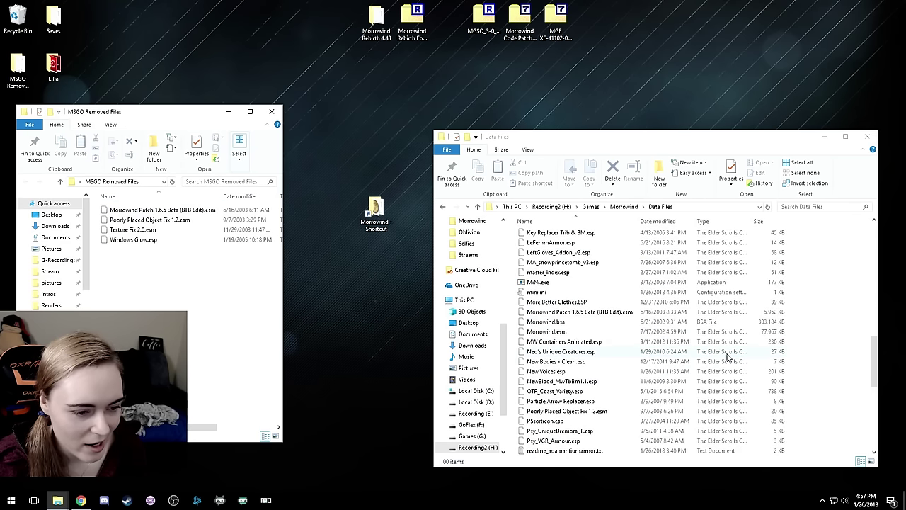
pyautogui.scroll(7, 728, 357)
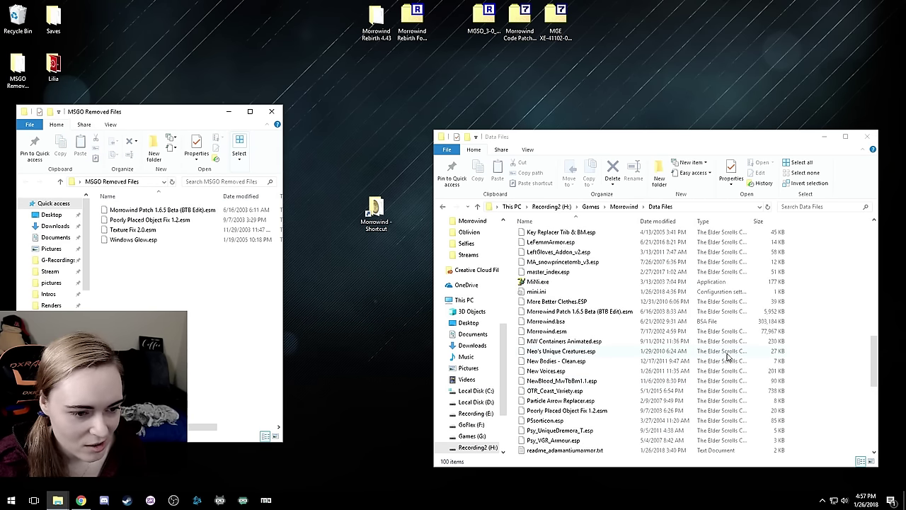
pyautogui.click(582, 312)
pyautogui.moveTo(582, 316); pyautogui.dragTo(357, 287)
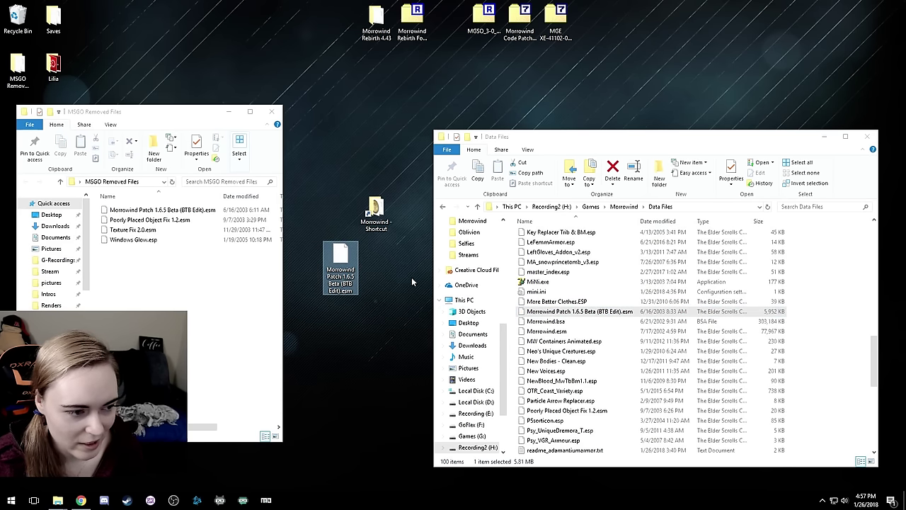
pyautogui.press('Delete')
pyautogui.click(632, 318)
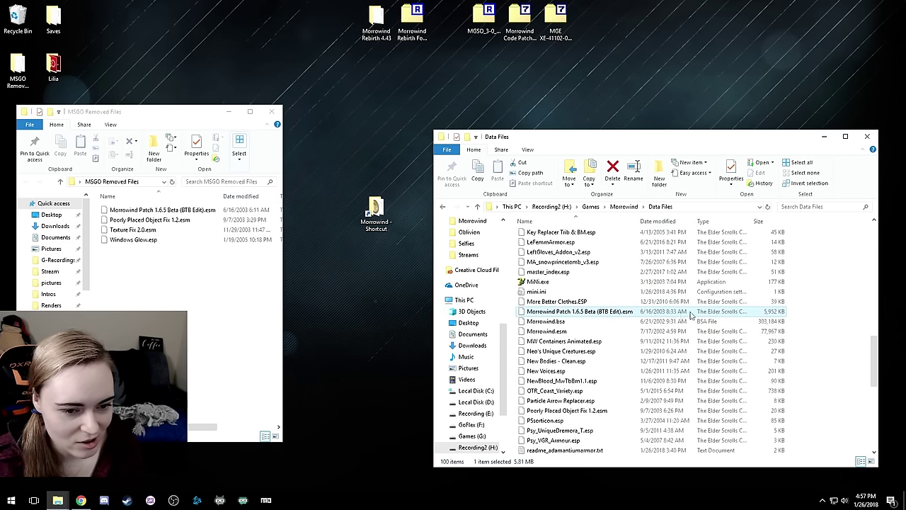
pyautogui.press('Delete')
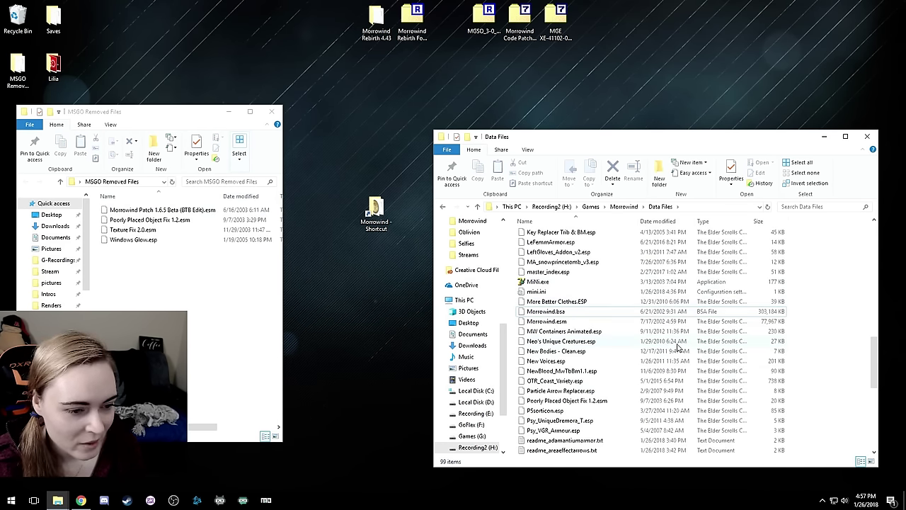
# Delete Poorly Placed Object Fix 1.2.esm, Texture Fix 2.0.esm and Windows Glow.esp from Data Files, and close the MSGO Removed Files window
pyautogui.scroll(-1, 677, 347)
pyautogui.click(625, 373)
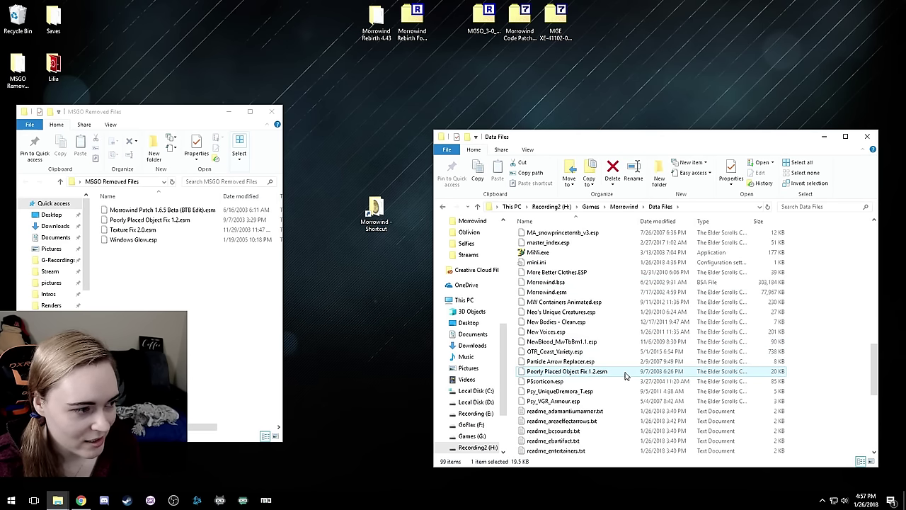
pyautogui.press('Delete')
pyautogui.scroll(-5, 623, 374)
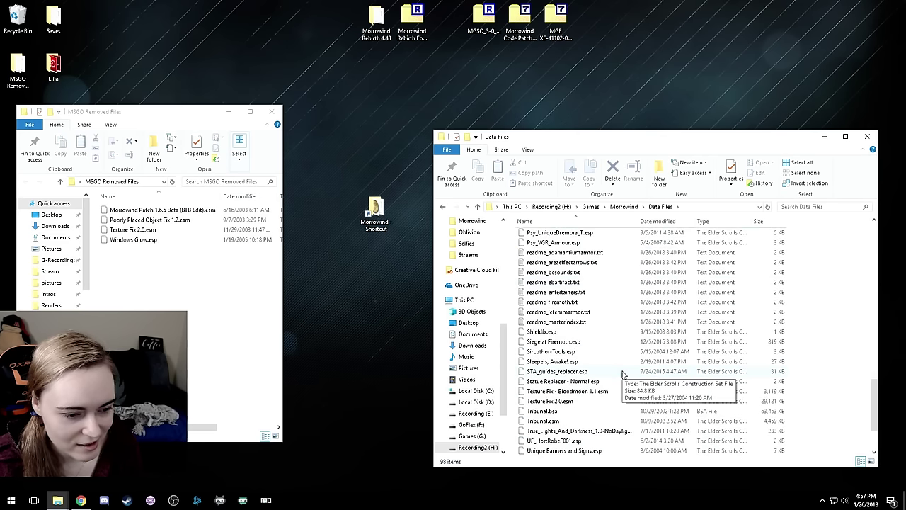
pyautogui.click(573, 401)
pyautogui.press('Delete')
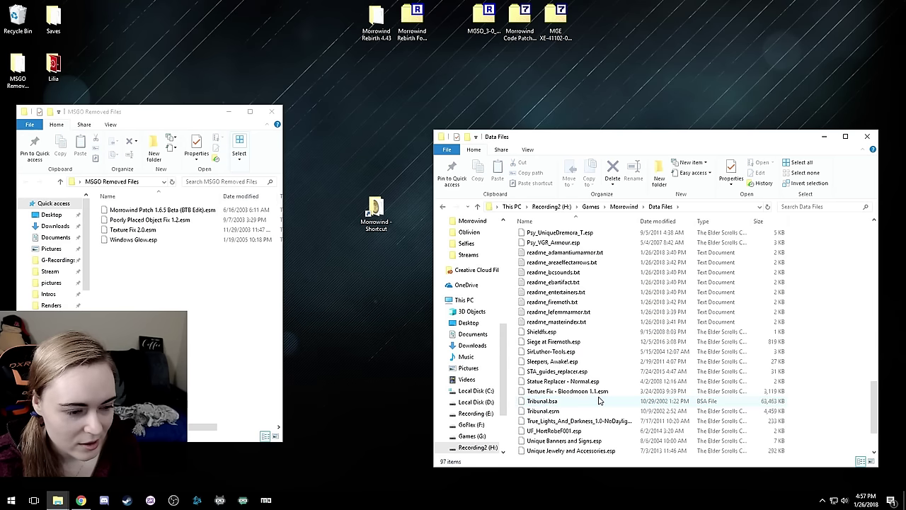
pyautogui.scroll(-2, 598, 401)
pyautogui.click(574, 450)
pyautogui.press('Delete')
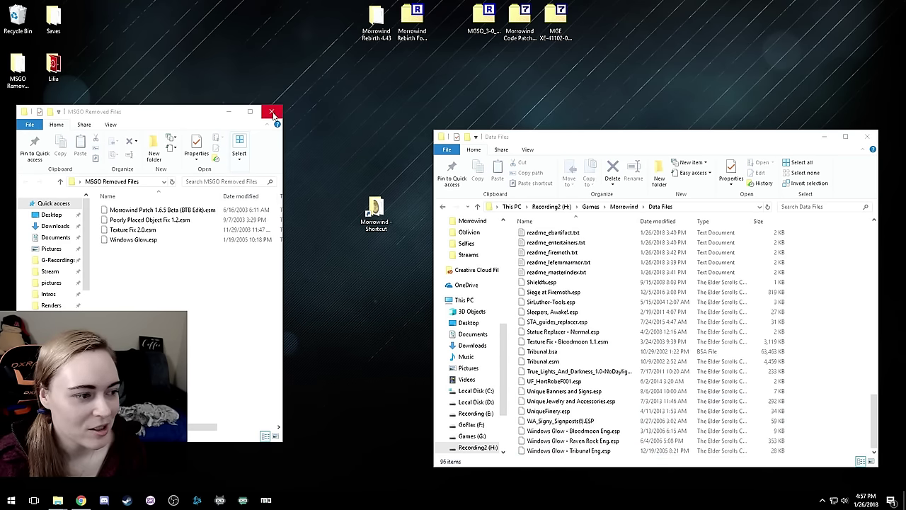
pyautogui.click(272, 114)
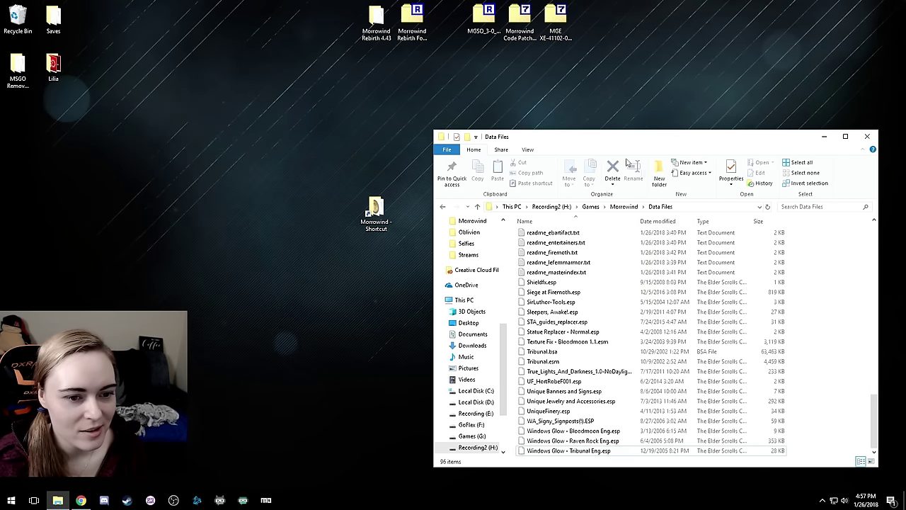
# Open the Morrowind Rebirth Four Dot Four One archive from the desktop and enter its Morrowind Rebirth v 4.42 folder
pyautogui.scroll(20, 690, 269)
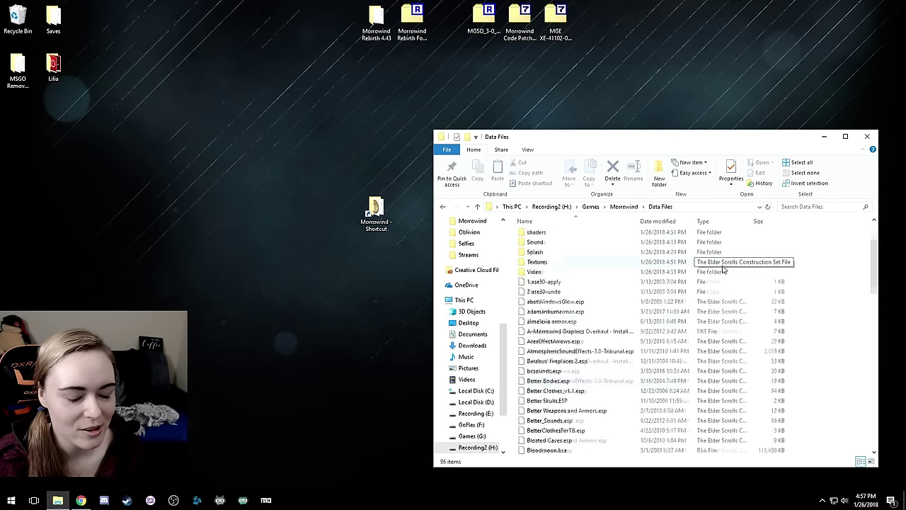
pyautogui.scroll(3, 722, 269)
pyautogui.click(418, 10)
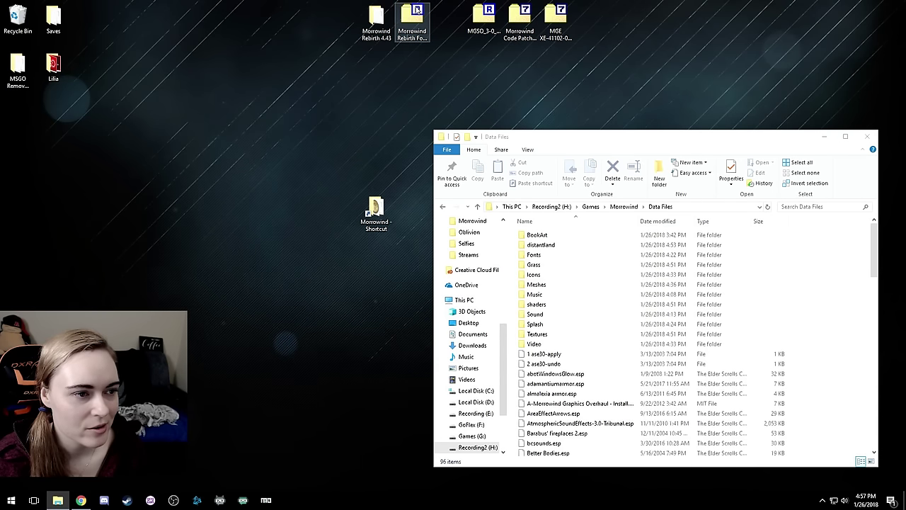
pyautogui.click(418, 10)
pyautogui.doubleClick(414, 20)
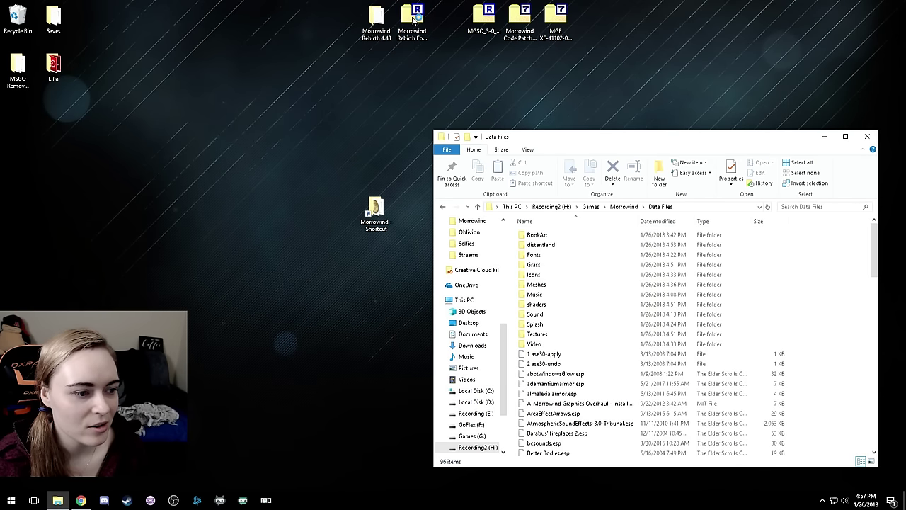
pyautogui.click(35, 228)
pyautogui.doubleClick(35, 228)
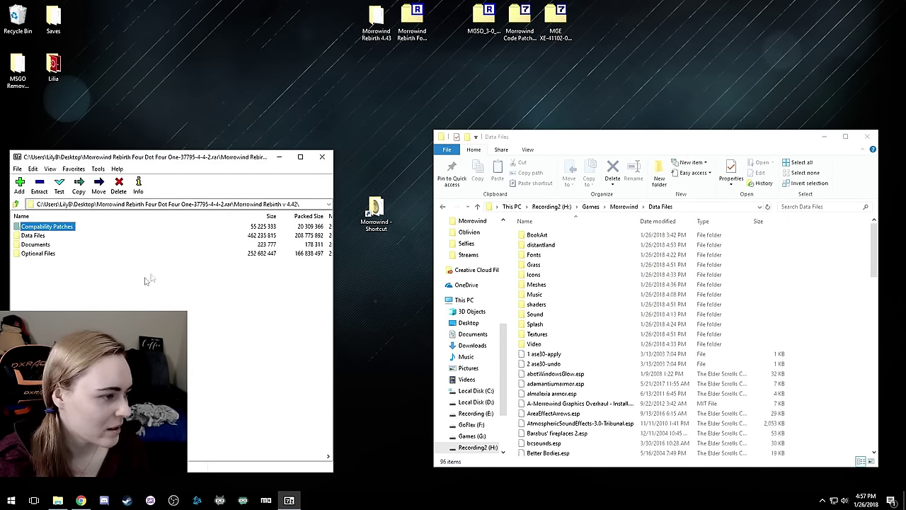
# Copy all four Morrowind Rebirth v 4.42 folders from the archive into the Morrowind game folder and resolve the file-name conflicts
pyautogui.keyDown('shift'); pyautogui.click(26, 254); pyautogui.keyUp('shift')
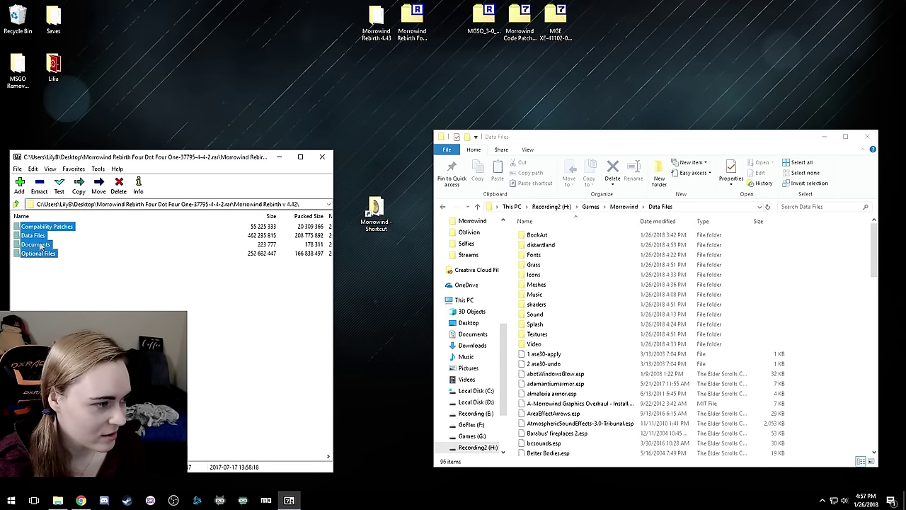
pyautogui.moveTo(31, 235); pyautogui.dragTo(145, 221)
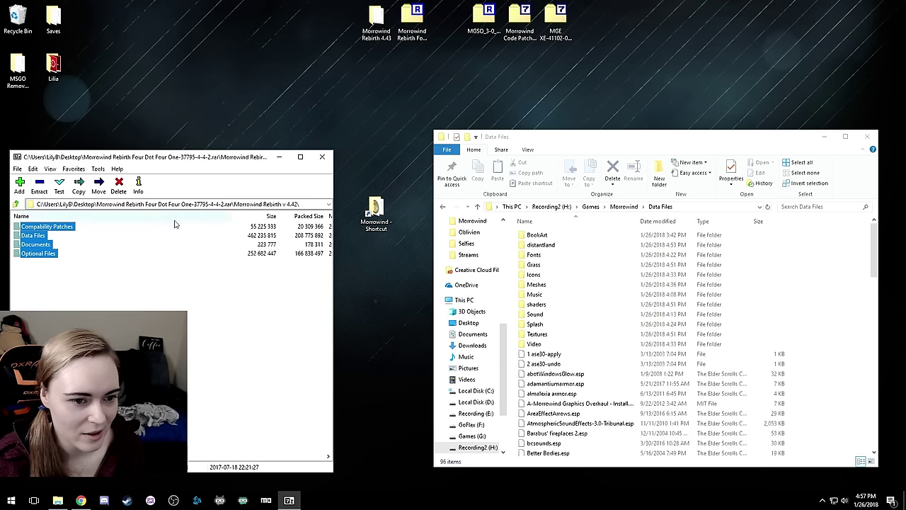
pyautogui.click(625, 208)
pyautogui.moveTo(30, 237); pyautogui.dragTo(826, 306)
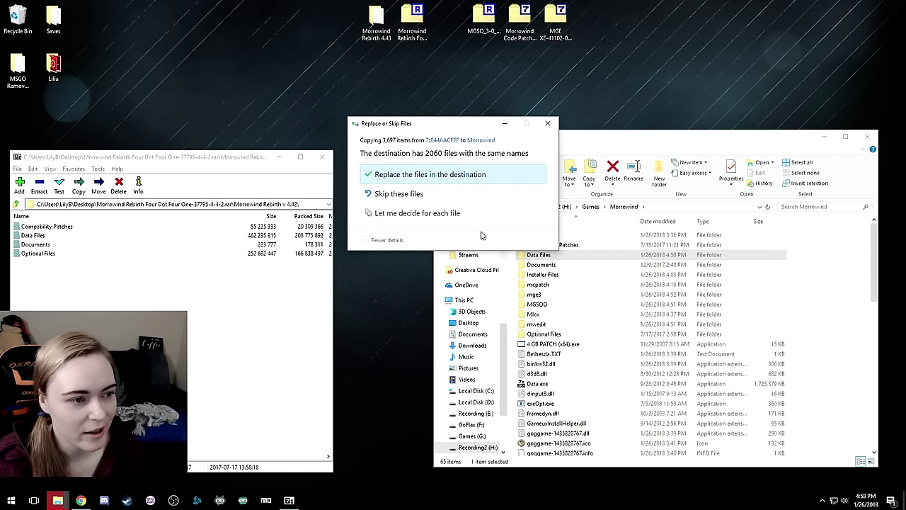
pyautogui.click(397, 204)
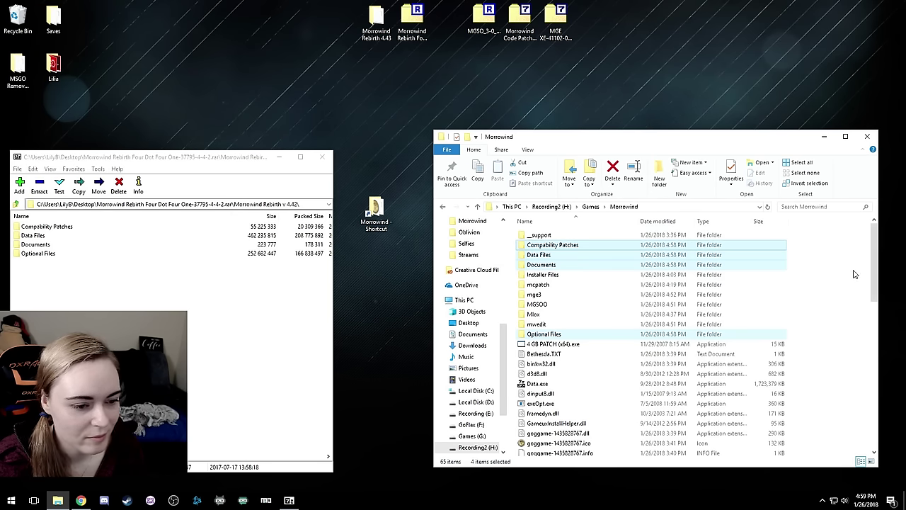
# Check the contents of the Optional Files folder in the Morrowind game folder, return to the game folder, and close the archive window
pyautogui.click(831, 271)
pyautogui.doubleClick(582, 336)
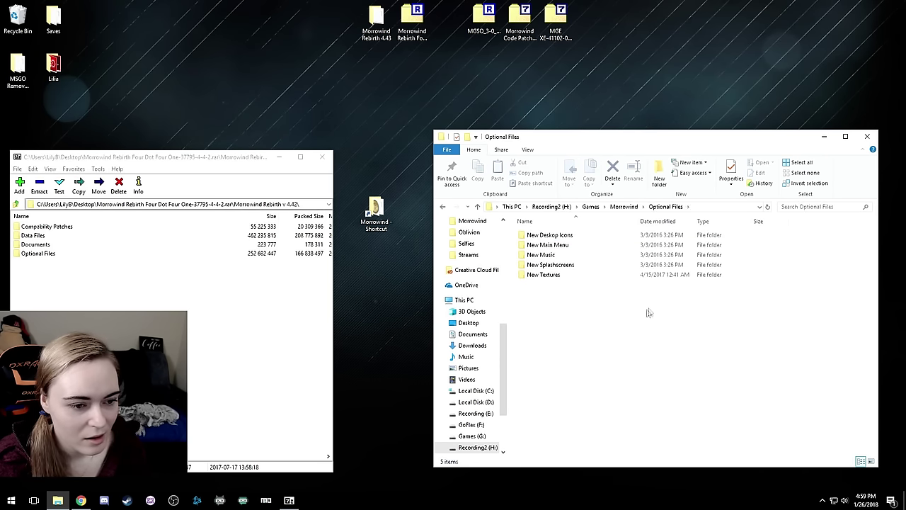
pyautogui.hotkey('alt', 'Left')
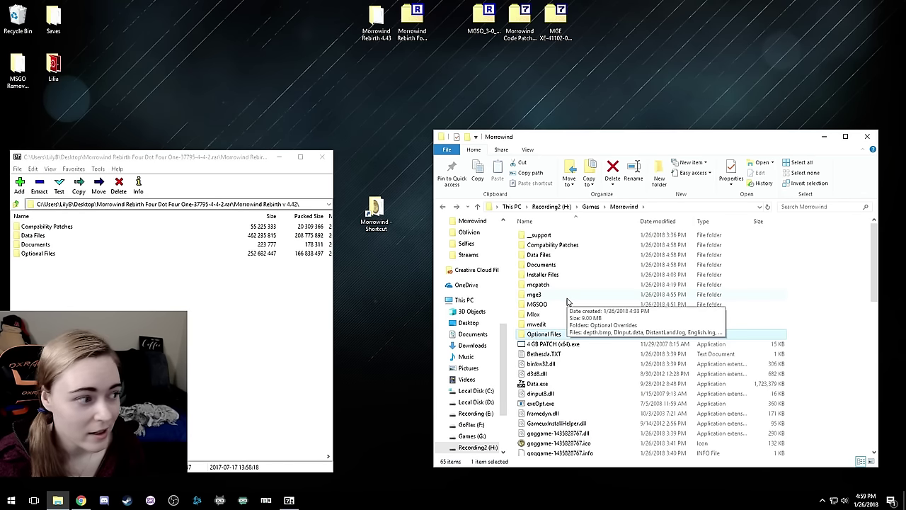
pyautogui.click(328, 159)
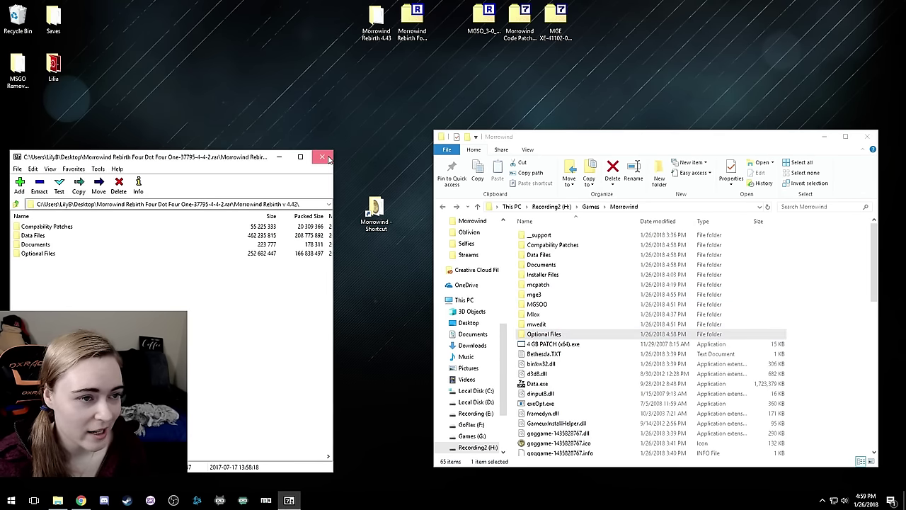
# Reopen the Morrowind Rebirth Four Dot Four One archive from the desktop to view its folders and close it again
pyautogui.click(409, 21)
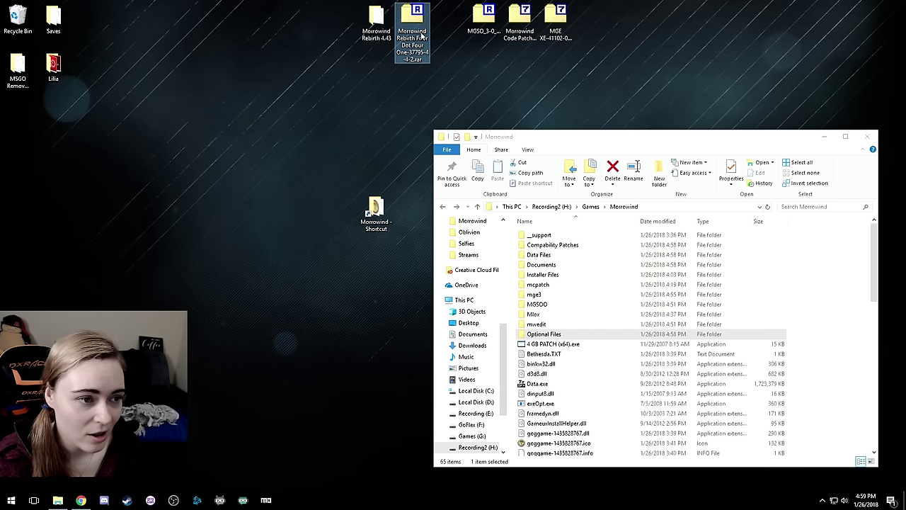
pyautogui.doubleClick(422, 36)
pyautogui.doubleClick(48, 228)
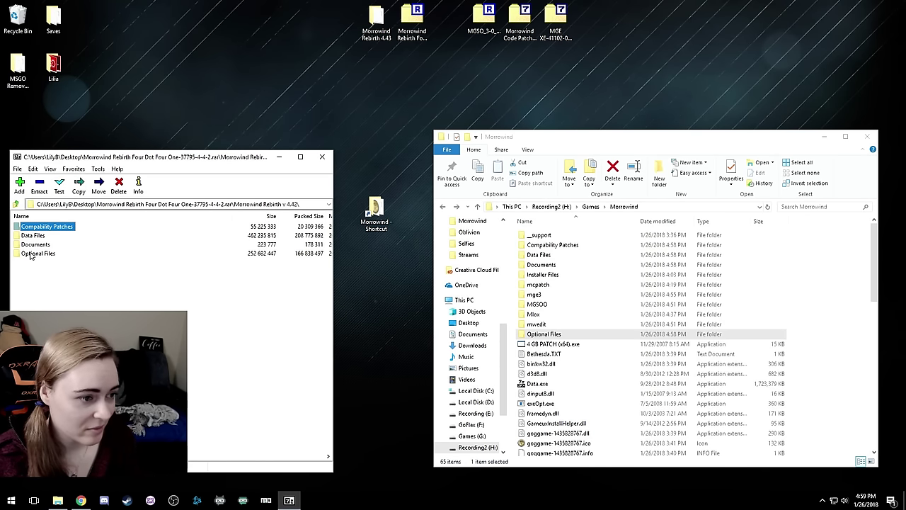
pyautogui.click(322, 157)
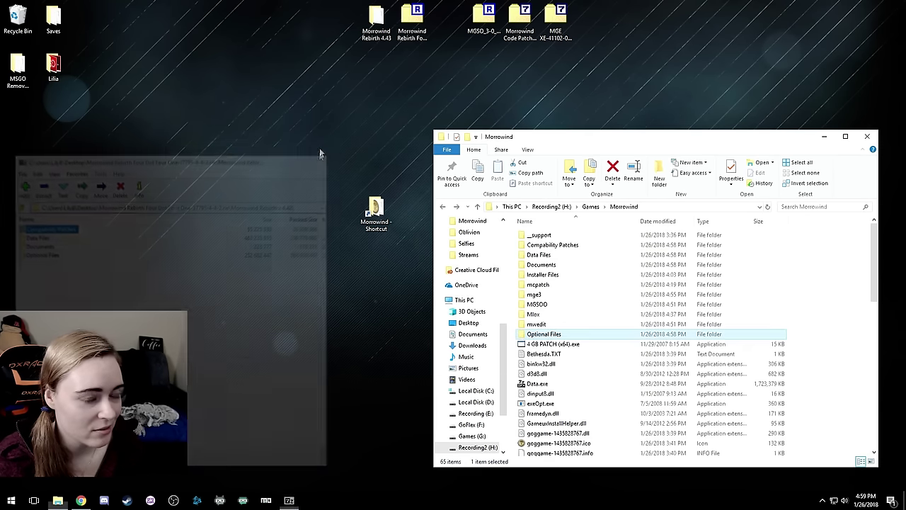
pyautogui.click(417, 36)
pyautogui.click(413, 28)
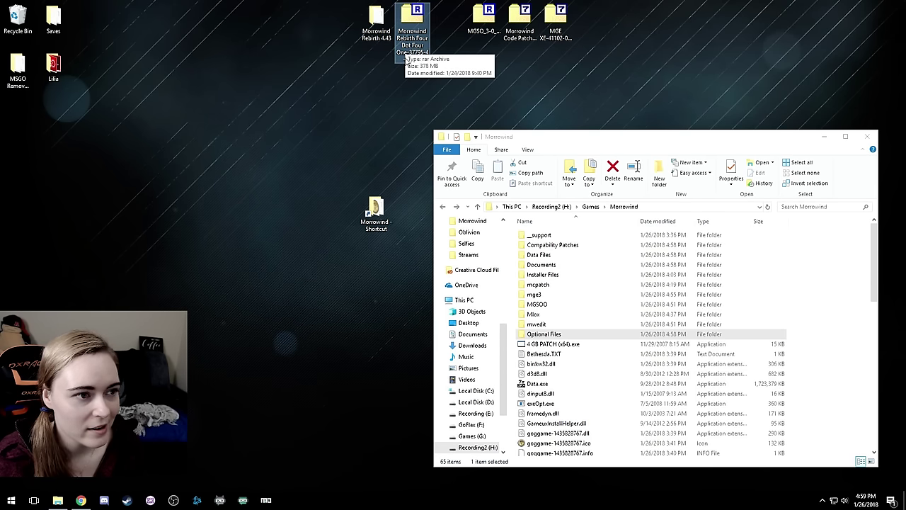
# Open the desktop's Morrowind Rebirth 4.43 folder and the game's Data Files folder, and widen the Name column to read the Rebirth plugin names
pyautogui.doubleClick(376, 20)
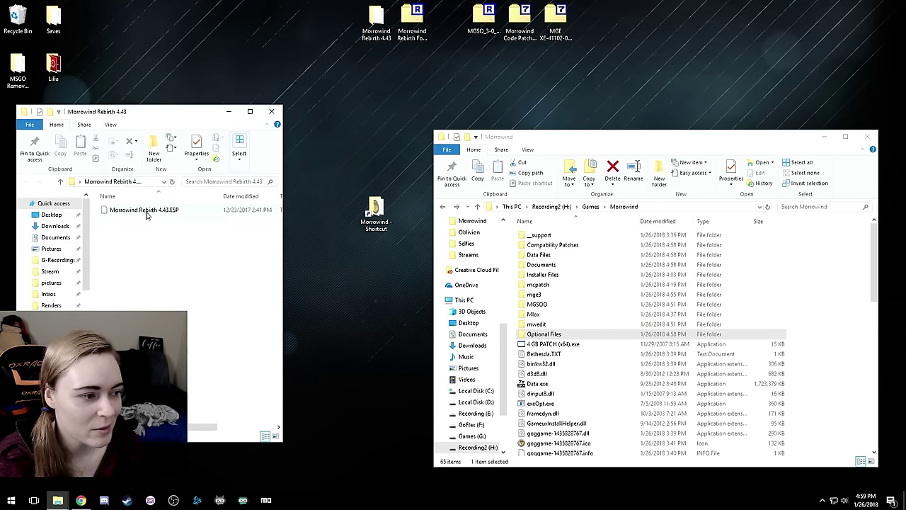
pyautogui.doubleClick(549, 254)
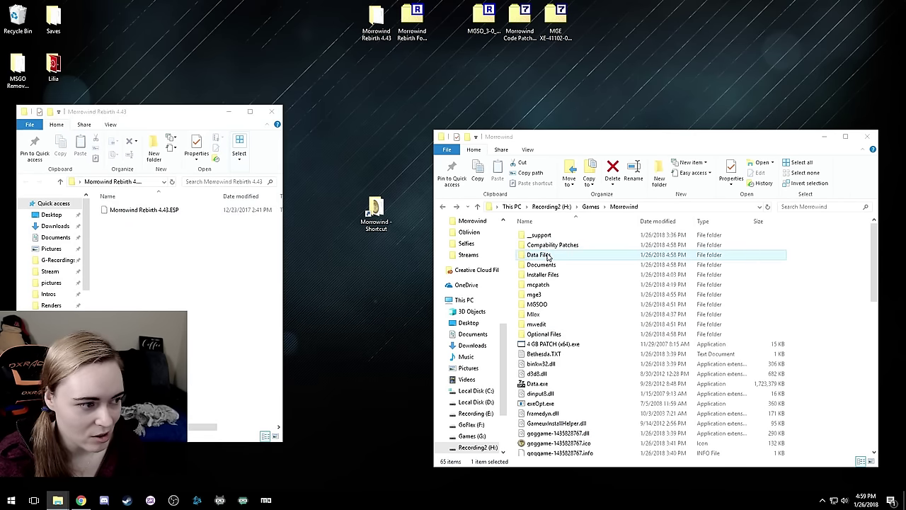
pyautogui.scroll(-14, 713, 310)
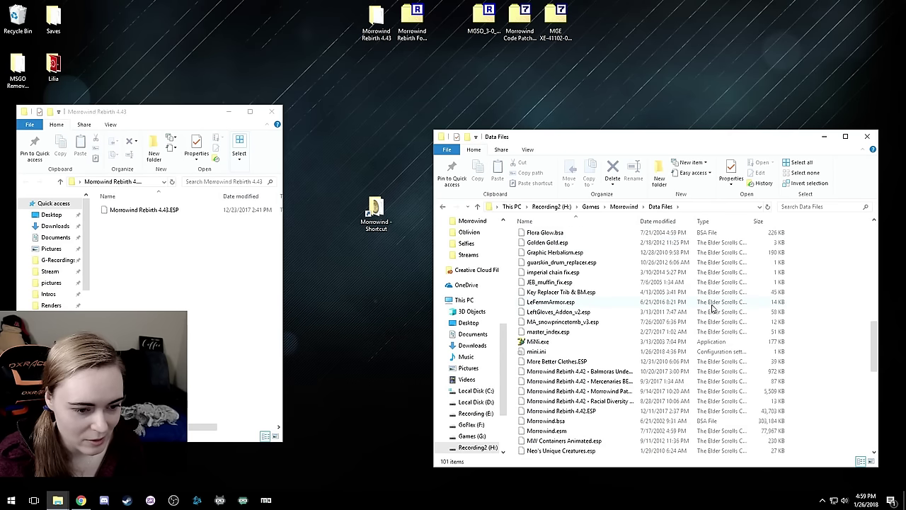
pyautogui.moveTo(637, 220); pyautogui.dragTo(704, 215)
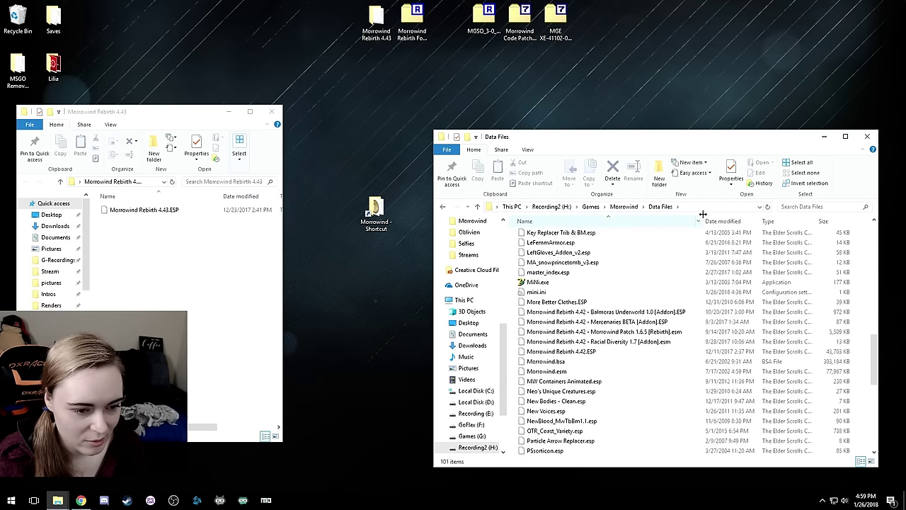
# Delete Morrowind Rebirth 4.42.ESP from Data Files, copy in Morrowind Rebirth 4.43.ESP as its replacement, and close both folder windows
pyautogui.click(607, 353)
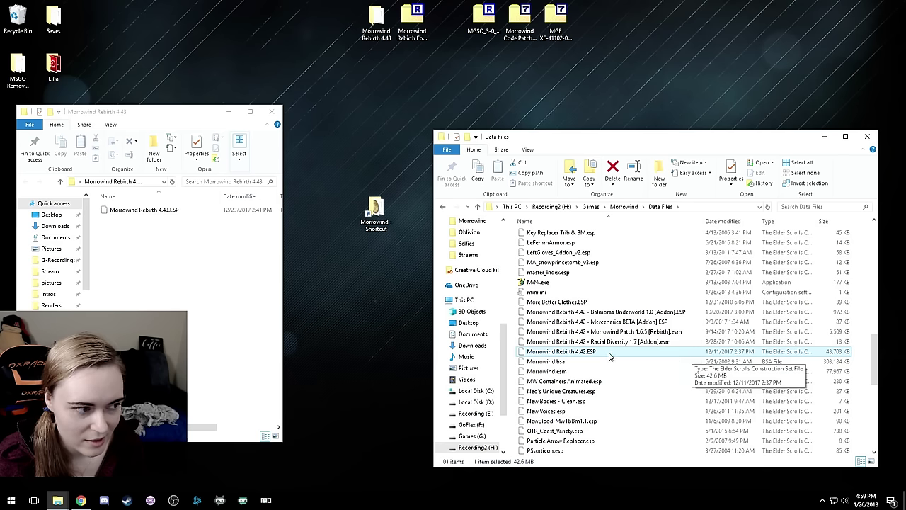
pyautogui.rightClick(592, 354)
pyautogui.click(617, 320)
pyautogui.moveTo(163, 214); pyautogui.dragTo(841, 361)
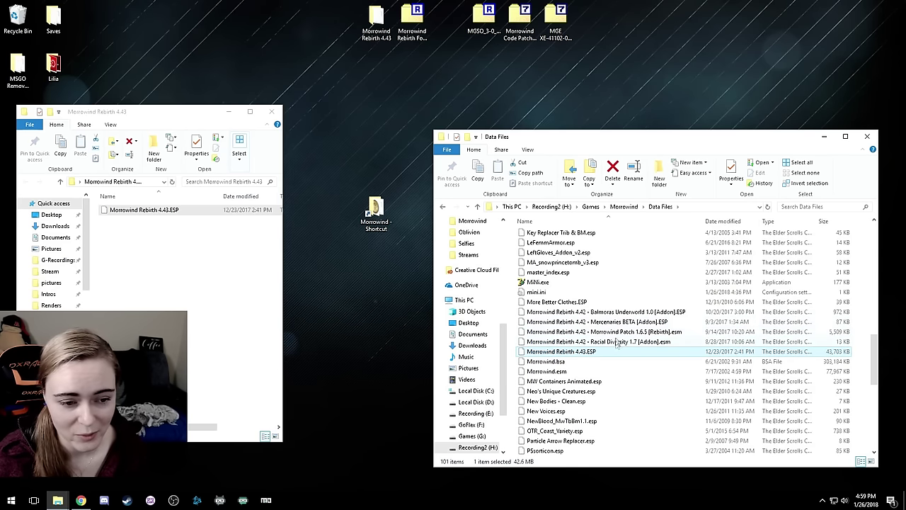
pyautogui.click(271, 113)
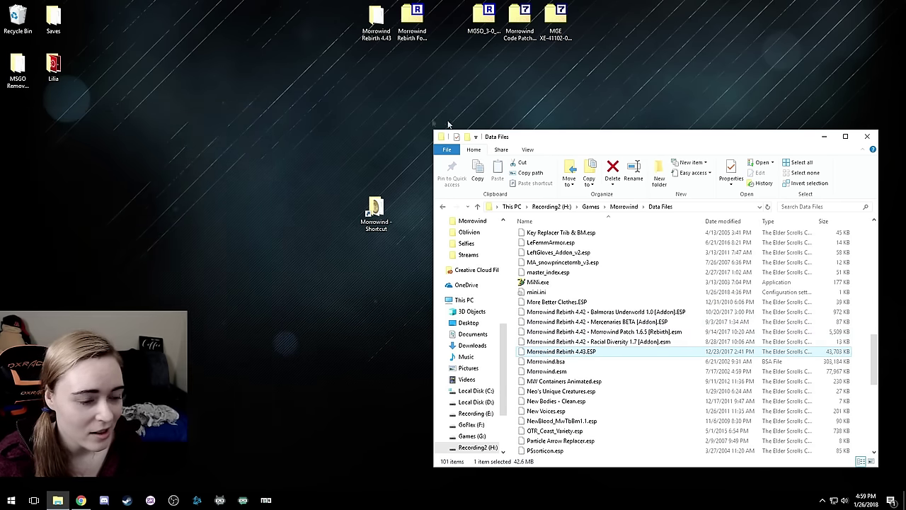
pyautogui.click(875, 142)
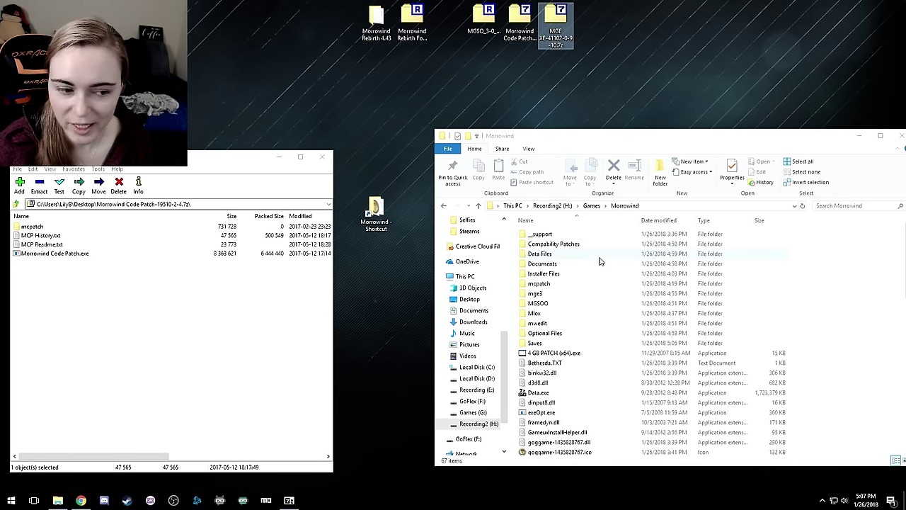
# Copy everything in the Morrowind Code Patch archive into the Morrowind game folder, replacing the files with the same names
pyautogui.scroll(-3, 645, 350)
pyautogui.scroll(3, 627, 353)
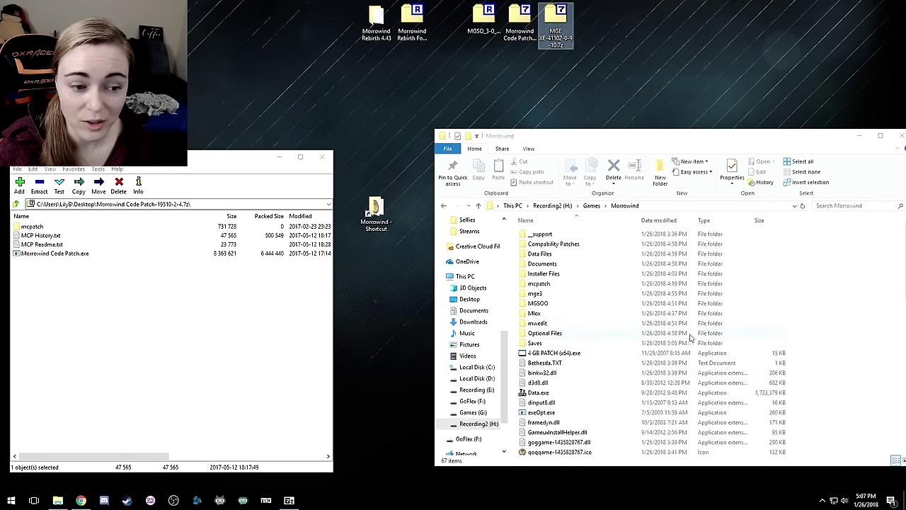
pyautogui.click(30, 228)
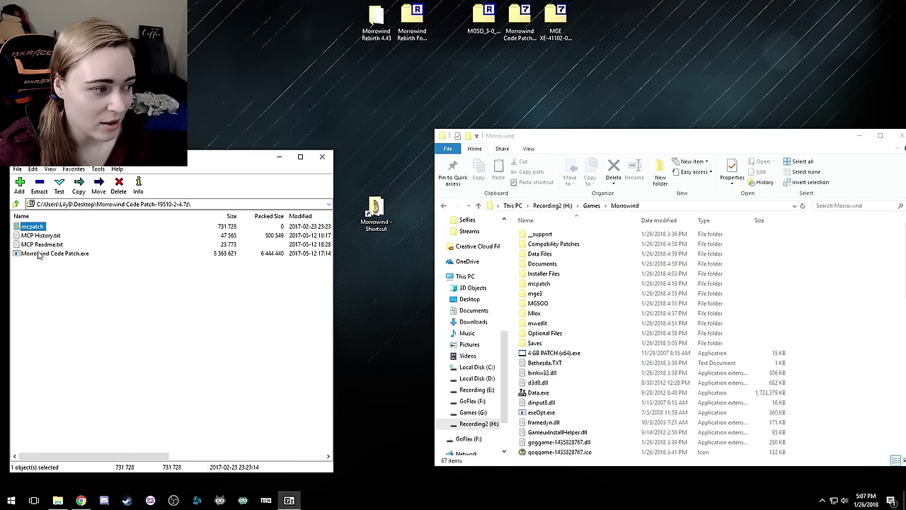
pyautogui.keyDown('shift'); pyautogui.click(39, 254); pyautogui.keyUp('shift')
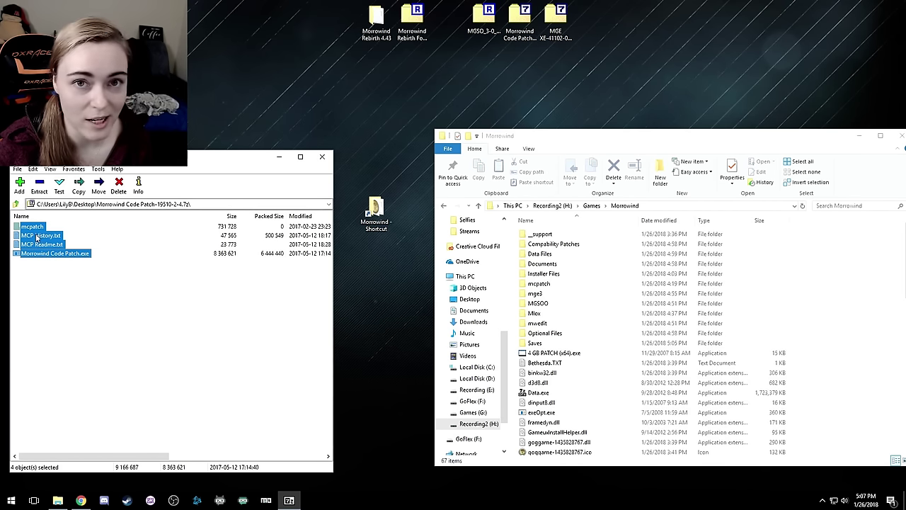
pyautogui.moveTo(39, 242); pyautogui.dragTo(851, 315)
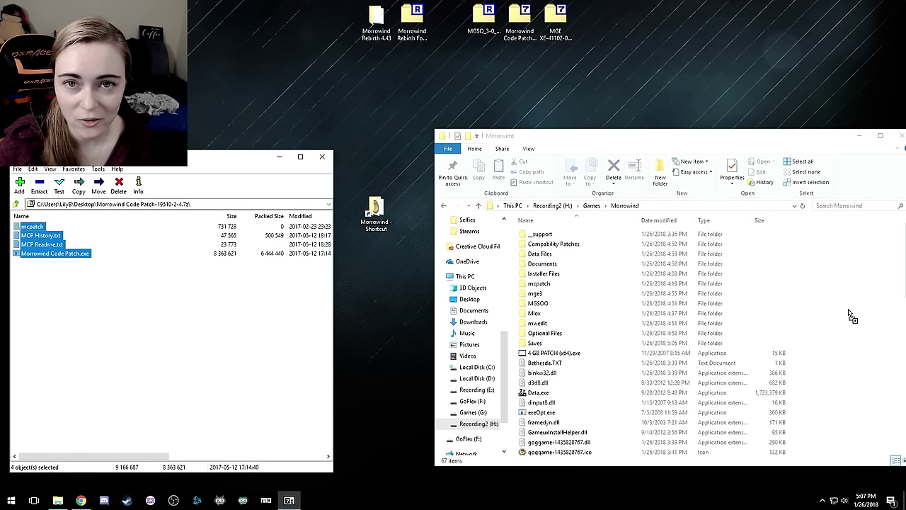
pyautogui.moveTo(850, 312); pyautogui.dragTo(853, 314)
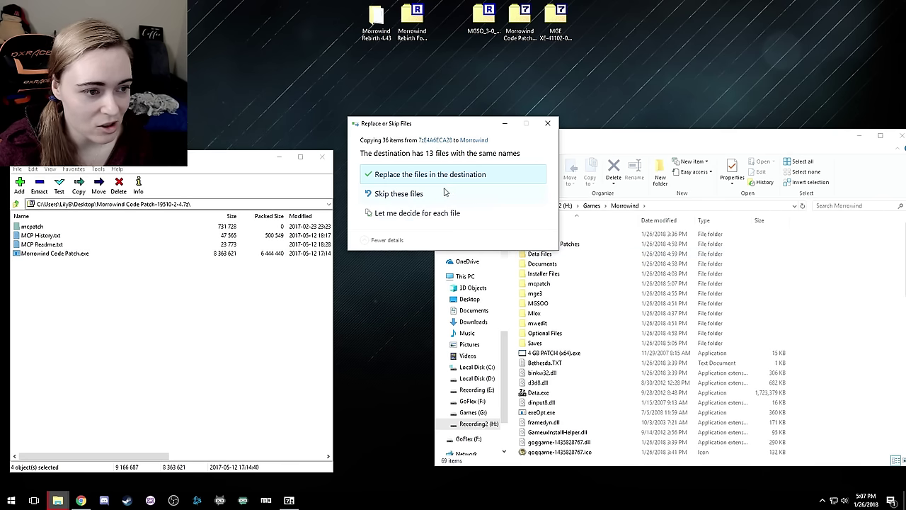
pyautogui.click(407, 175)
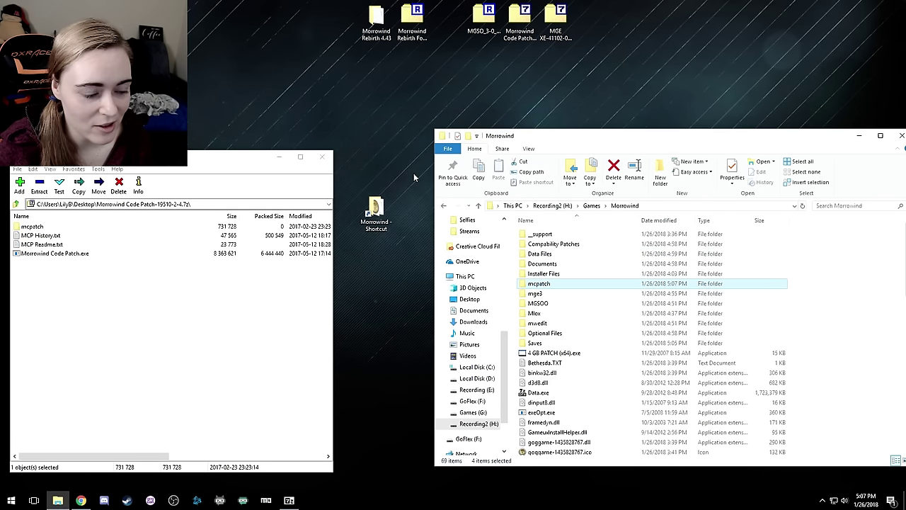
# Run Morrowind Code Patch.exe from the game folder, apply the chosen patches, and close the patcher
pyautogui.scroll(-8, 671, 316)
pyautogui.scroll(-1, 687, 350)
pyautogui.click(572, 422)
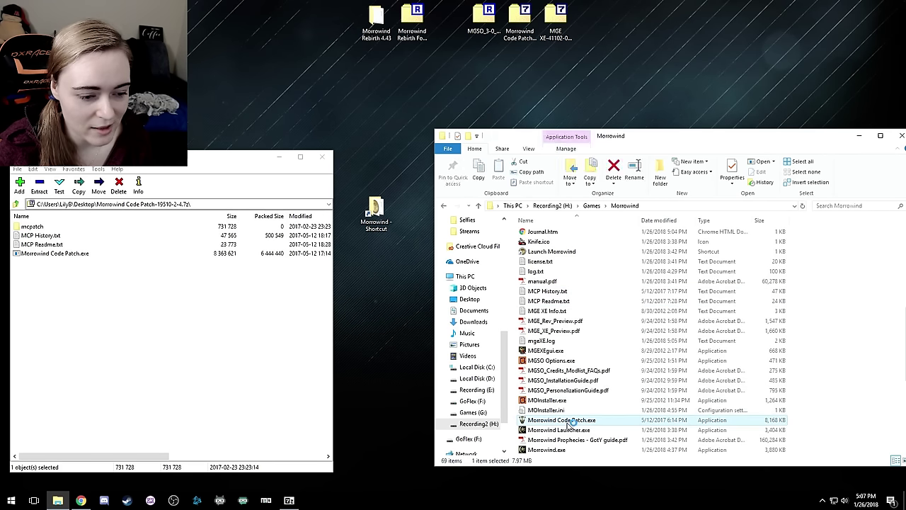
pyautogui.doubleClick(572, 421)
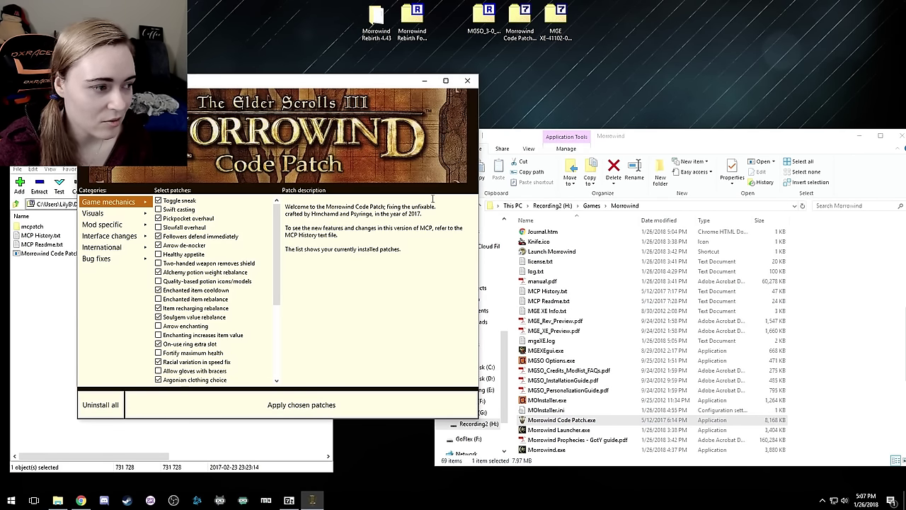
pyautogui.click(193, 227)
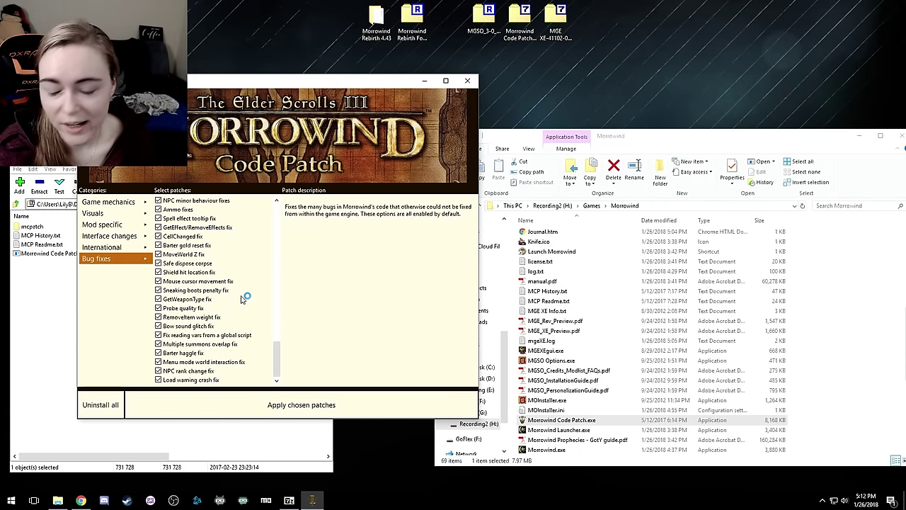
pyautogui.click(310, 405)
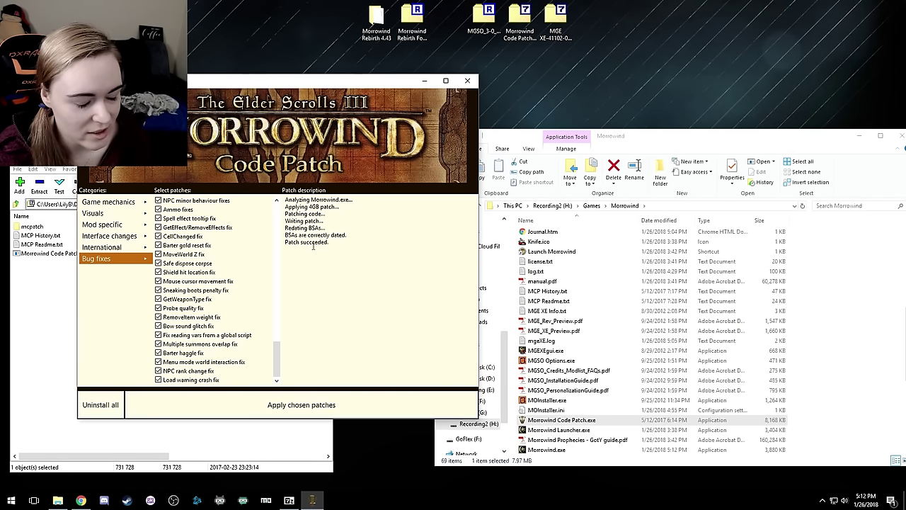
pyautogui.click(468, 80)
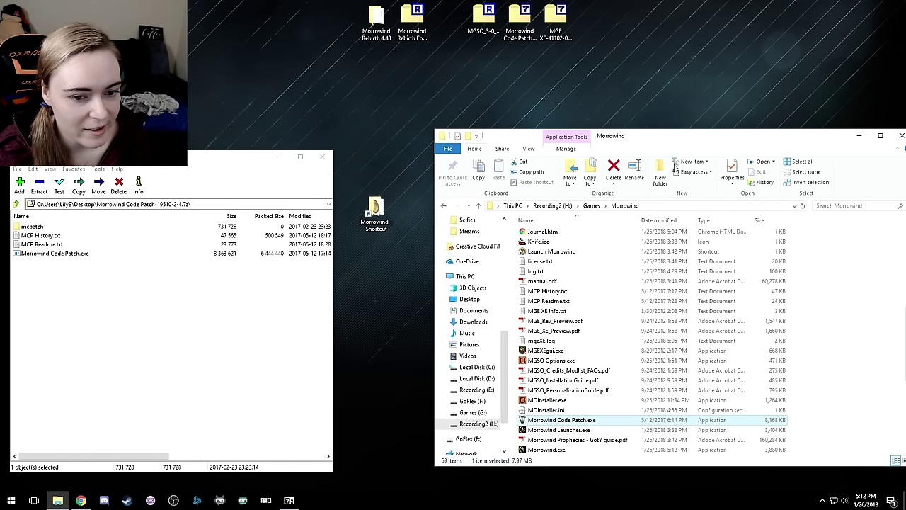
# Copy all contents of the MGE XE archive from the desktop into the Morrowind game folder, replacing the files with the same names
pyautogui.click(845, 291)
pyautogui.scroll(10, 828, 305)
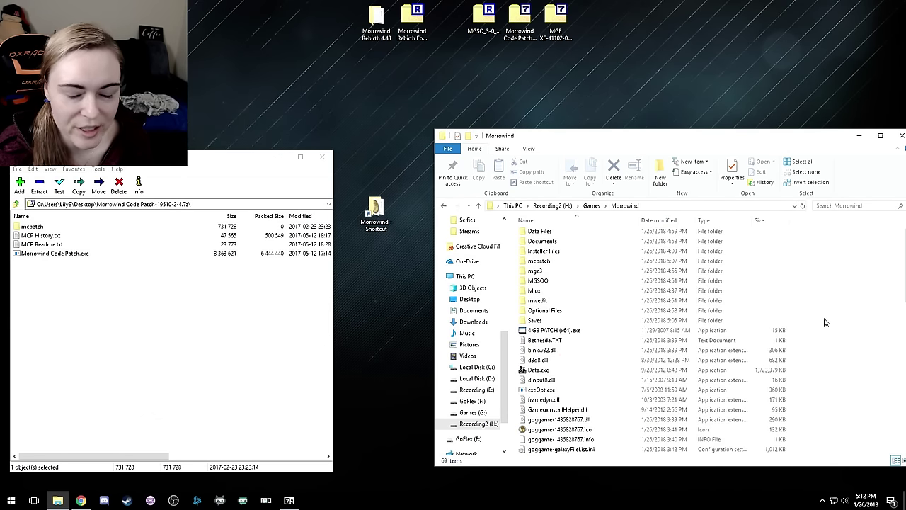
pyautogui.doubleClick(556, 18)
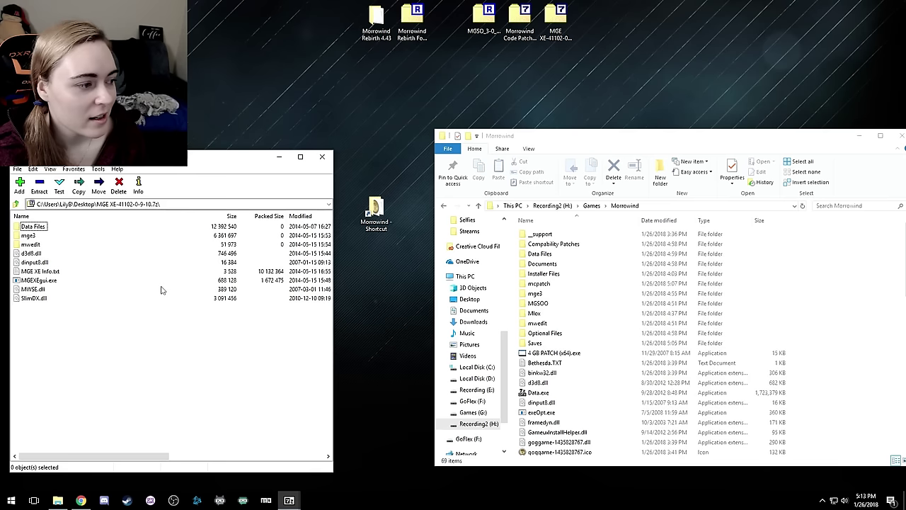
pyautogui.hscroll(5, 40, 322)
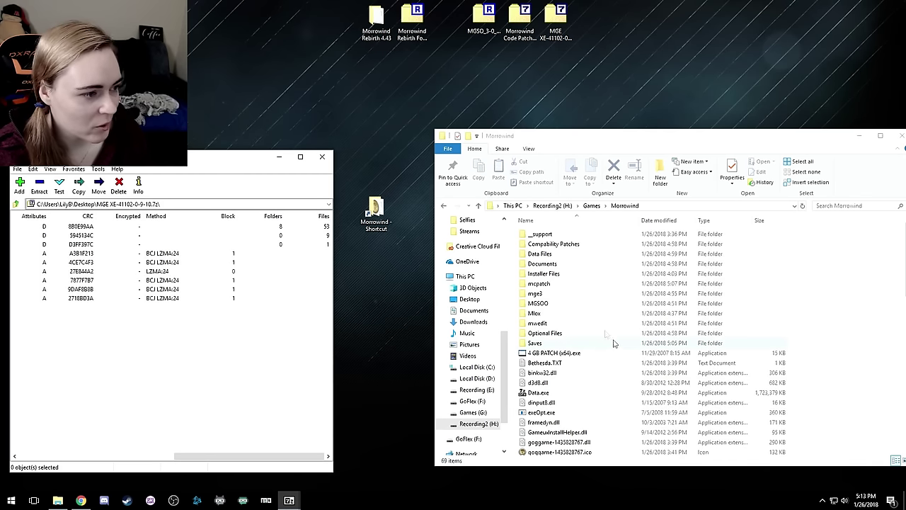
pyautogui.hscroll(-5, 25, 442)
pyautogui.click(21, 226)
pyautogui.keyDown('shift'); pyautogui.click(35, 298); pyautogui.keyUp('shift')
pyautogui.moveTo(30, 233); pyautogui.dragTo(842, 321)
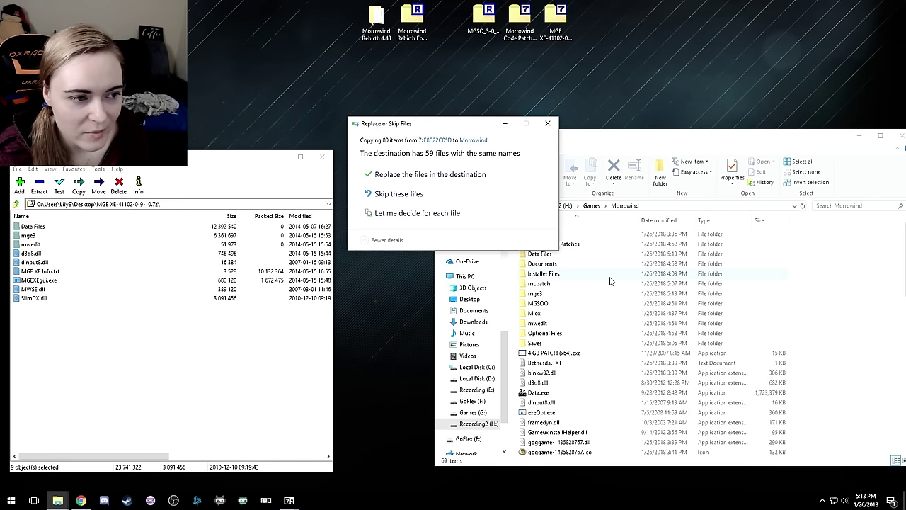
pyautogui.click(433, 175)
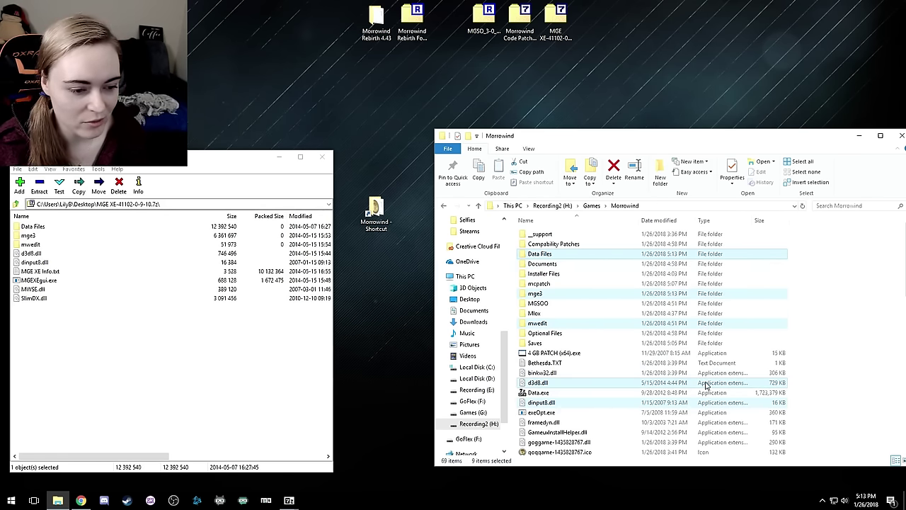
pyautogui.click(823, 331)
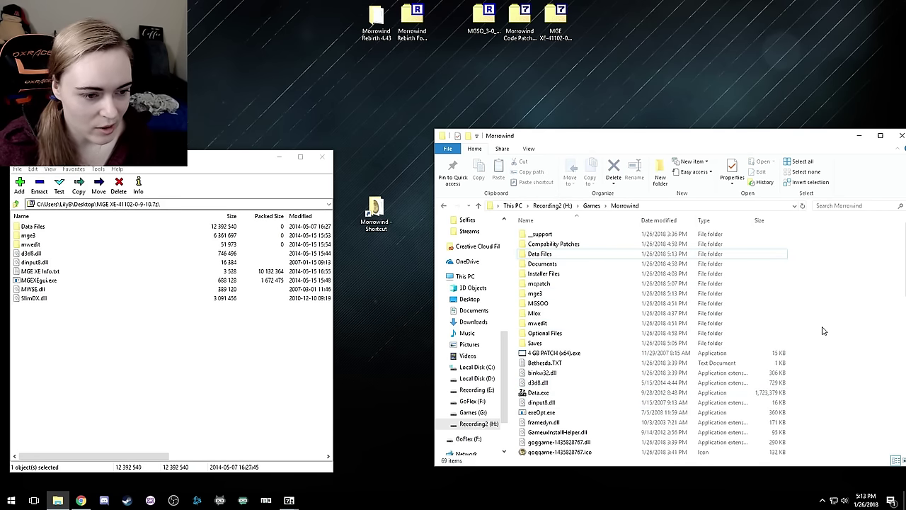
# Launch MGSO Options.exe from the Morrowind game folder
pyautogui.scroll(-8, 813, 325)
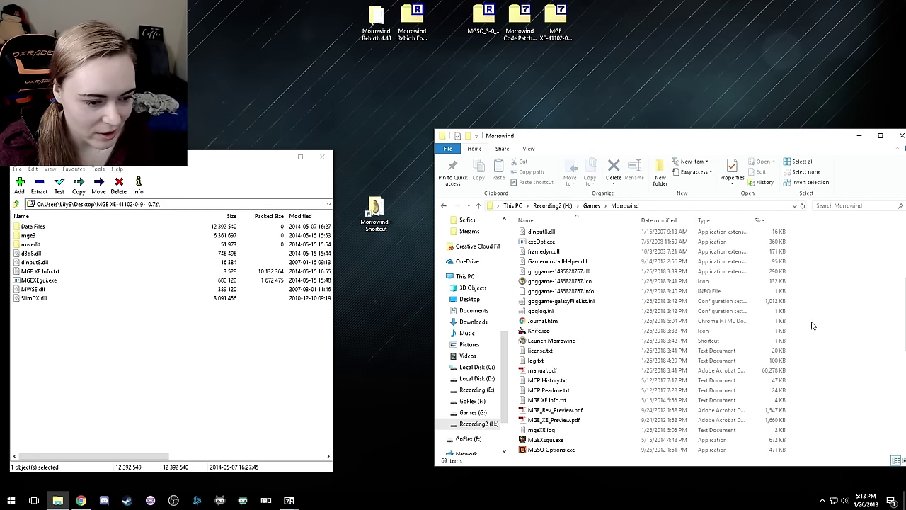
pyautogui.scroll(-1, 812, 326)
pyautogui.click(557, 361)
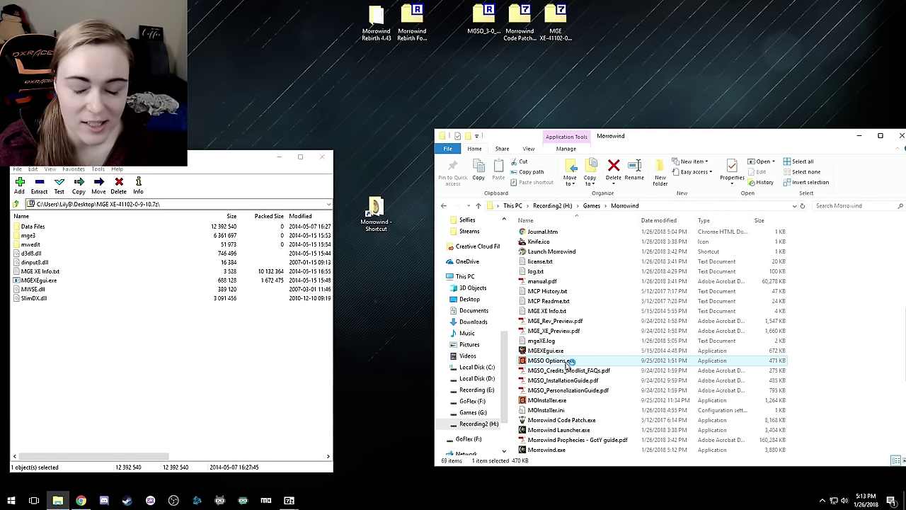
pyautogui.doubleClick(566, 363)
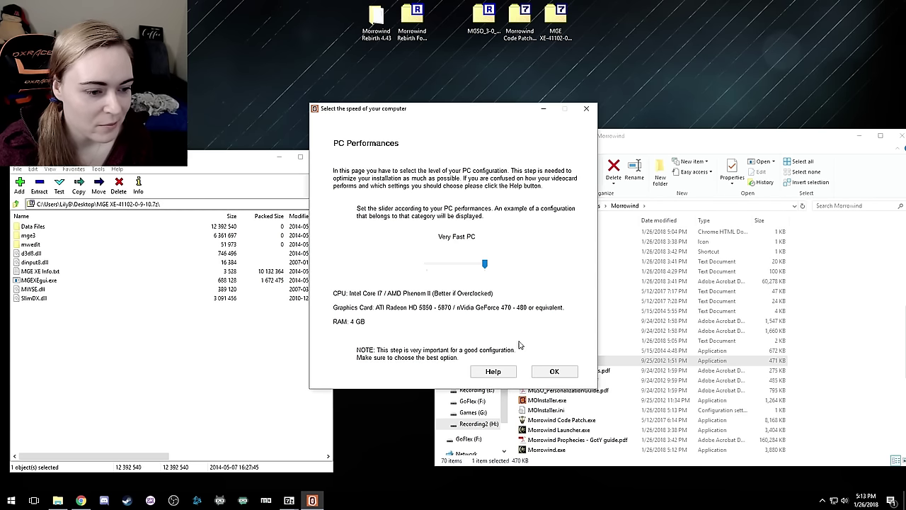
# Accept the Very Fast PC performance level and open the MGE settings, choosing to use the old settings
pyautogui.click(559, 371)
pyautogui.moveTo(413, 148); pyautogui.dragTo(288, 228)
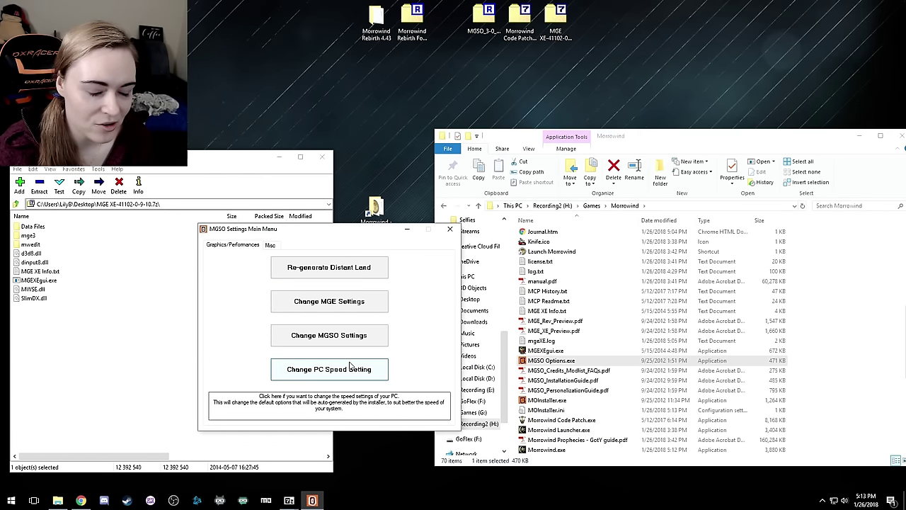
pyautogui.click(368, 312)
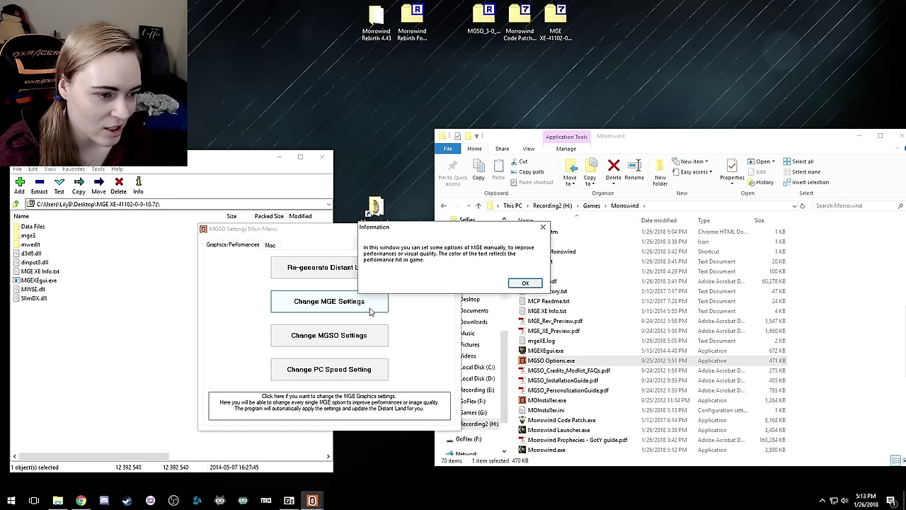
pyautogui.click(524, 281)
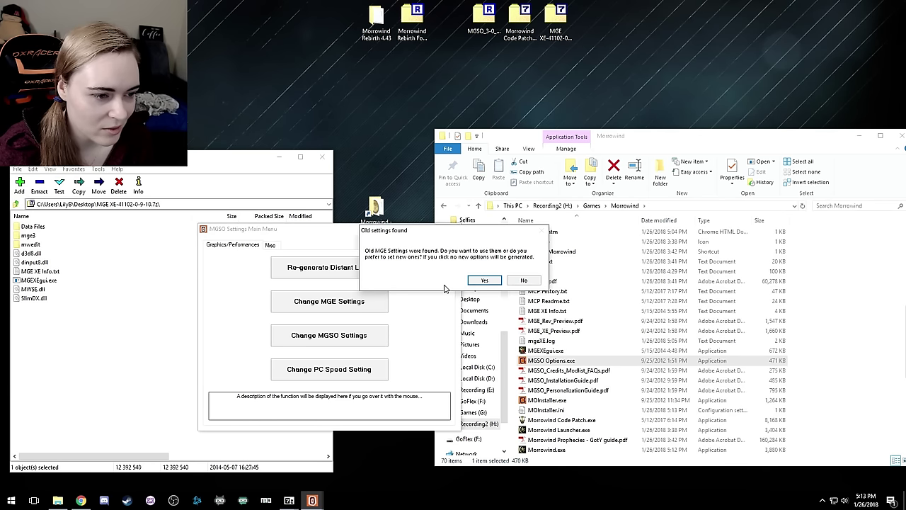
pyautogui.click(472, 282)
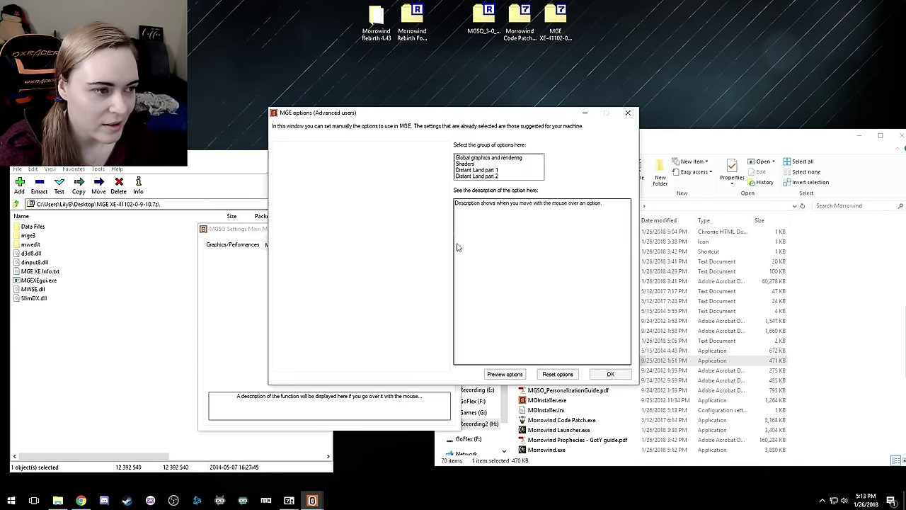
# Review the global graphics, Shaders, Distant Land part 1 and part 2 option groups, and accept the MGE options
pyautogui.moveTo(354, 115); pyautogui.dragTo(501, 139)
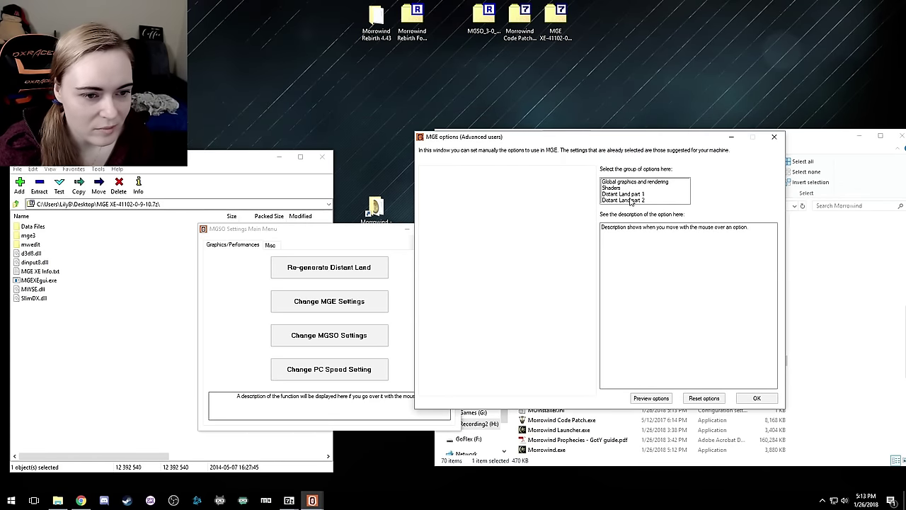
pyautogui.click(626, 183)
pyautogui.click(613, 187)
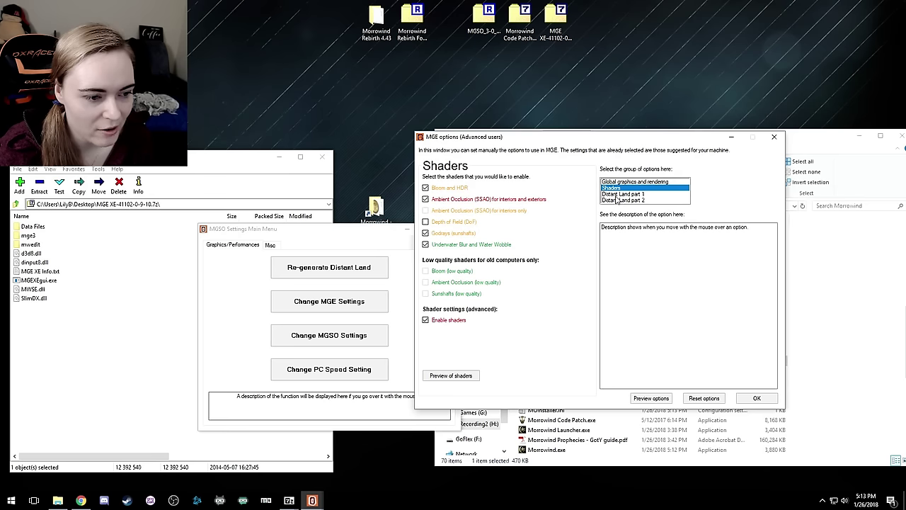
pyautogui.click(618, 194)
pyautogui.click(616, 201)
pyautogui.click(620, 181)
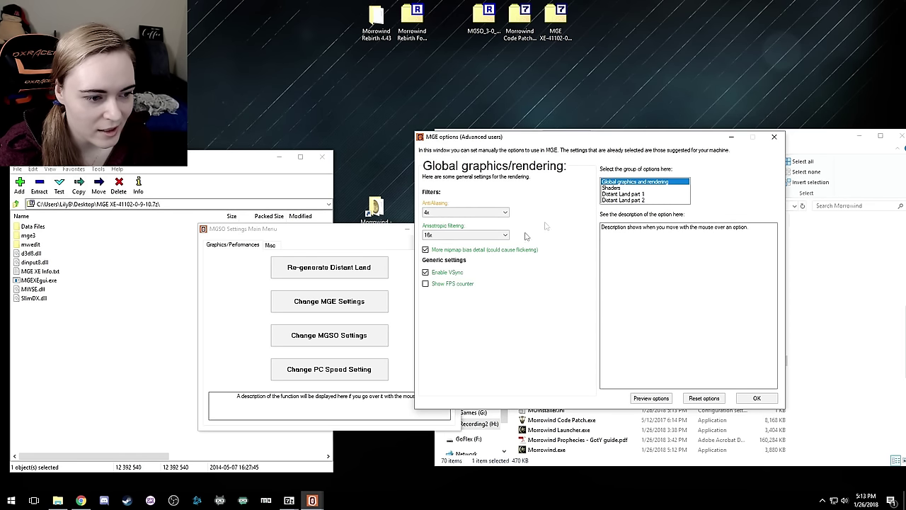
pyautogui.click(752, 399)
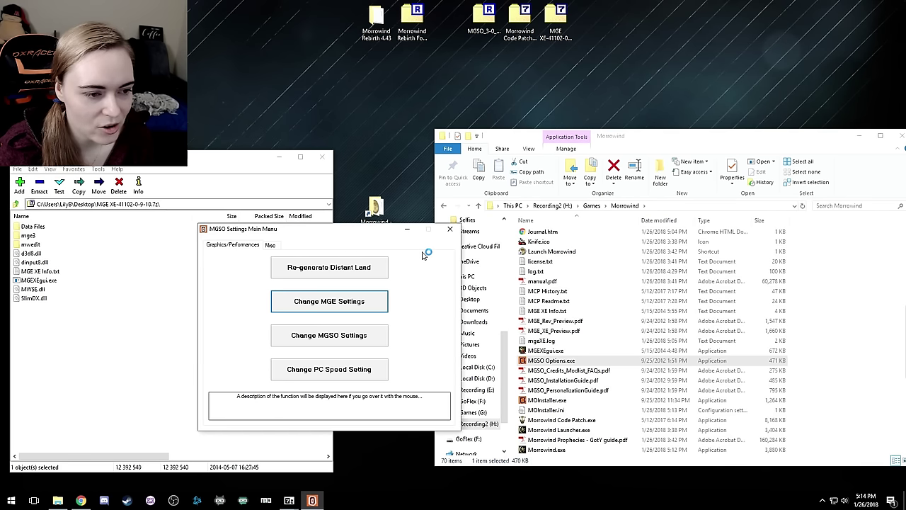
# Dismiss the resolution notice and let MGE XE calculate the horizontal field of view automatically
pyautogui.press('Return')
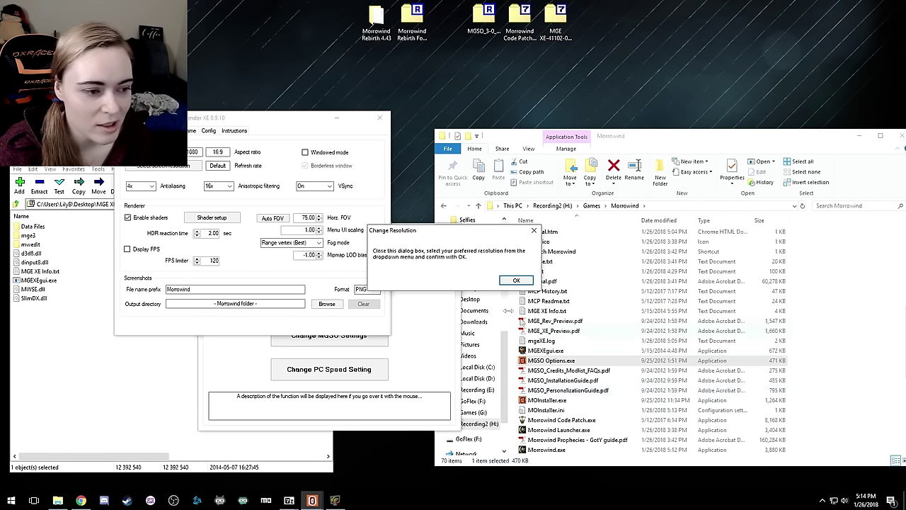
pyautogui.click(500, 283)
pyautogui.click(272, 217)
# Set the MGE XE screenshot output directory to H:\Games\Morrowind
pyautogui.click(326, 303)
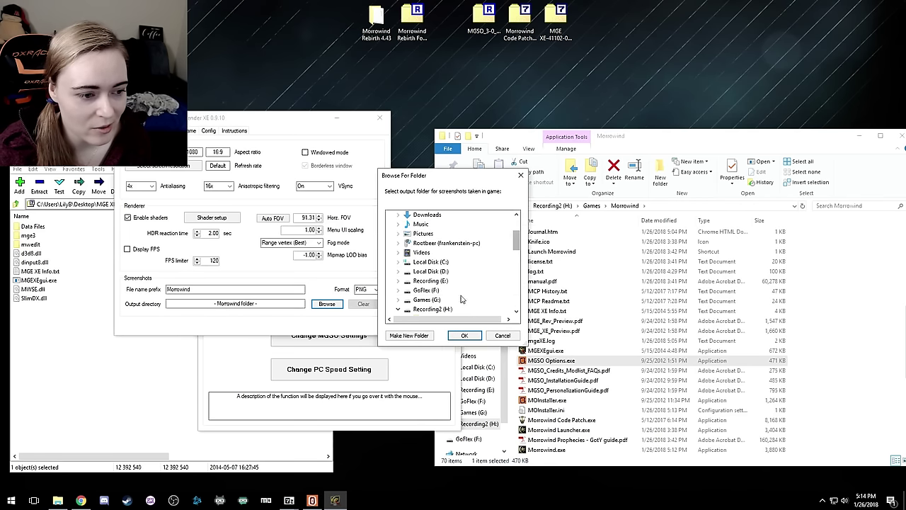
pyautogui.doubleClick(432, 309)
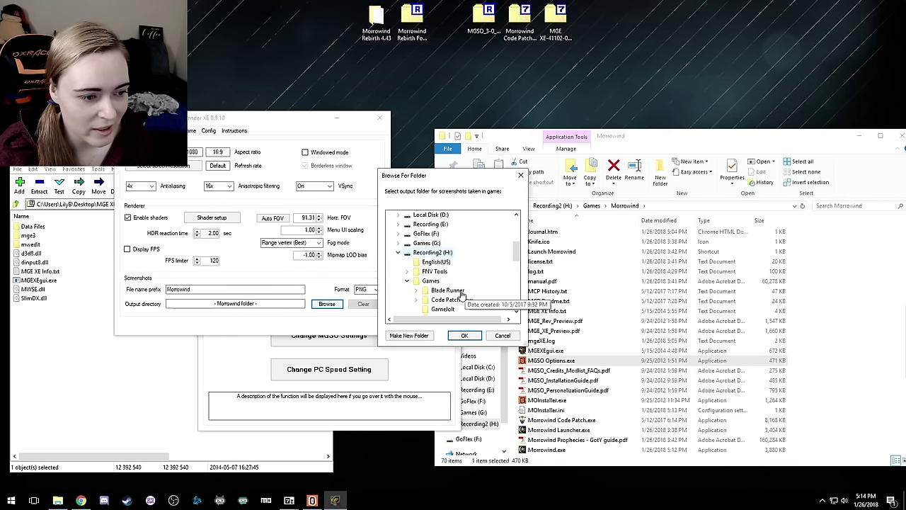
pyautogui.scroll(-3, 461, 294)
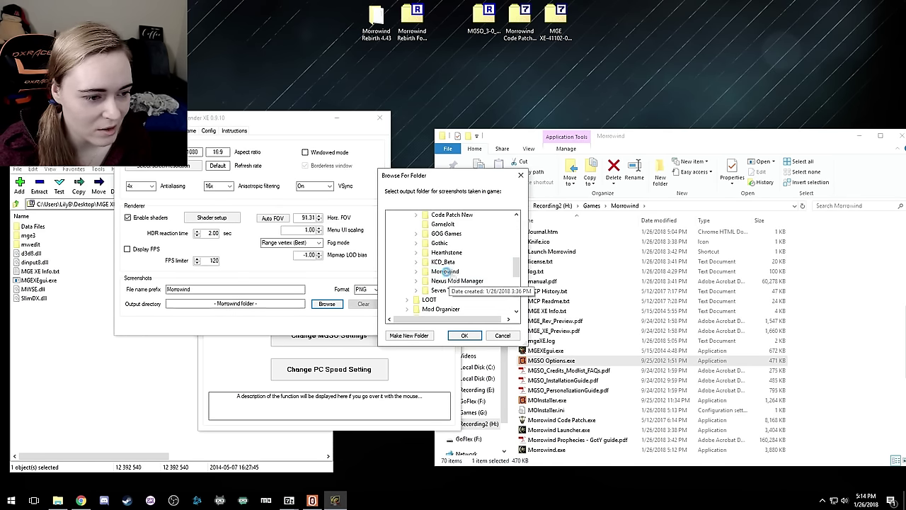
pyautogui.doubleClick(445, 272)
pyautogui.scroll(-2, 488, 287)
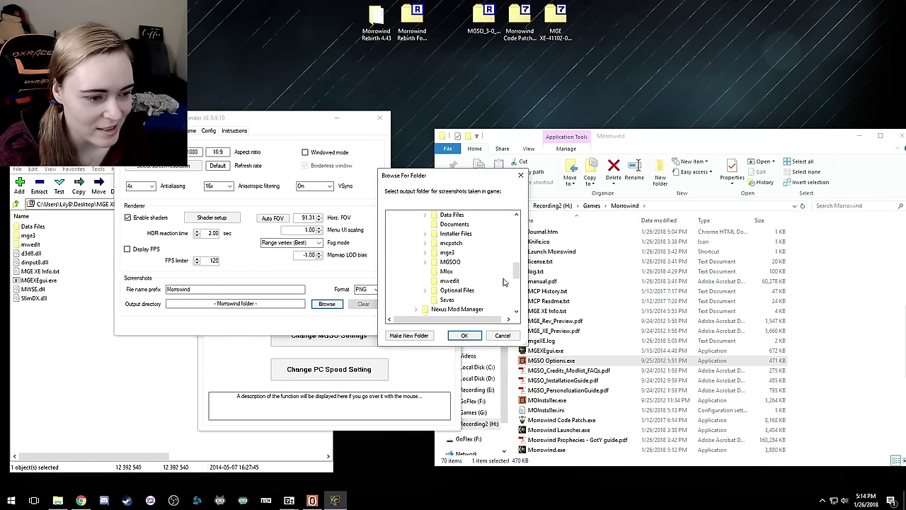
pyautogui.scroll(3, 495, 286)
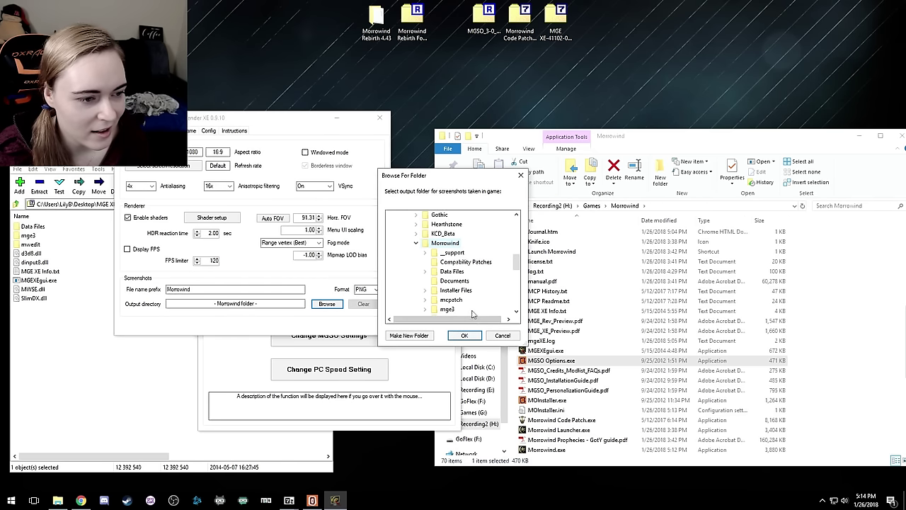
pyautogui.click(464, 337)
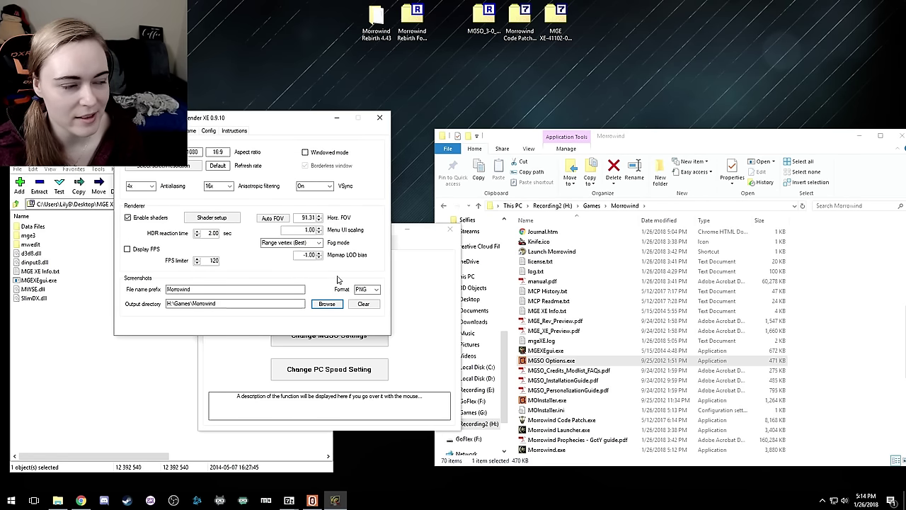
# Generate distant land with the wizard for the listed plugins, using the saved/default settings
pyautogui.click(167, 131)
pyautogui.click(212, 161)
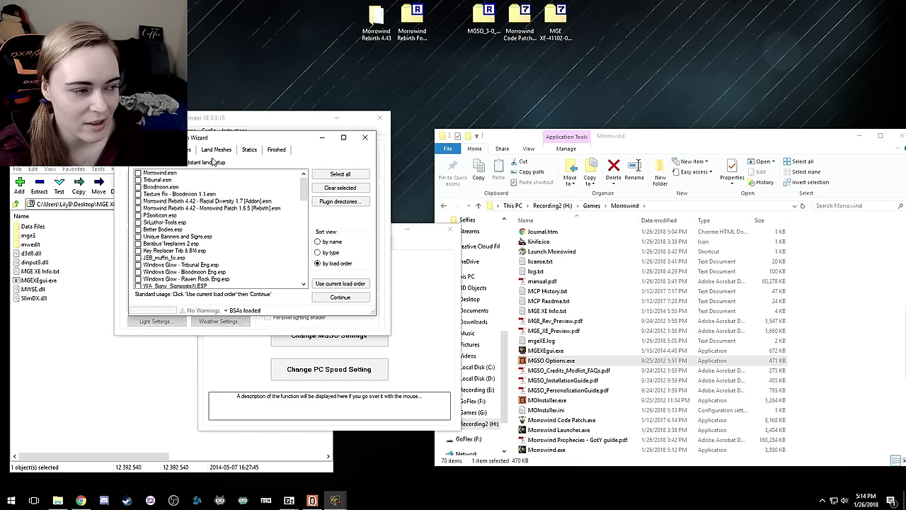
pyautogui.press('Return')
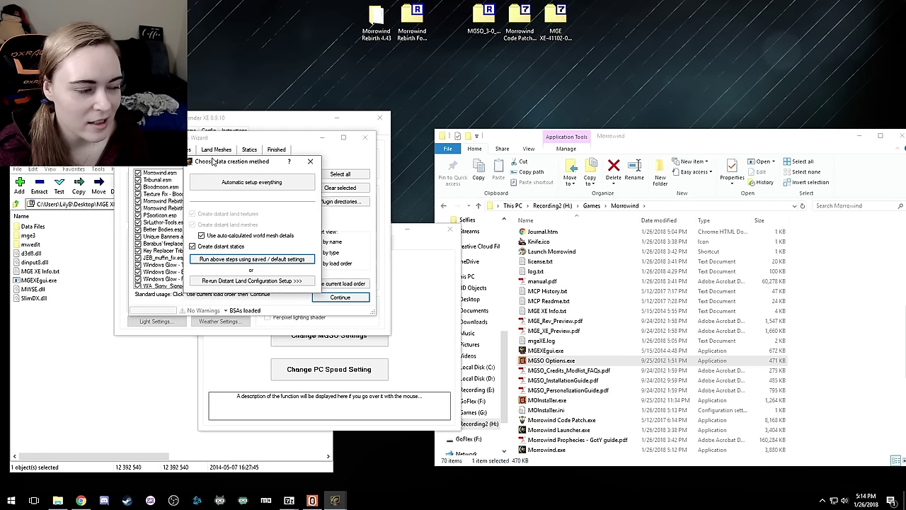
pyautogui.press('Return')
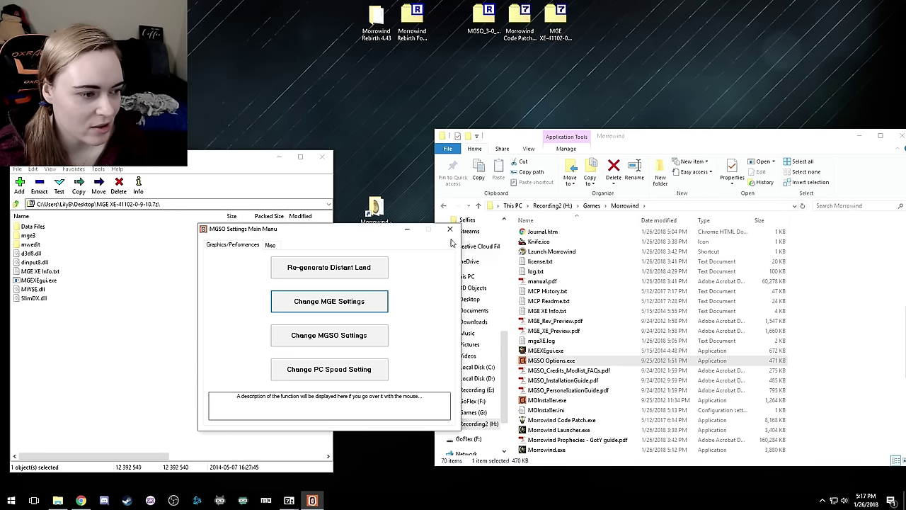
# Review the MGSO Graphics/Performances and Misc options and the game folder's files, and close the MGSO settings
pyautogui.moveTo(379, 237); pyautogui.dragTo(397, 203)
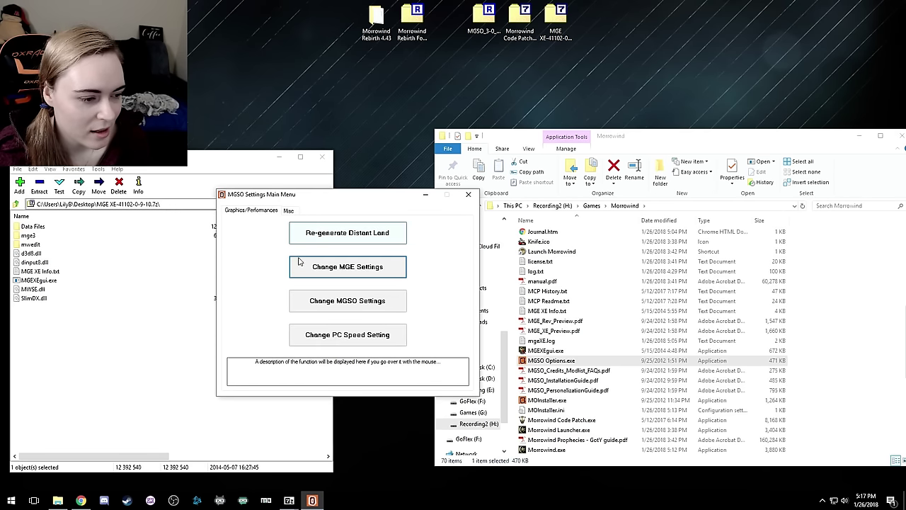
pyautogui.click(289, 211)
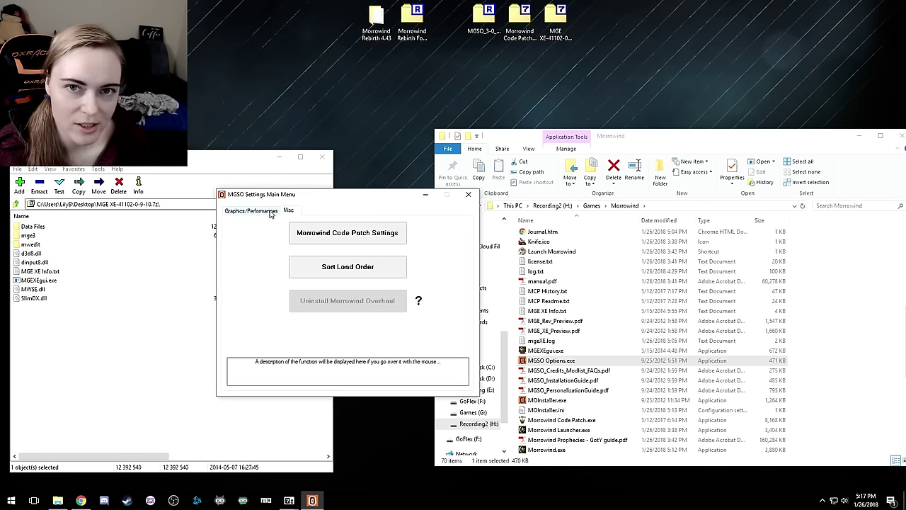
pyautogui.click(270, 214)
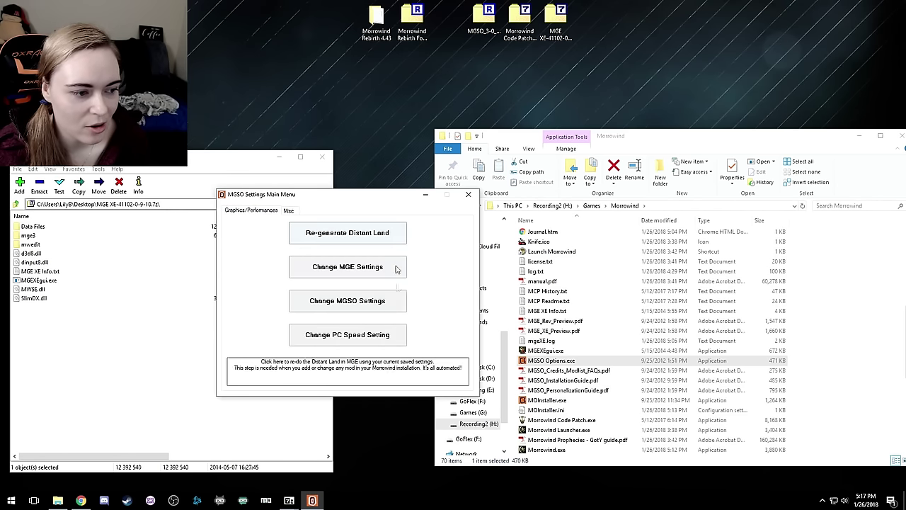
pyautogui.click(293, 213)
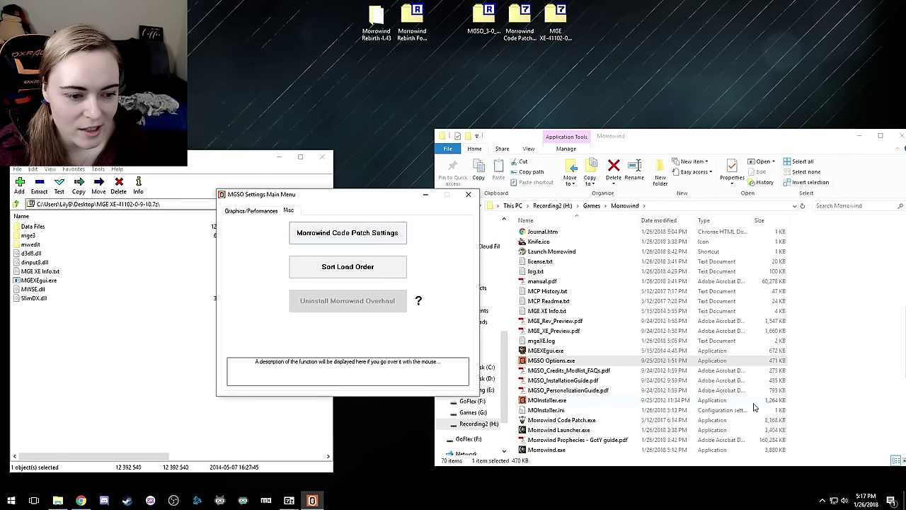
pyautogui.scroll(-7, 788, 377)
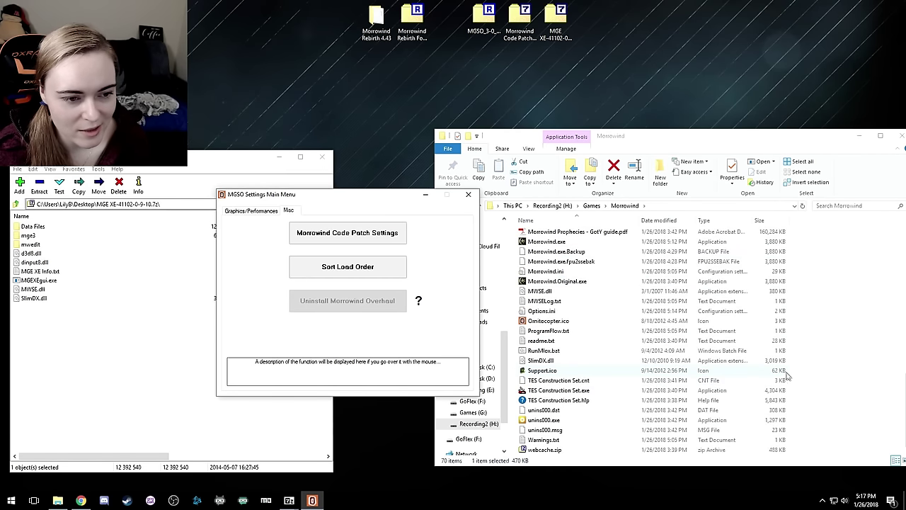
pyautogui.scroll(3, 788, 377)
pyautogui.scroll(-3, 788, 378)
pyautogui.scroll(7, 788, 375)
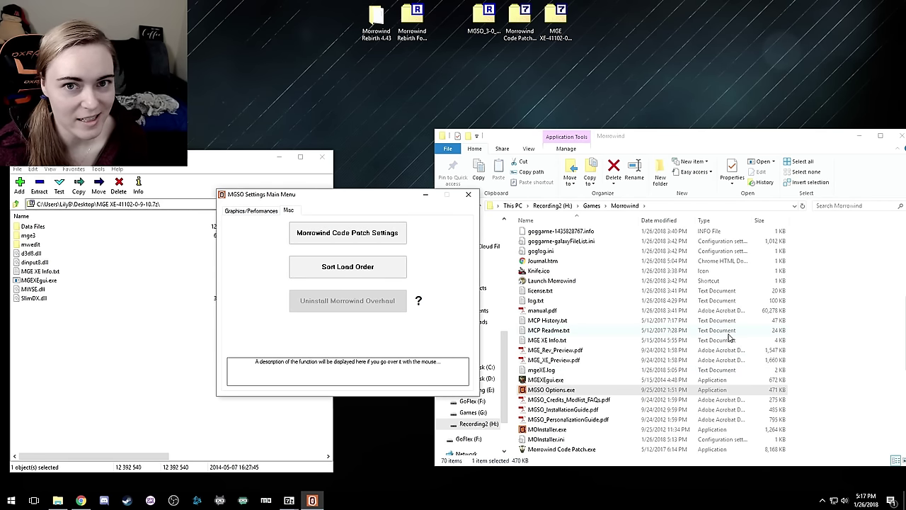
pyautogui.scroll(2, 749, 336)
pyautogui.scroll(-8, 749, 336)
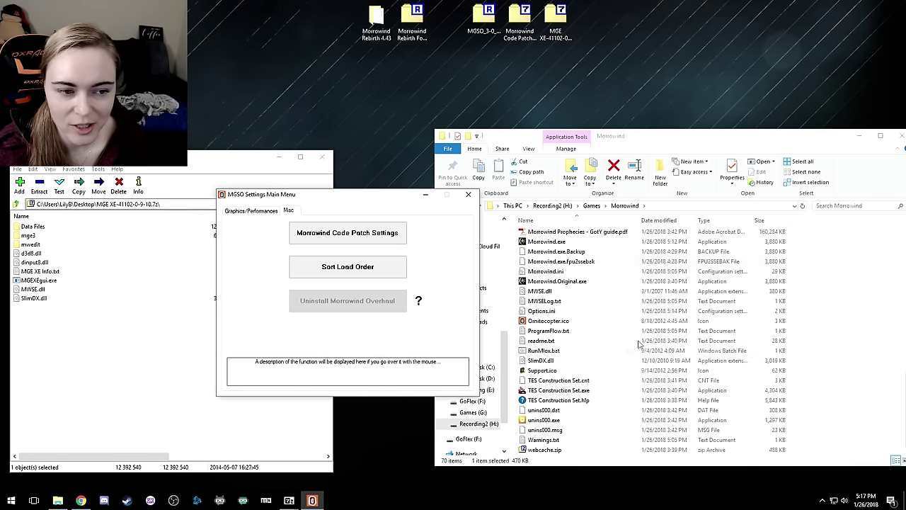
pyautogui.click(251, 210)
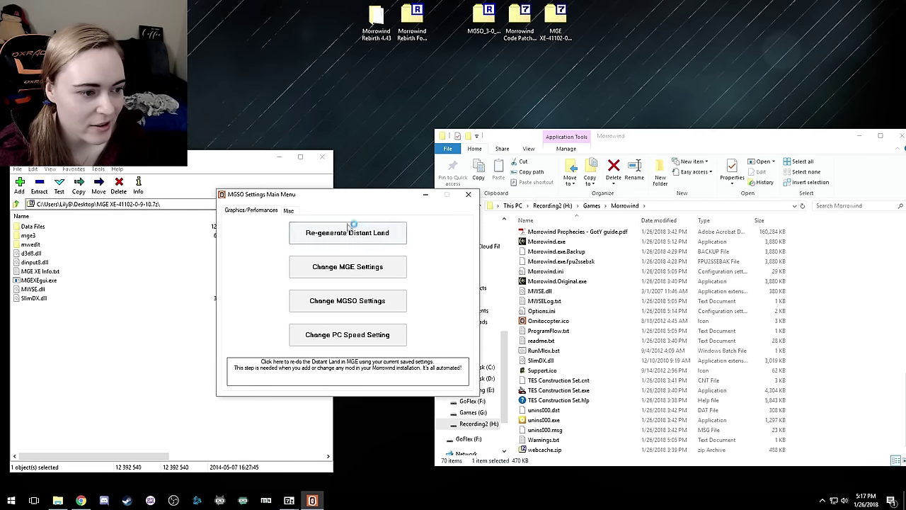
pyautogui.click(468, 194)
# Run Morrowind Launcher.exe from the game folder and open its Data Files list
pyautogui.scroll(10, 811, 344)
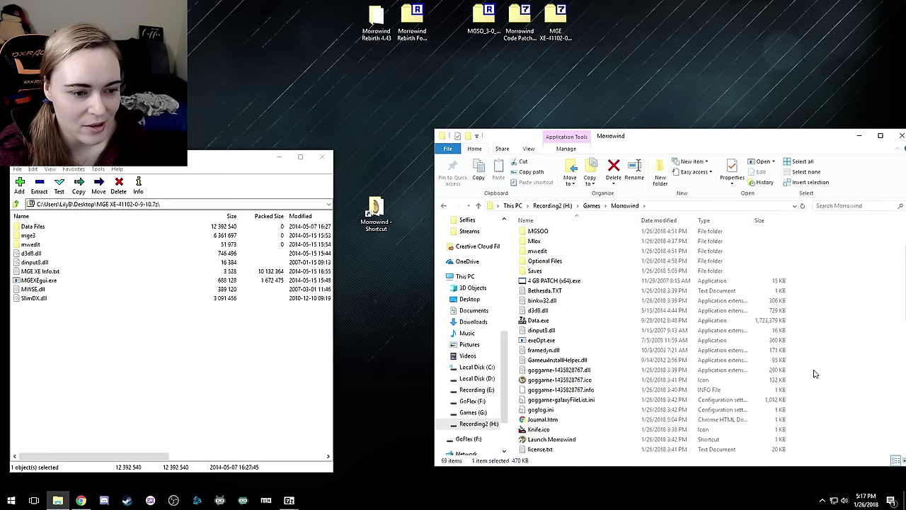
pyautogui.scroll(-6, 814, 374)
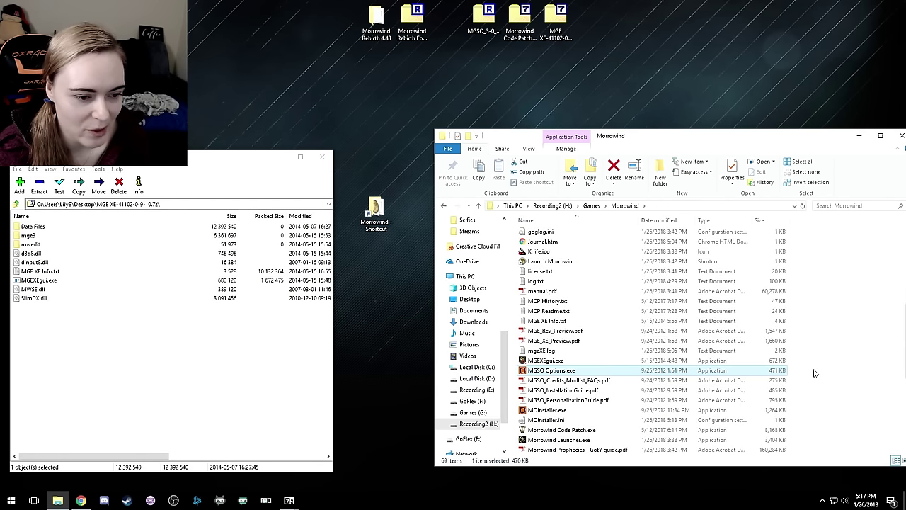
pyautogui.scroll(-2, 814, 373)
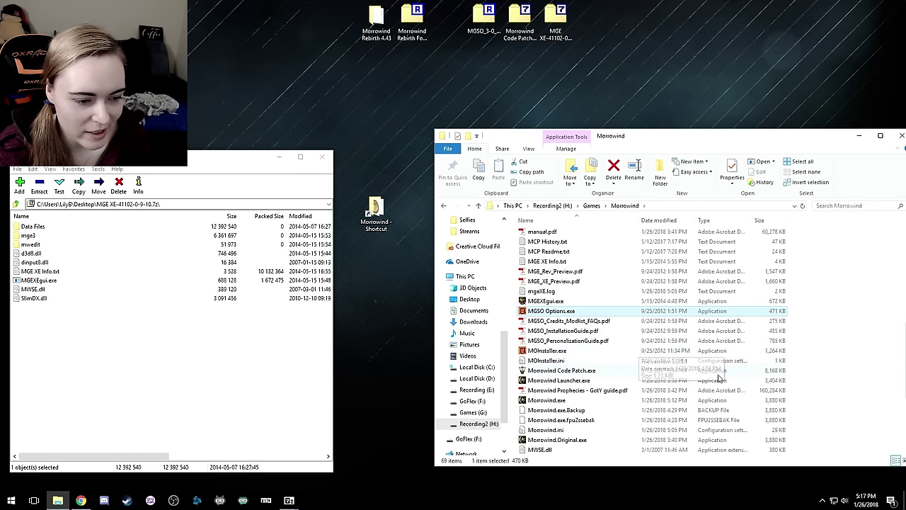
pyautogui.doubleClick(621, 382)
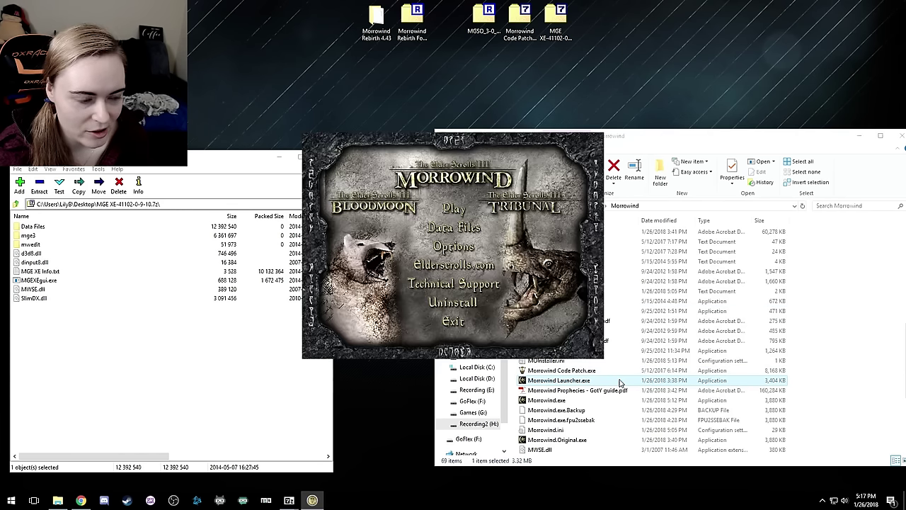
pyautogui.click(454, 227)
# Enable the two Morrowind Rebirth master files in the data files list
pyautogui.moveTo(429, 215)
pyautogui.mouseDown()
pyautogui.moveTo(433, 304)
pyautogui.moveTo(431, 216)
pyautogui.mouseUp()
pyautogui.click(317, 244)
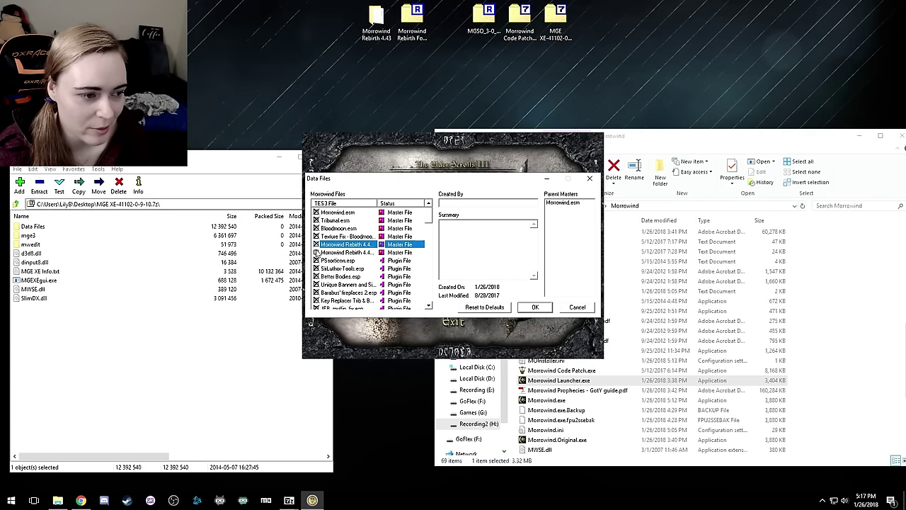
pyautogui.click(316, 252)
# Examine the summary of the XE Sky Variations.esp plugin
pyautogui.moveTo(428, 221); pyautogui.dragTo(430, 264)
pyautogui.click(321, 253)
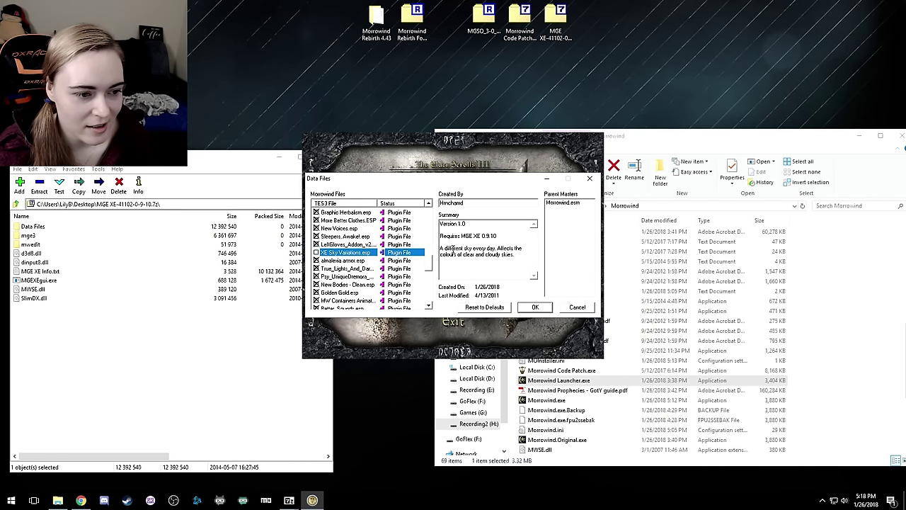
pyautogui.moveTo(451, 249); pyautogui.dragTo(504, 249)
pyautogui.click(504, 249)
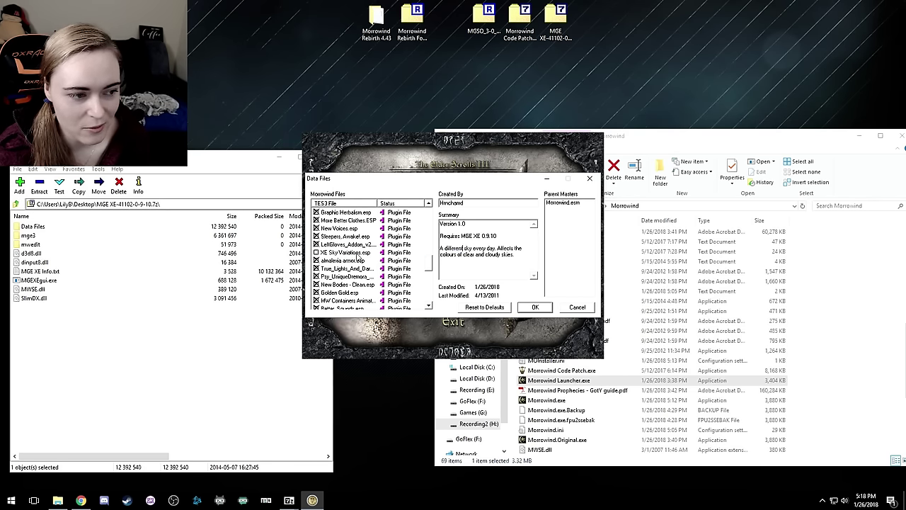
pyautogui.click(368, 253)
# Enable the three Morrowind Rebirth plugin files near the end of the list and confirm the data files selection
pyautogui.moveTo(431, 267); pyautogui.dragTo(426, 295)
pyautogui.click(319, 269)
pyautogui.click(318, 277)
pyautogui.click(316, 277)
pyautogui.click(316, 292)
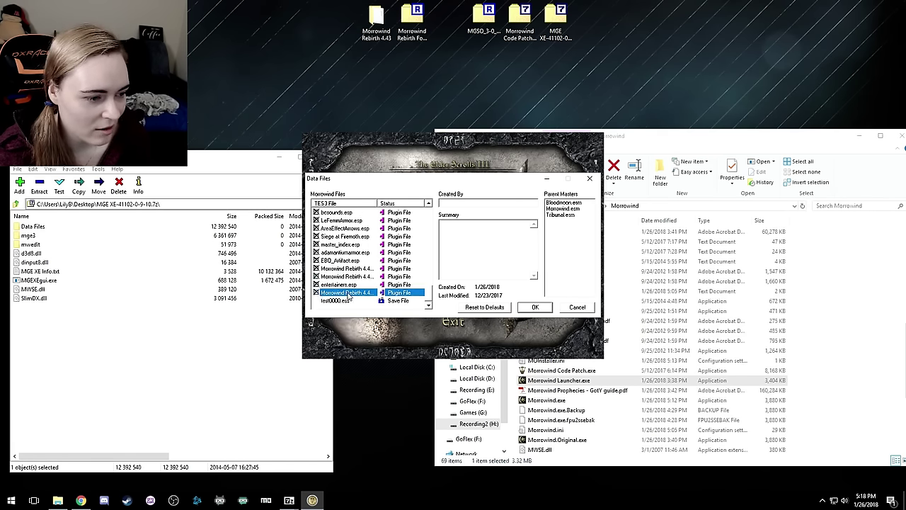
pyautogui.click(353, 277)
pyautogui.click(357, 269)
pyautogui.click(533, 307)
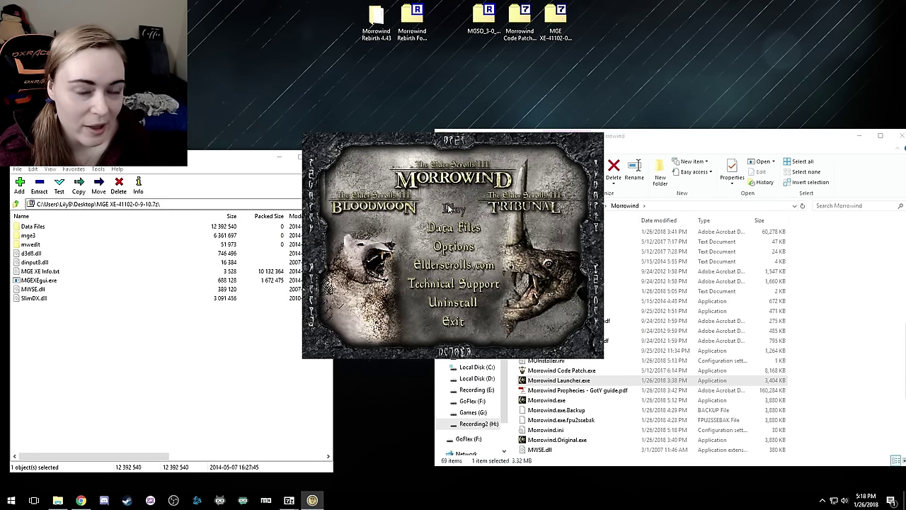
# Start Morrowind from the launcher and load the first saved game in the list
pyautogui.click(449, 208)
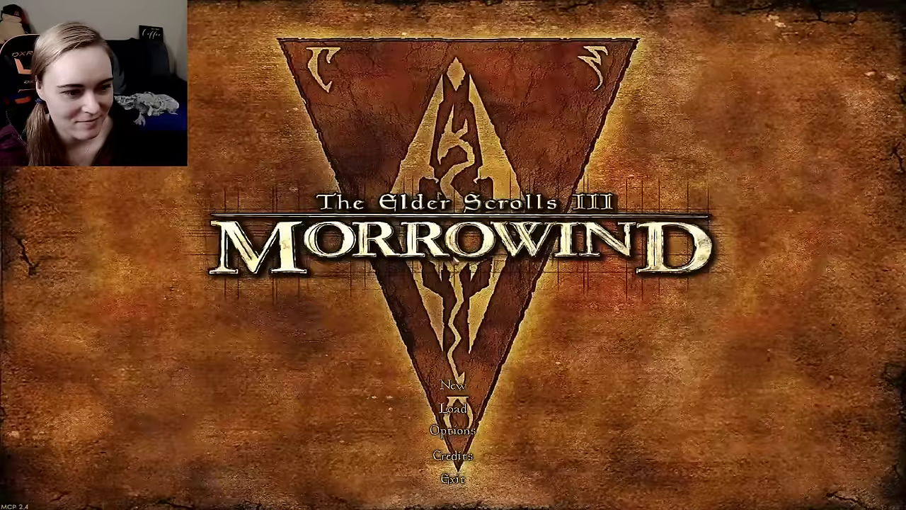
pyautogui.click(453, 408)
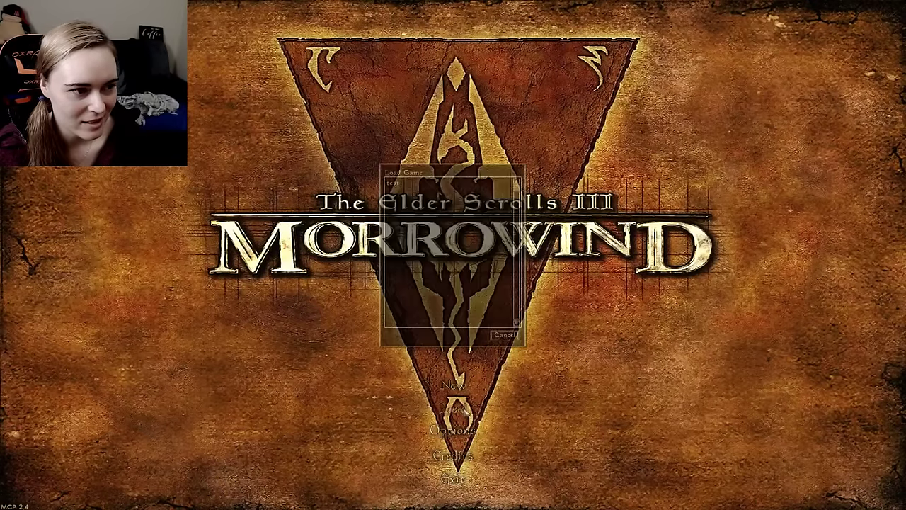
pyautogui.click(397, 184)
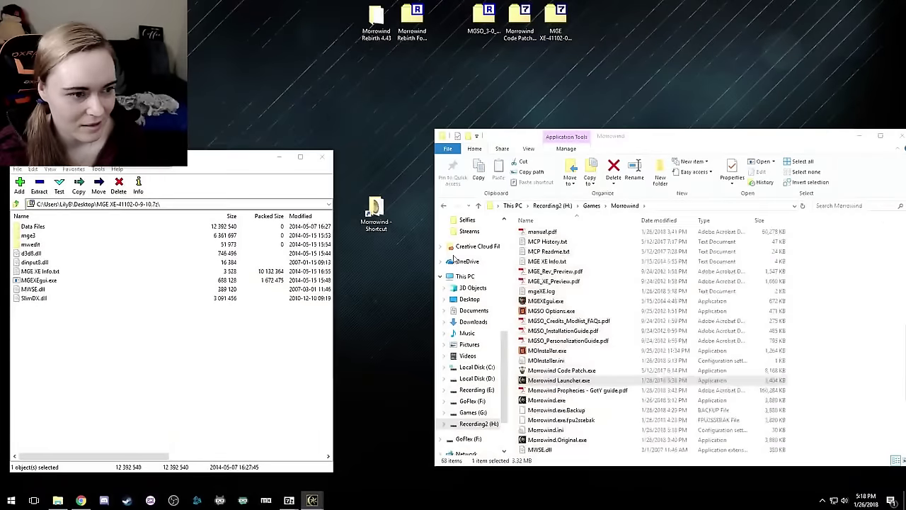
pyautogui.moveTo(419, 253); pyautogui.dragTo(416, 282)
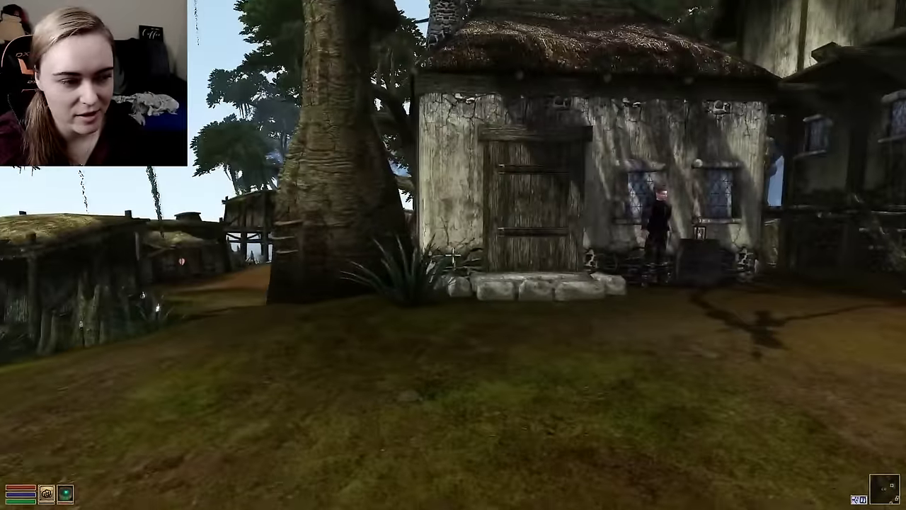
pyautogui.press('w')
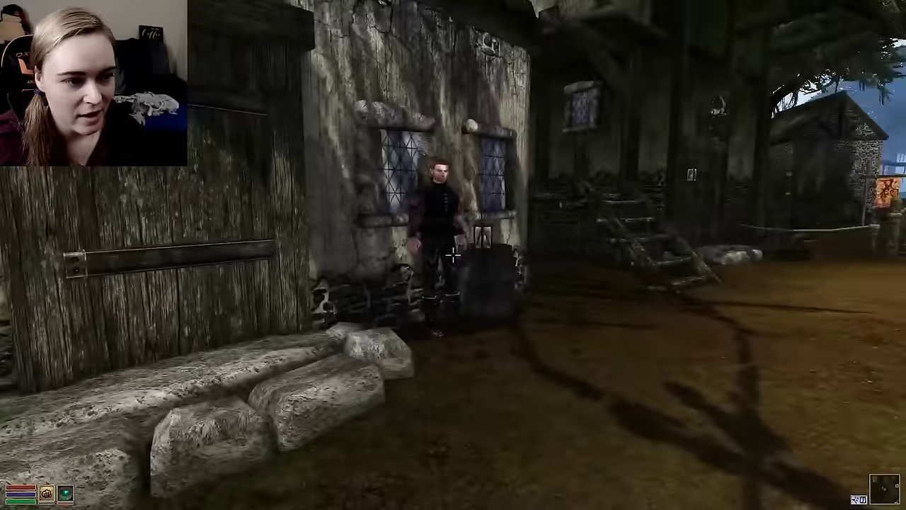
pyautogui.press('w')
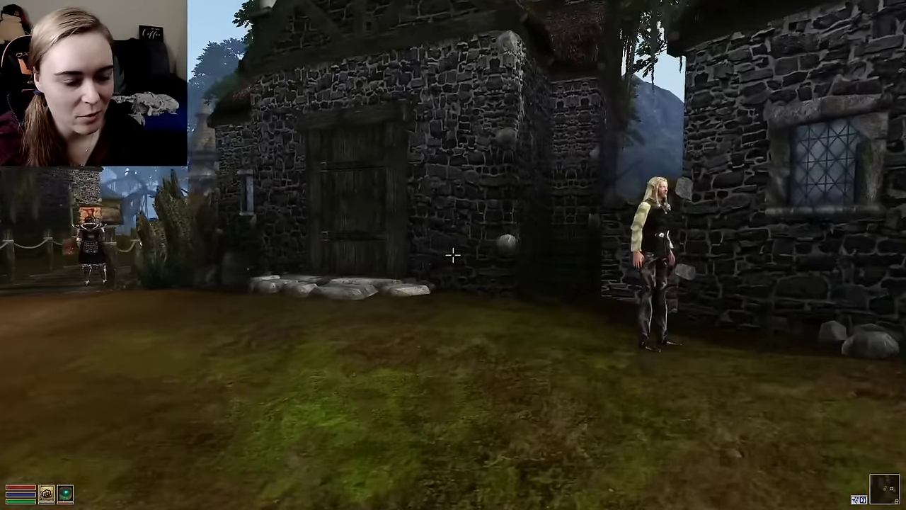
pyautogui.press('w')
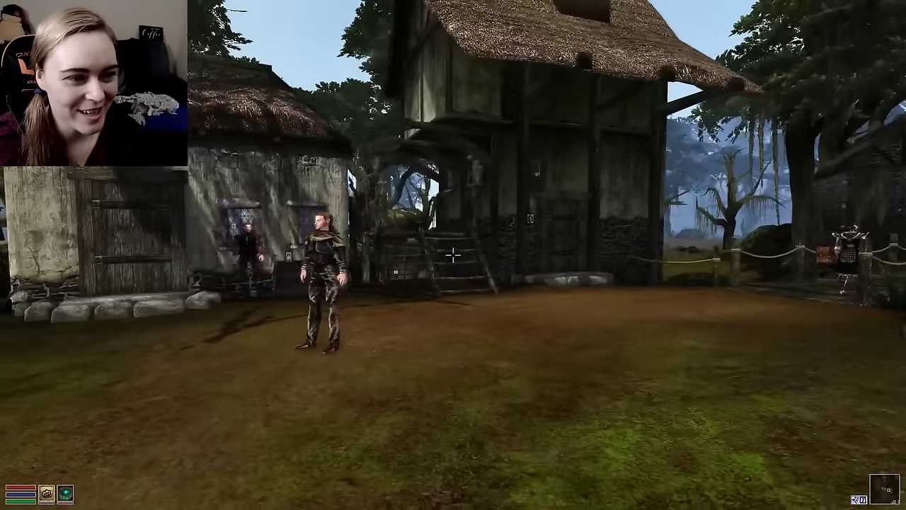
pyautogui.press('w')
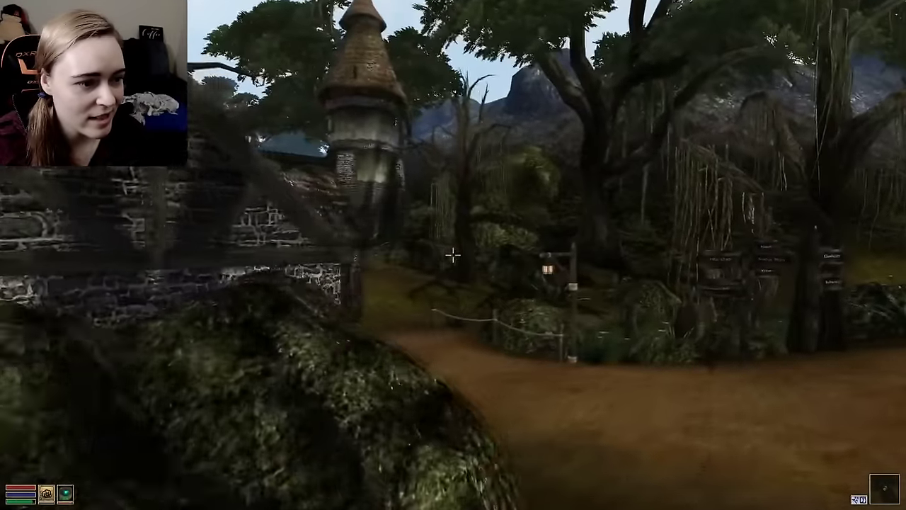
pyautogui.press('w')
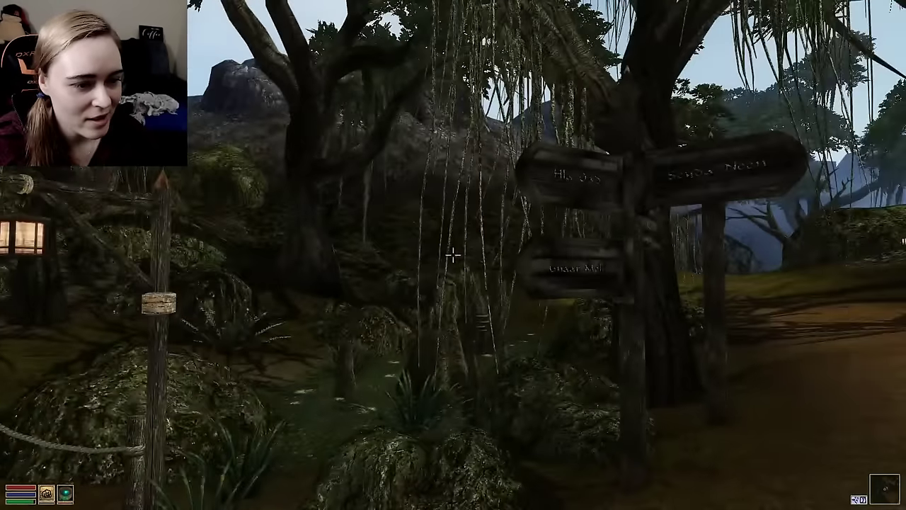
pyautogui.press('w')
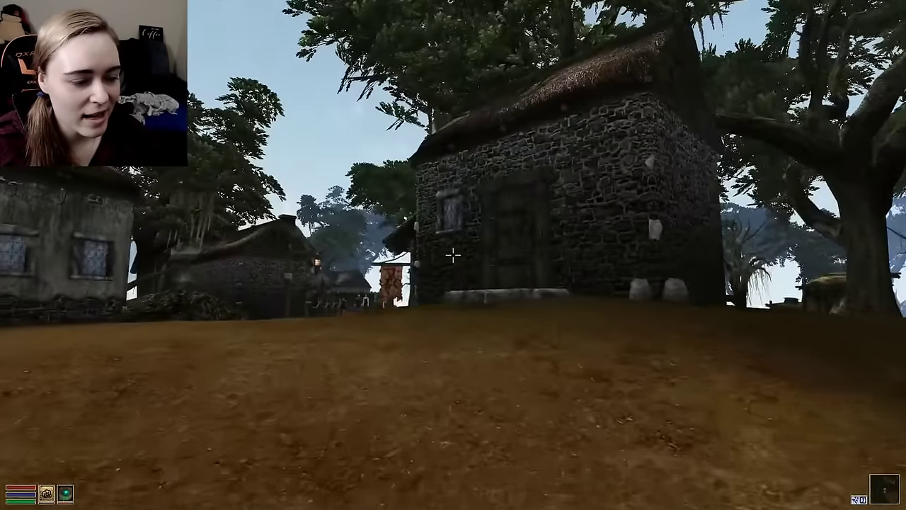
pyautogui.press('w')
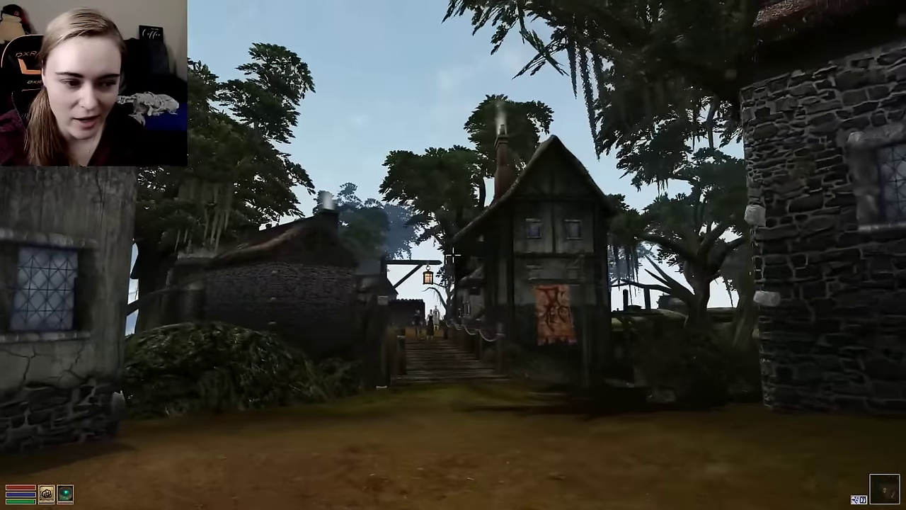
pyautogui.press('w')
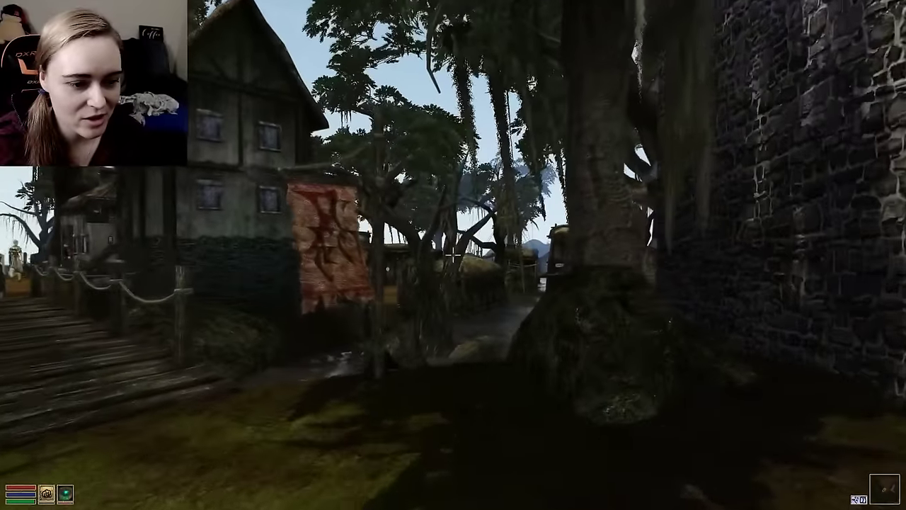
pyautogui.press('w')
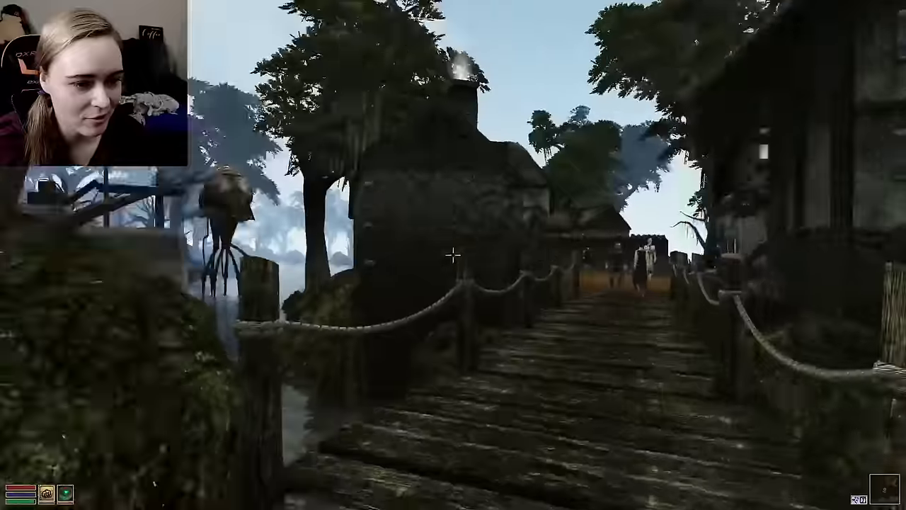
pyautogui.press('w')
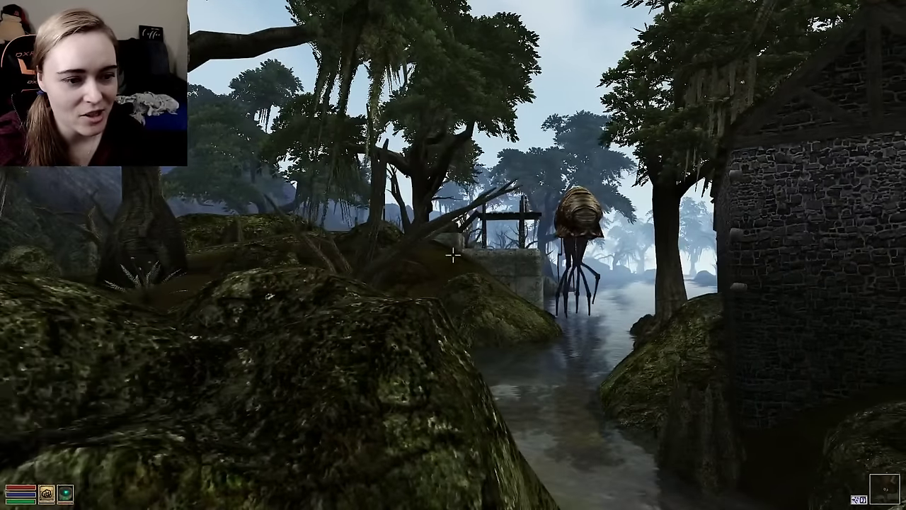
pyautogui.press('w')
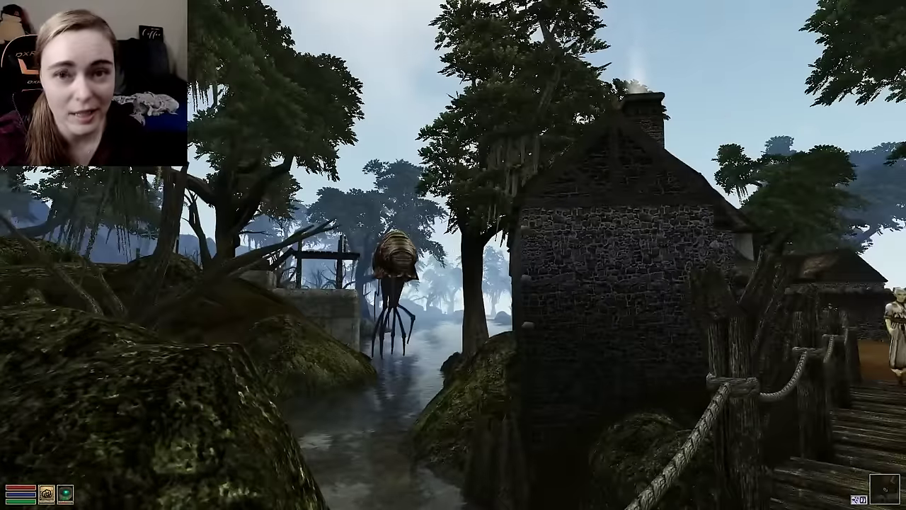
pyautogui.press('w')
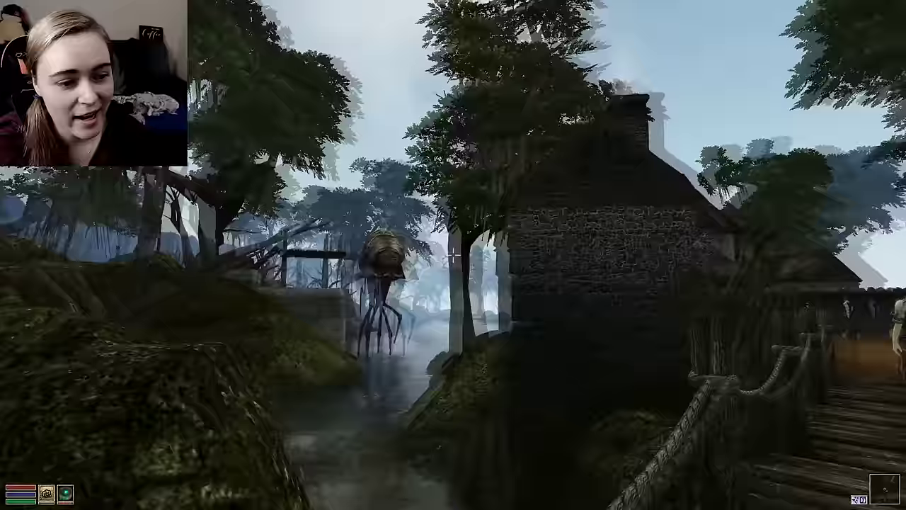